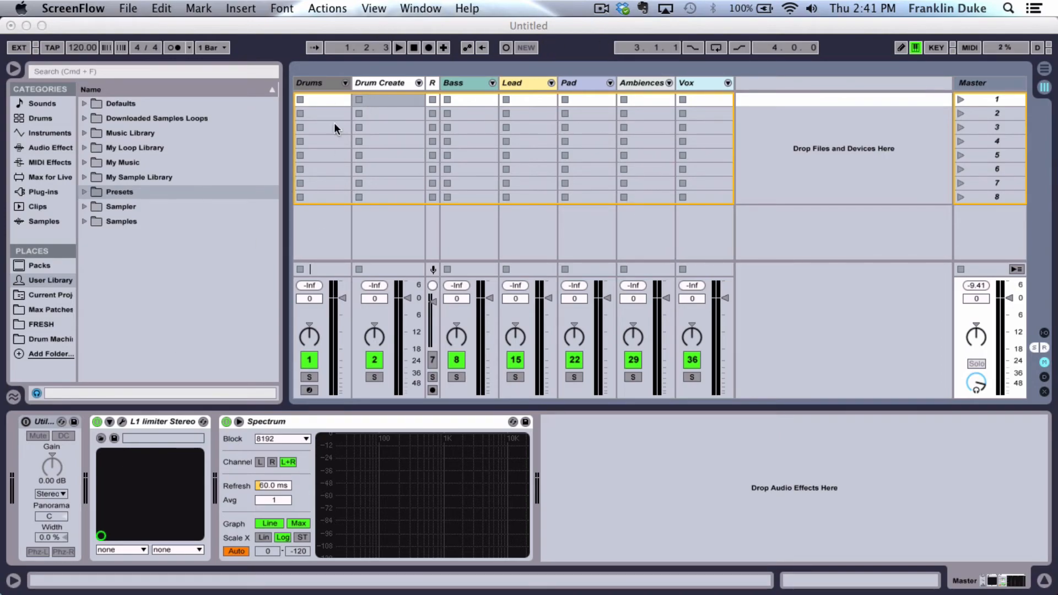
Open the Arrangement View and examine the tracks inside the Drum Create group.
left_click(392, 81)
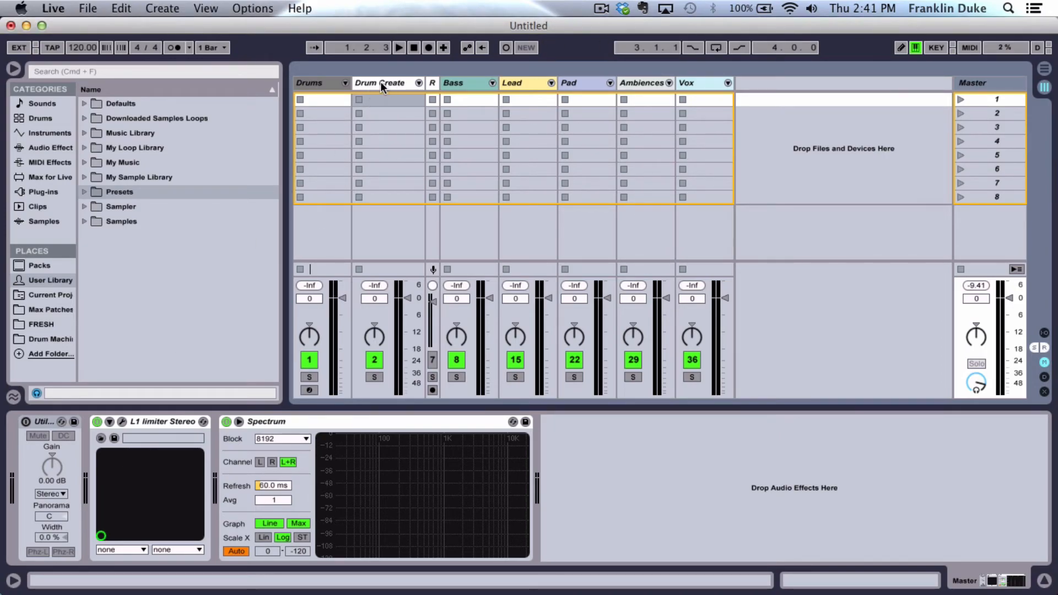
left_click(381, 82)
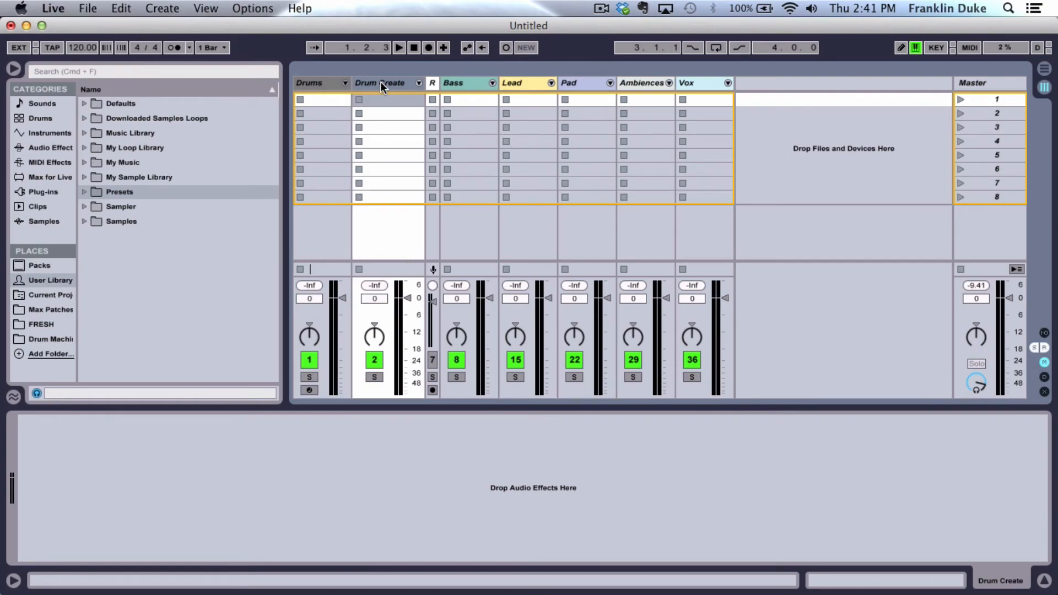
key("Tab")
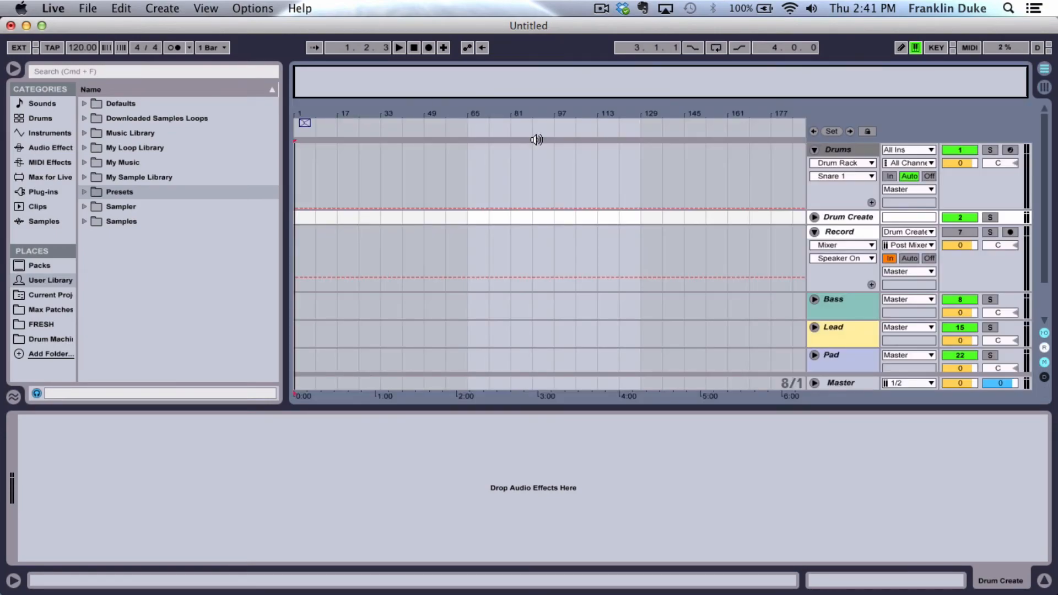
left_click(814, 217)
scroll(718, 216, "down", 2)
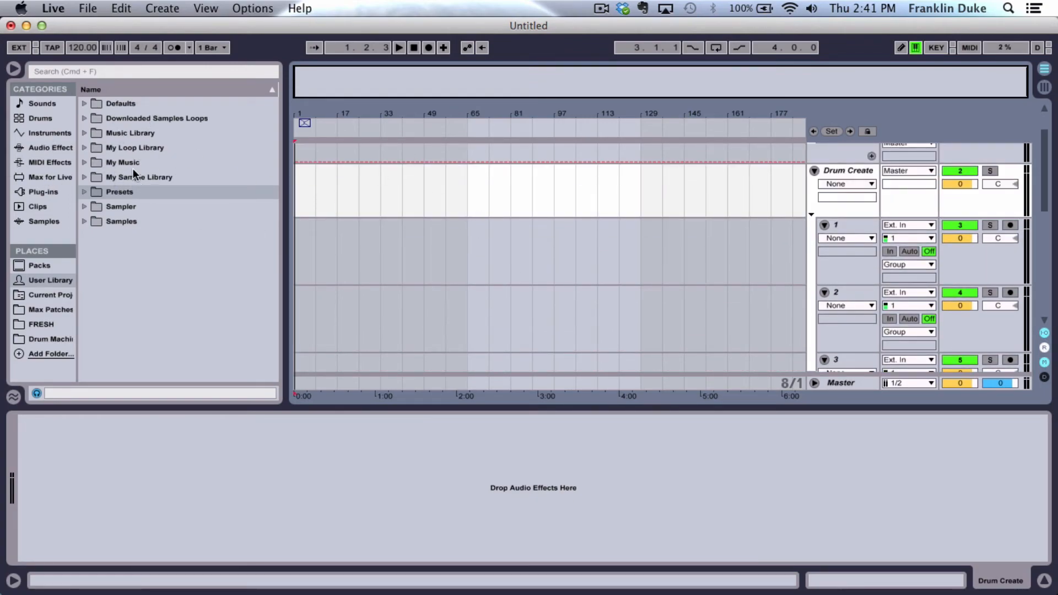
scroll(412, 322, "down", 5)
scroll(555, 257, "down", 5)
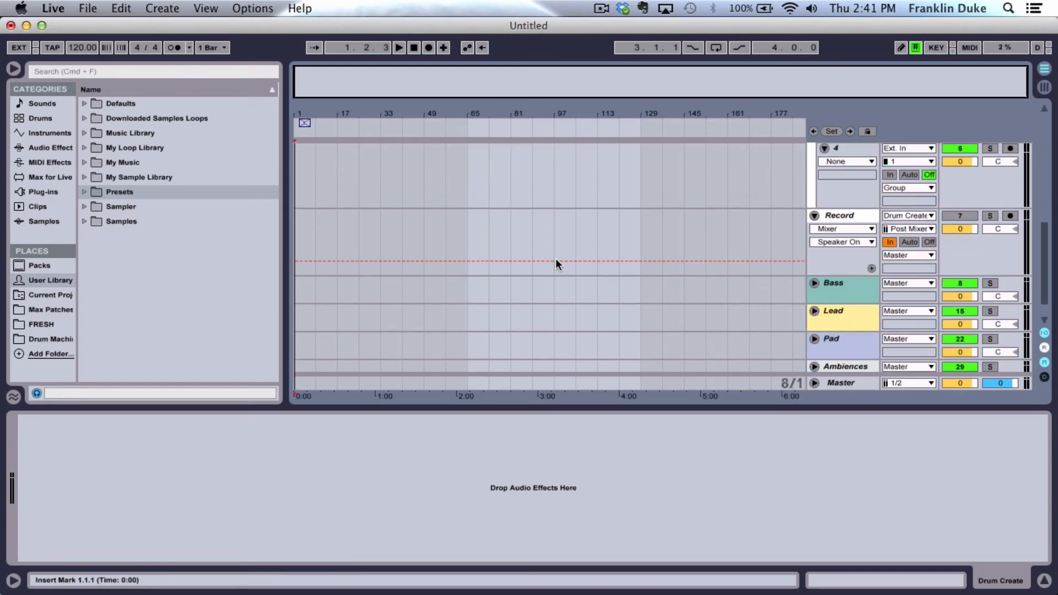
scroll(637, 253, "up", 10)
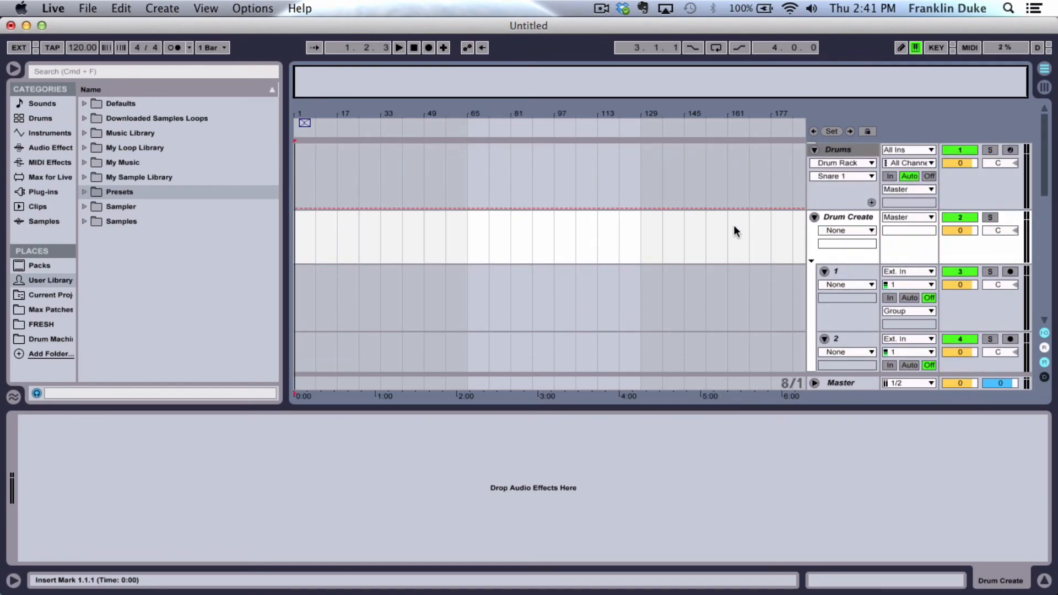
left_click(814, 217)
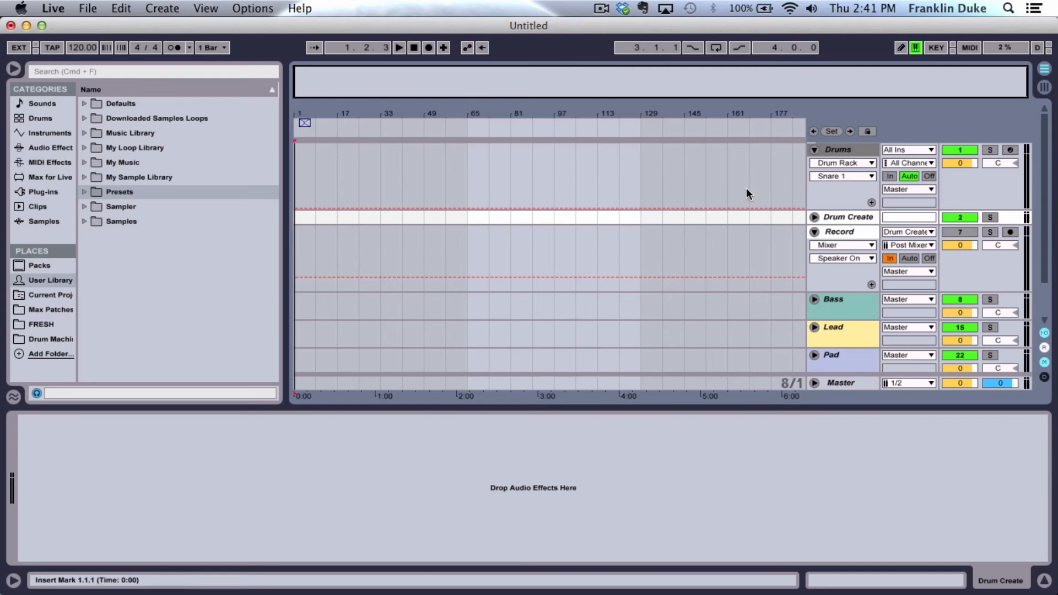
Look through the devices on the Drums, Bass, Lead, Pad, Ambiences and Vox tracks.
left_click(829, 149)
scroll(778, 236, "down", 2)
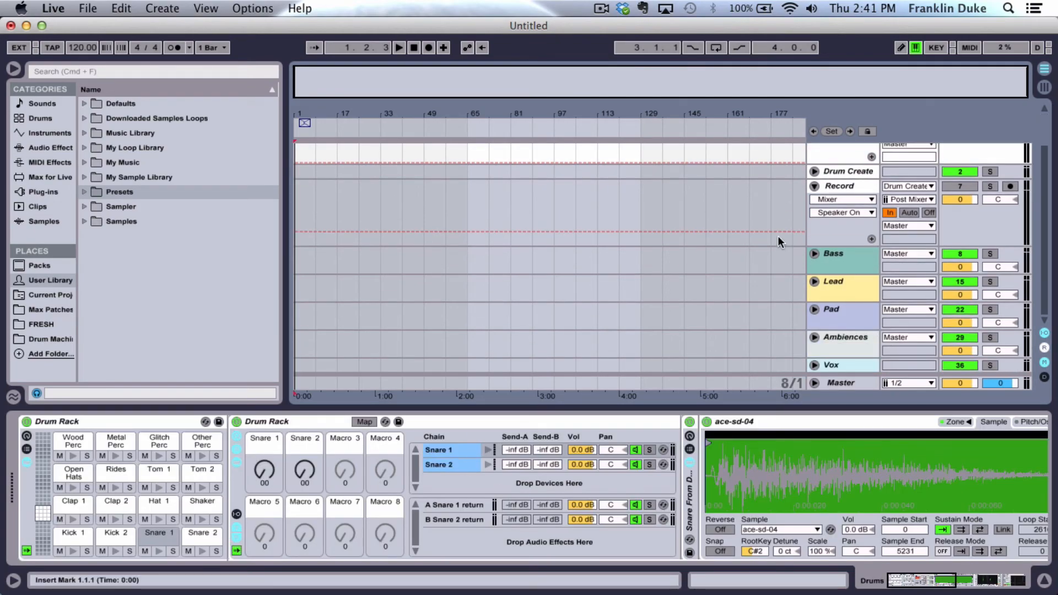
left_click(848, 260)
left_click(835, 293)
left_click(835, 317)
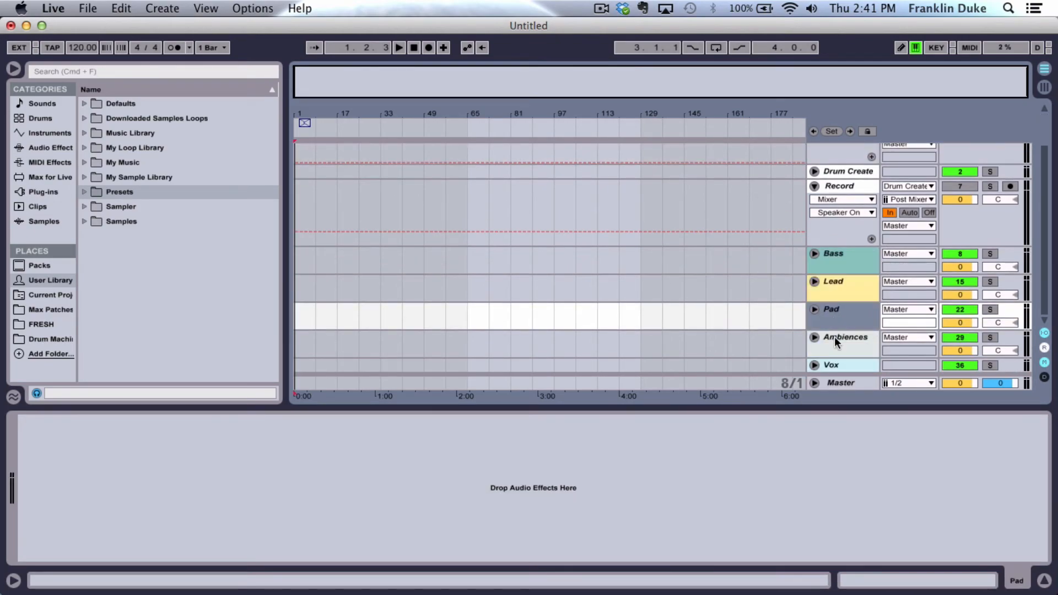
left_click(834, 335)
left_click(831, 367)
left_click(826, 265)
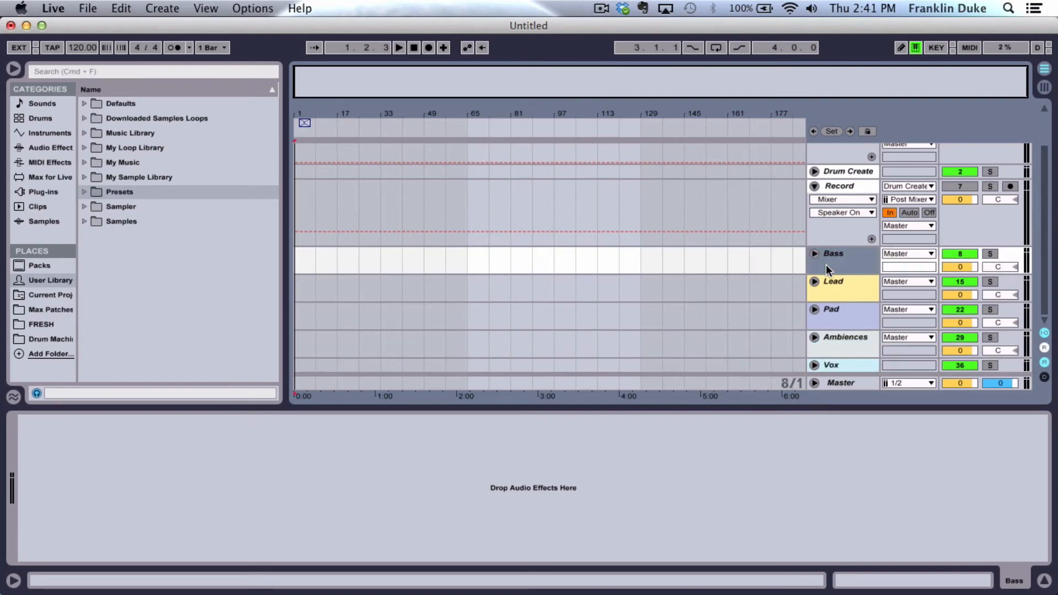
scroll(826, 265, "up", 2)
Inspect the Drum Rack device chain and the track controls of the Drums track.
left_click(828, 152)
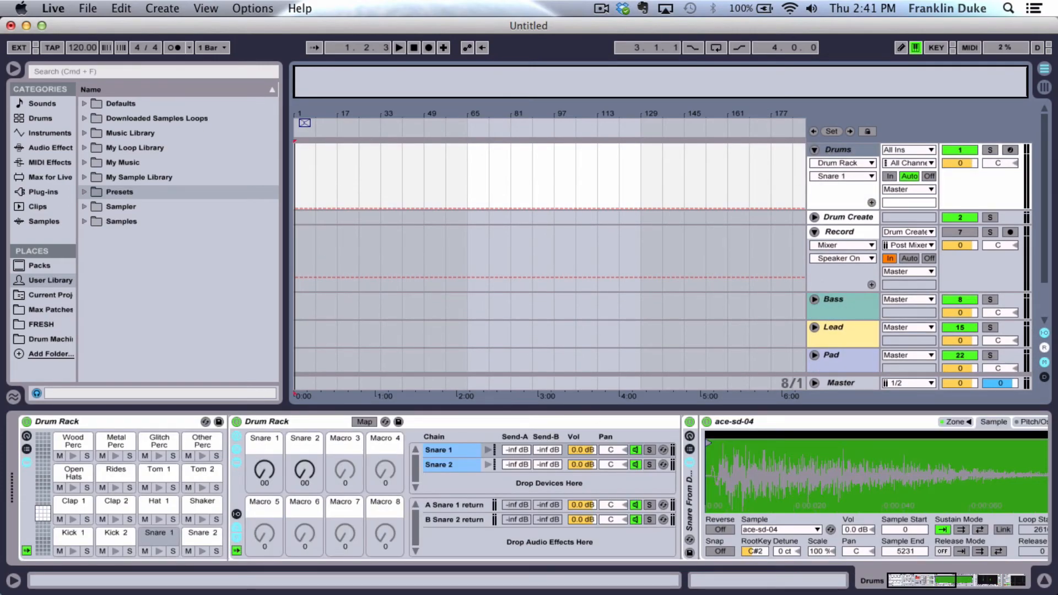
scroll(667, 449, "right", 10)
scroll(666, 447, "left", 10)
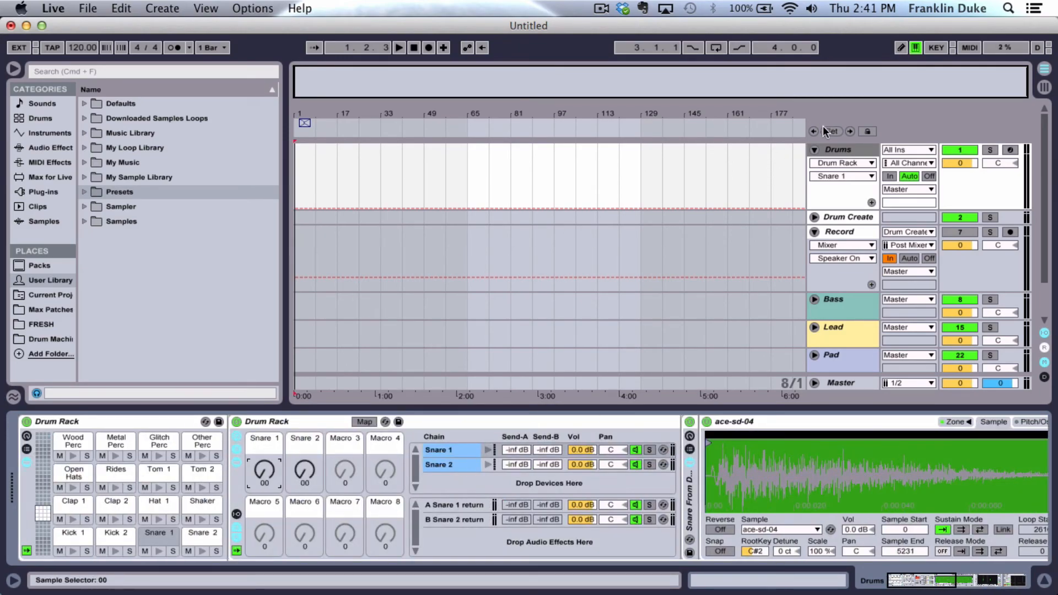
left_click(812, 147)
left_click(811, 148)
scroll(779, 182, "down", 2)
scroll(778, 182, "up", 2)
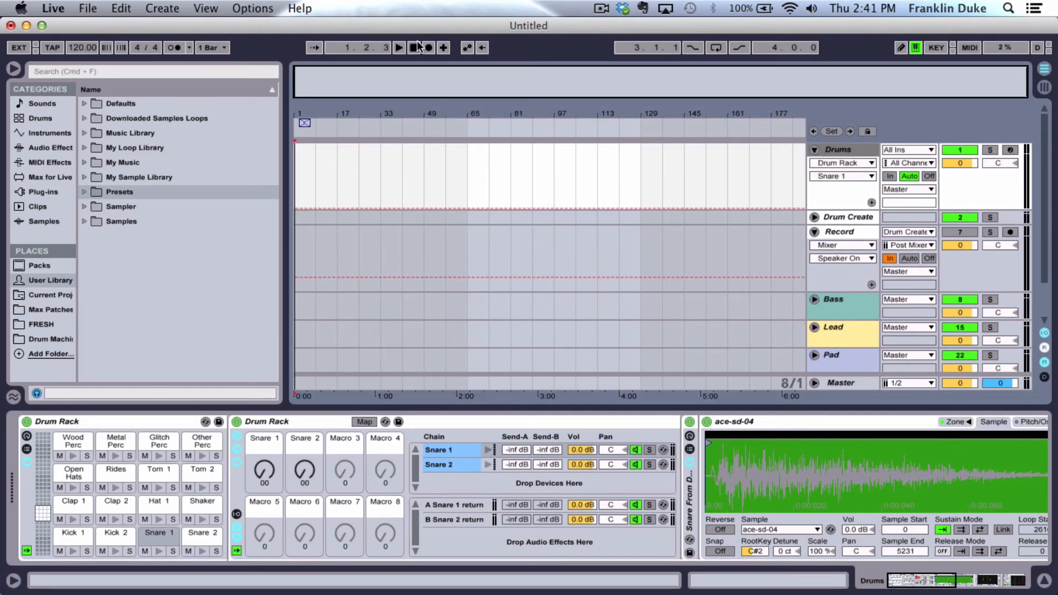
Review tracks 1 to 4 inside the Drum Create group and check the input source of the Record track.
left_click(814, 218)
left_click(814, 217)
left_click(814, 217)
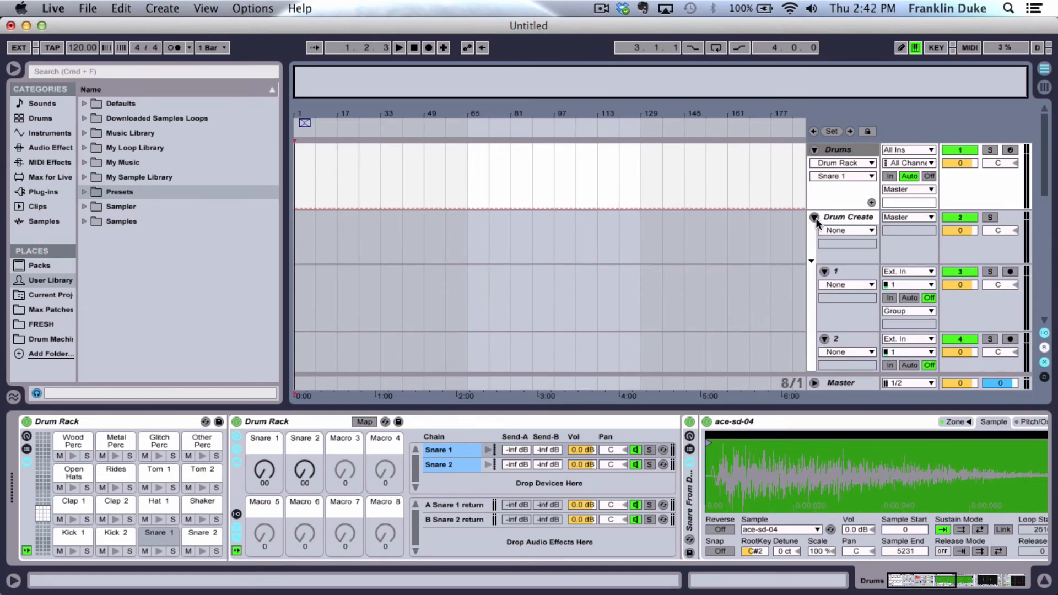
scroll(862, 229, "down", 10)
scroll(862, 229, "up", 6)
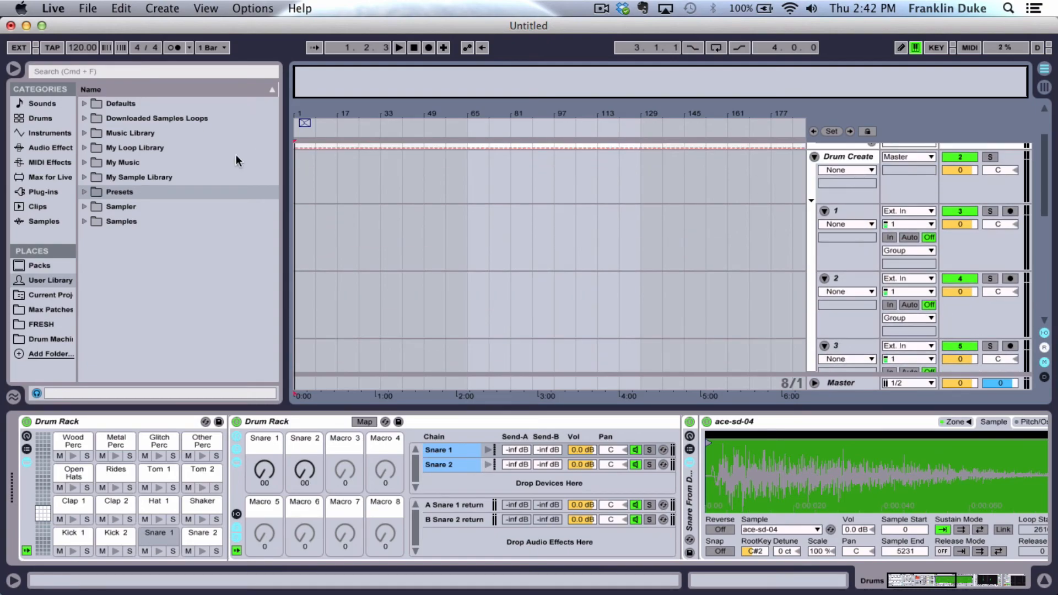
scroll(518, 284, "down", 5)
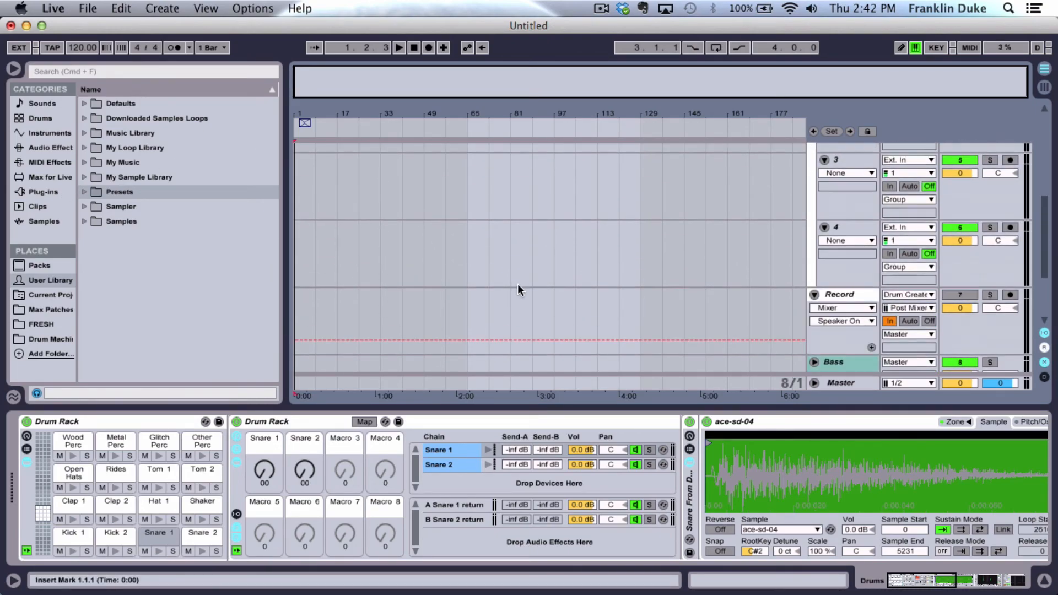
scroll(518, 283, "up", 8)
scroll(517, 283, "down", 3)
scroll(518, 284, "up", 3)
scroll(517, 283, "down", 6)
scroll(518, 283, "up", 6)
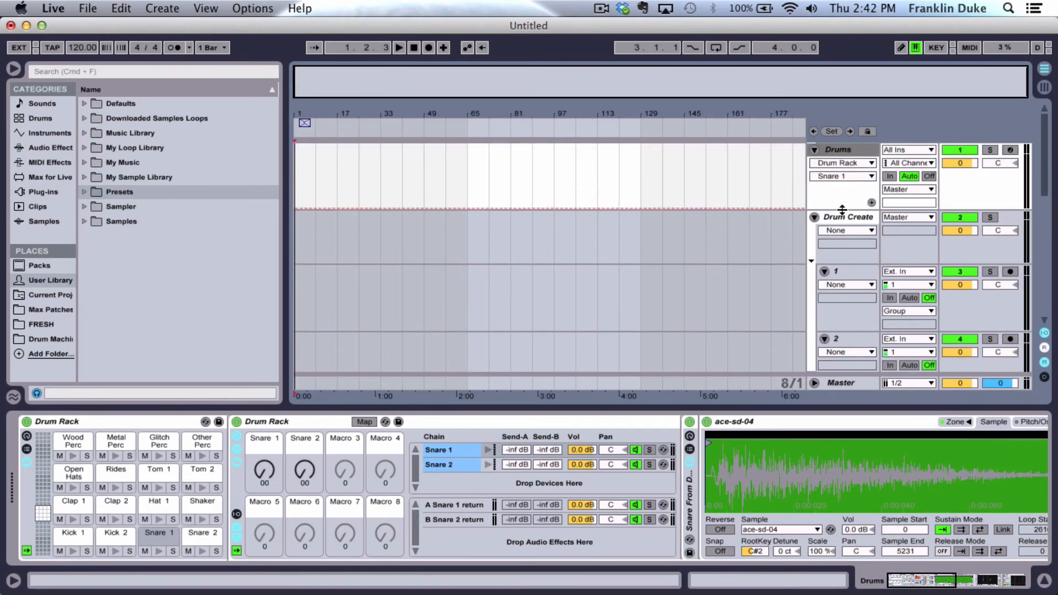
left_click(815, 218)
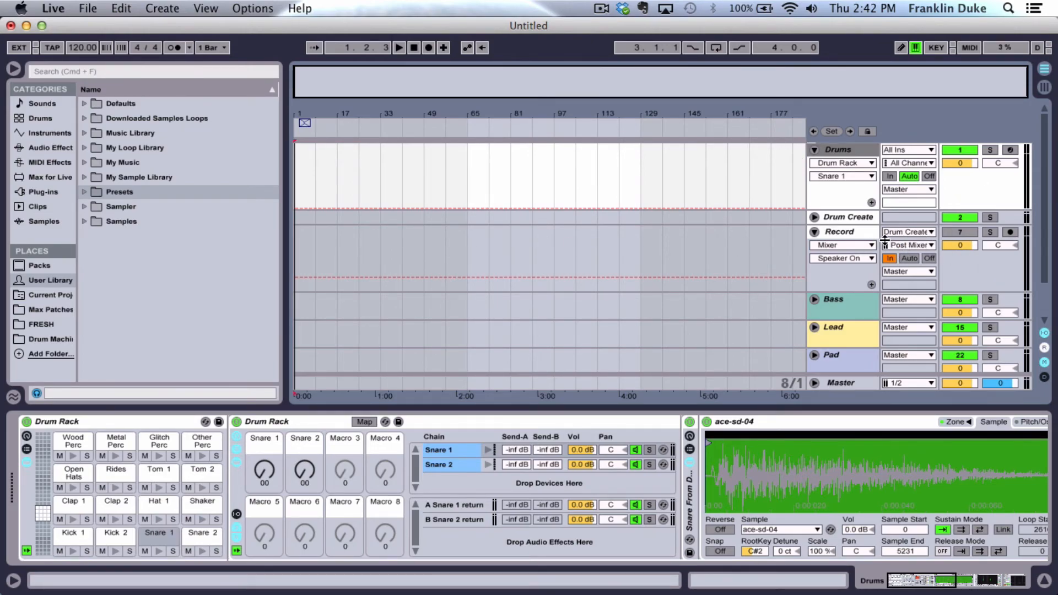
left_click(903, 234)
left_click(903, 233)
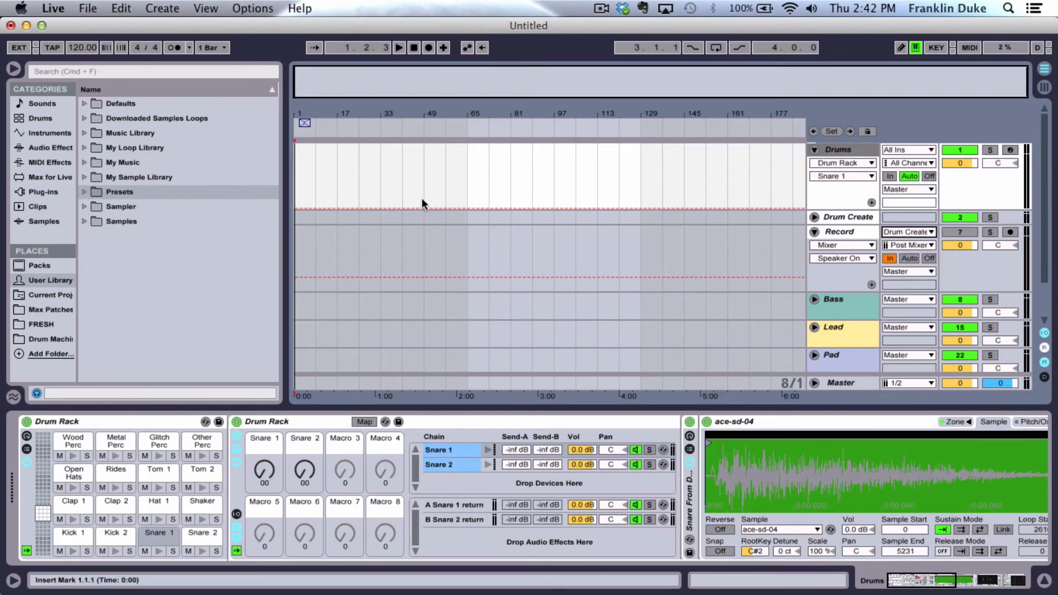
Return to the Session View and insert two MIDI tracks directly after the Drums track.
key("Tab")
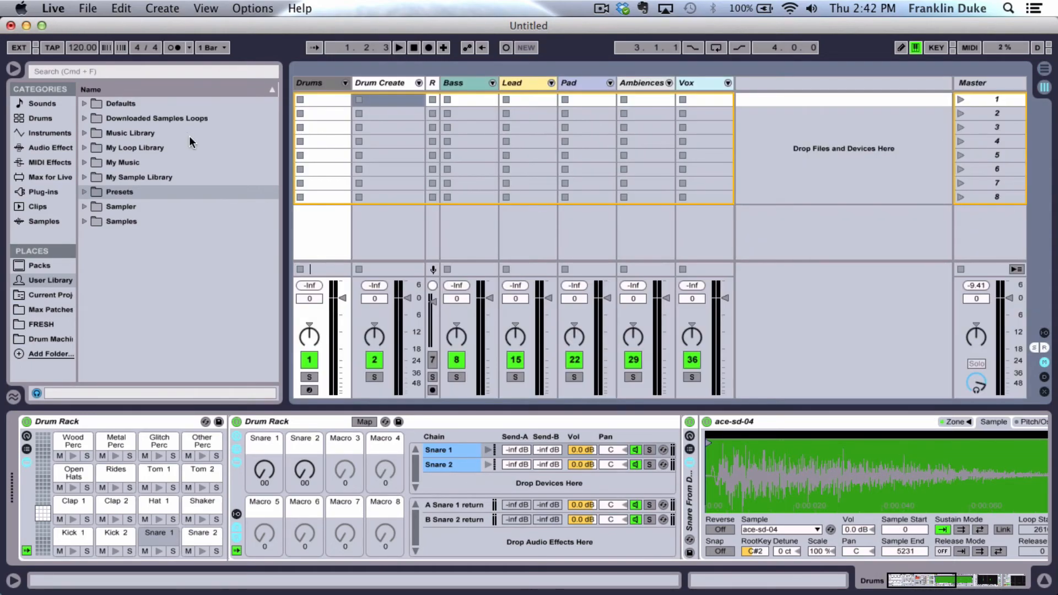
left_click(325, 81)
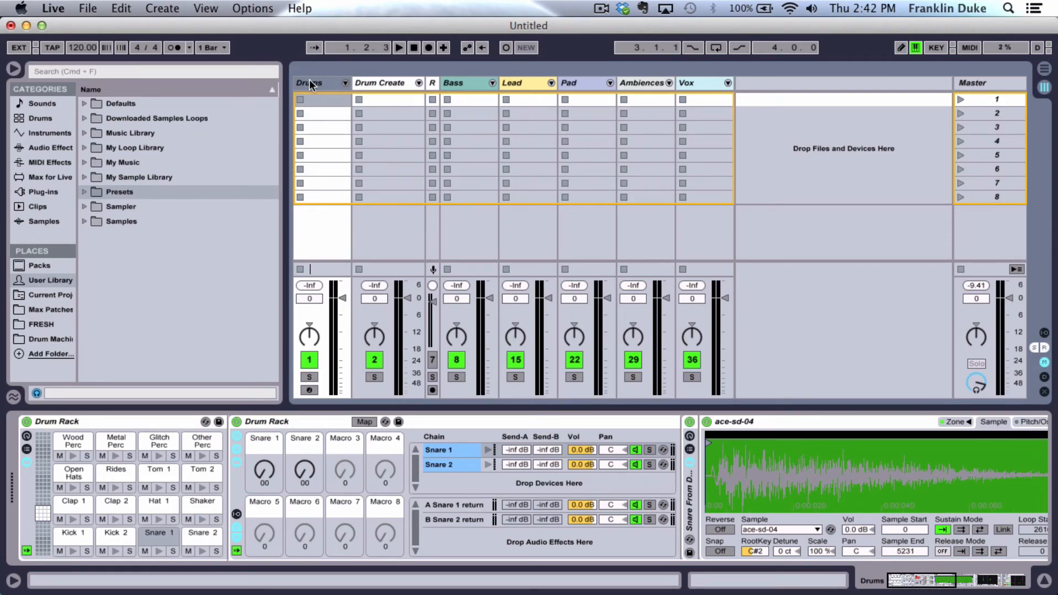
key("super+shift+t")
key("super+shift+t")
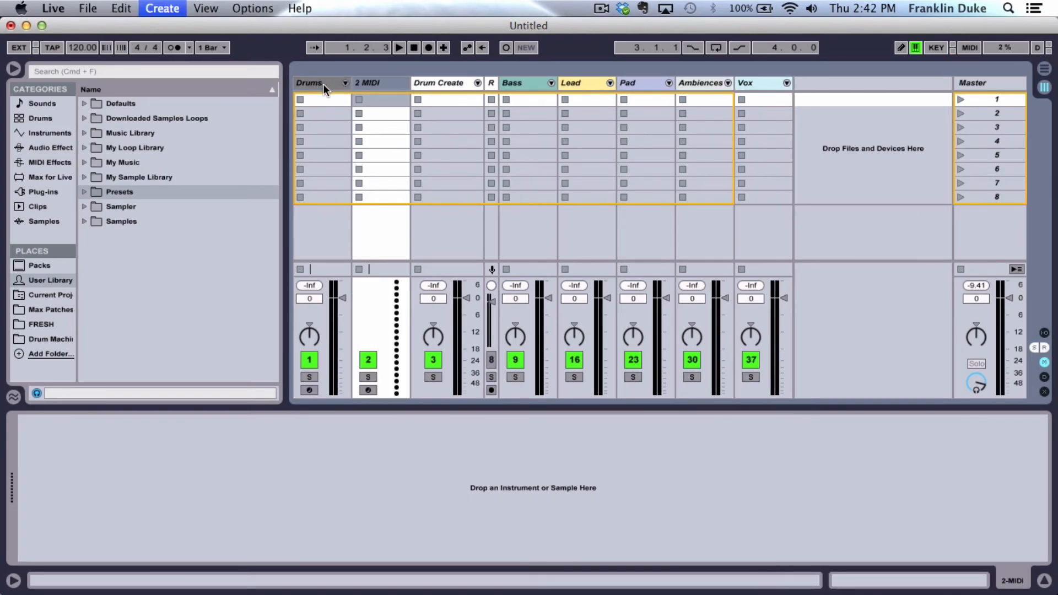
Browse the kick, snare, shaker, hat and clap pads of the Drums track's Drum Rack and their device chains.
left_click(321, 84)
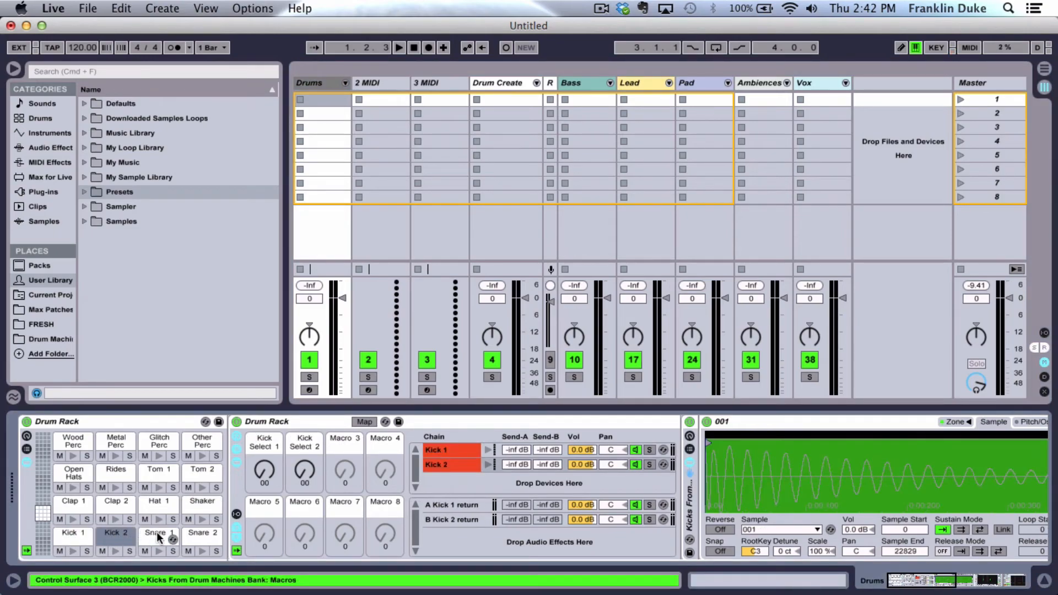
left_click(198, 535)
left_click(201, 502)
left_click(156, 503)
left_click(117, 506)
left_click(70, 502)
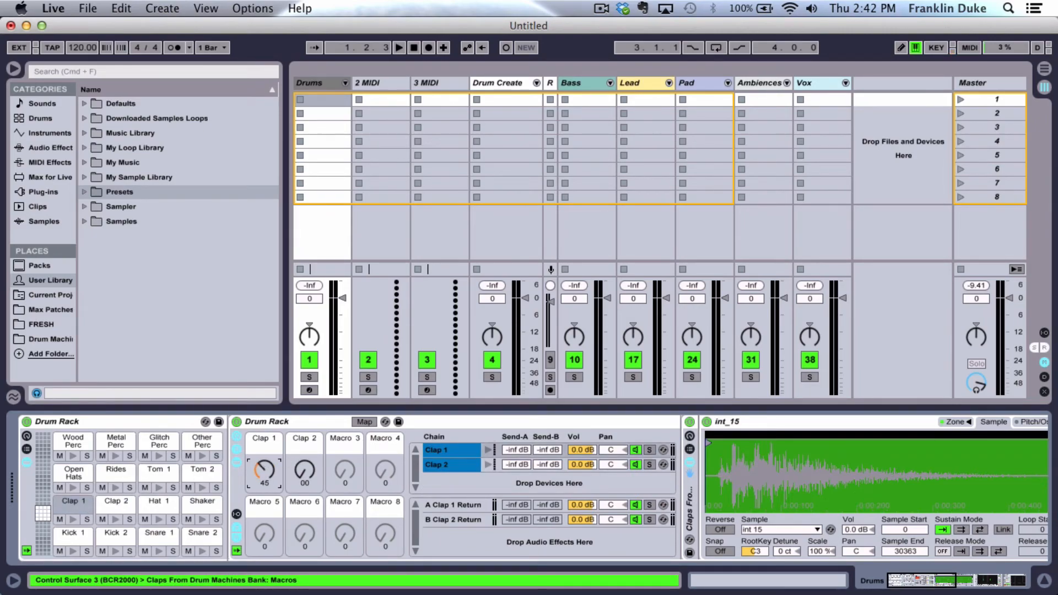
scroll(517, 473, "right", 15)
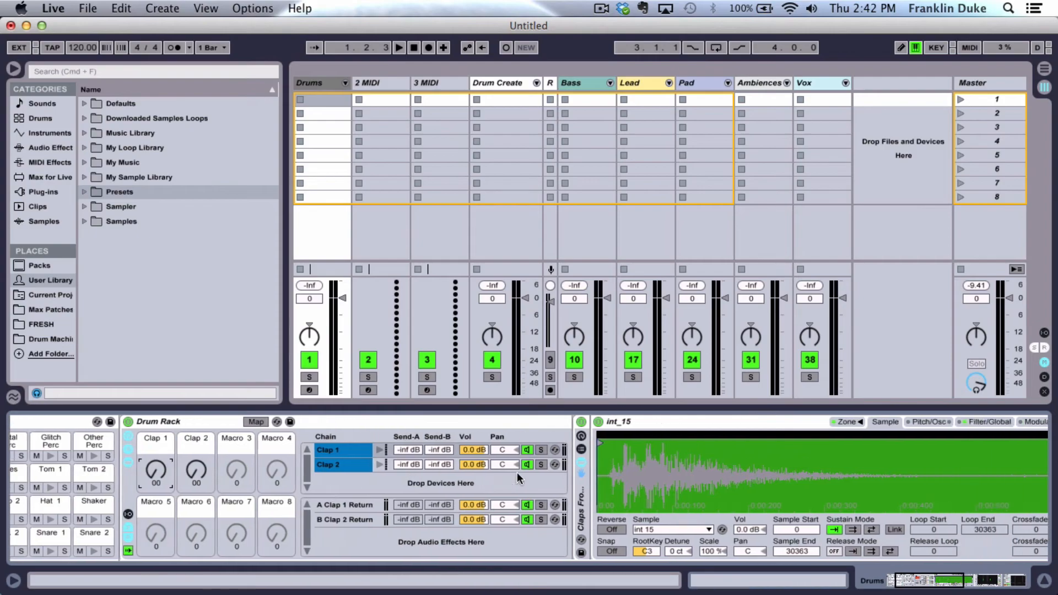
scroll(517, 473, "left", 15)
scroll(517, 471, "right", 8)
scroll(517, 472, "left", 8)
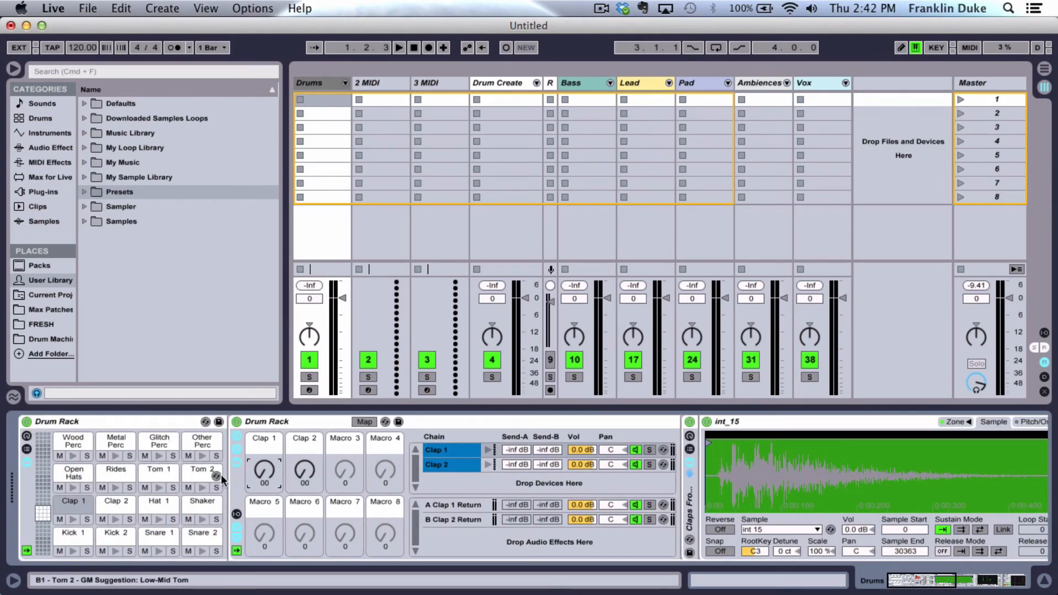
Create an empty MIDI clip in the first slot of the Drums track and delete it again.
double_click(329, 99)
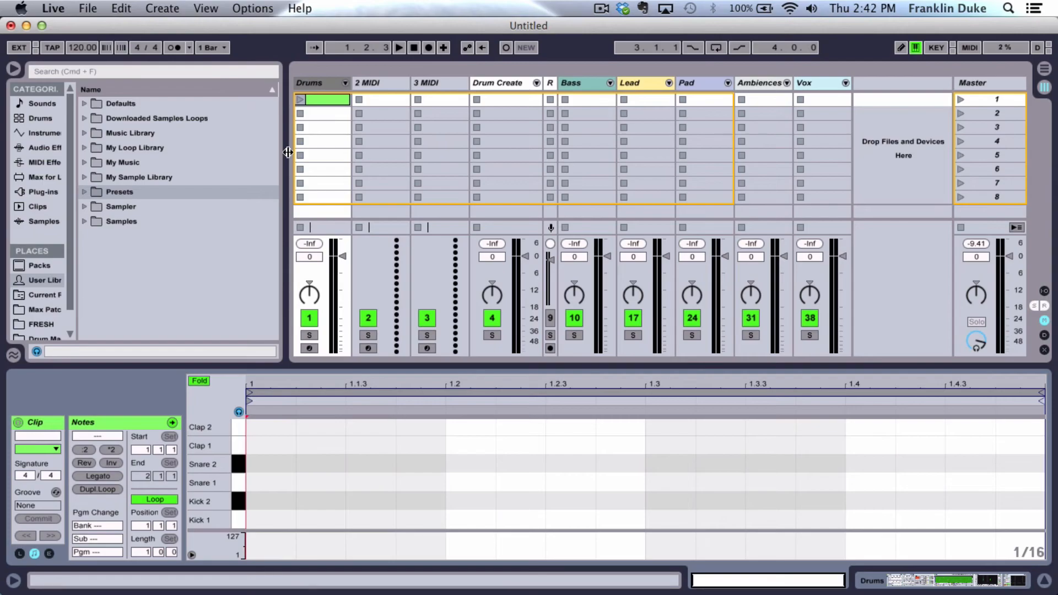
key("Delete")
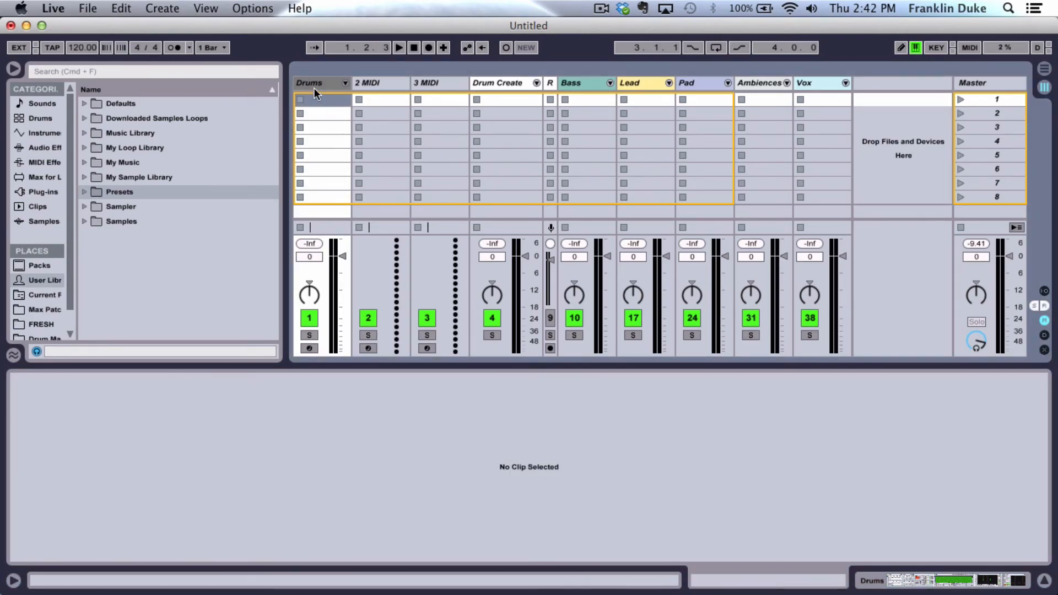
Set the Clap 1 macro of the clap rack to 46 and bring up the sampler's Filter/Global settings.
left_click(312, 82)
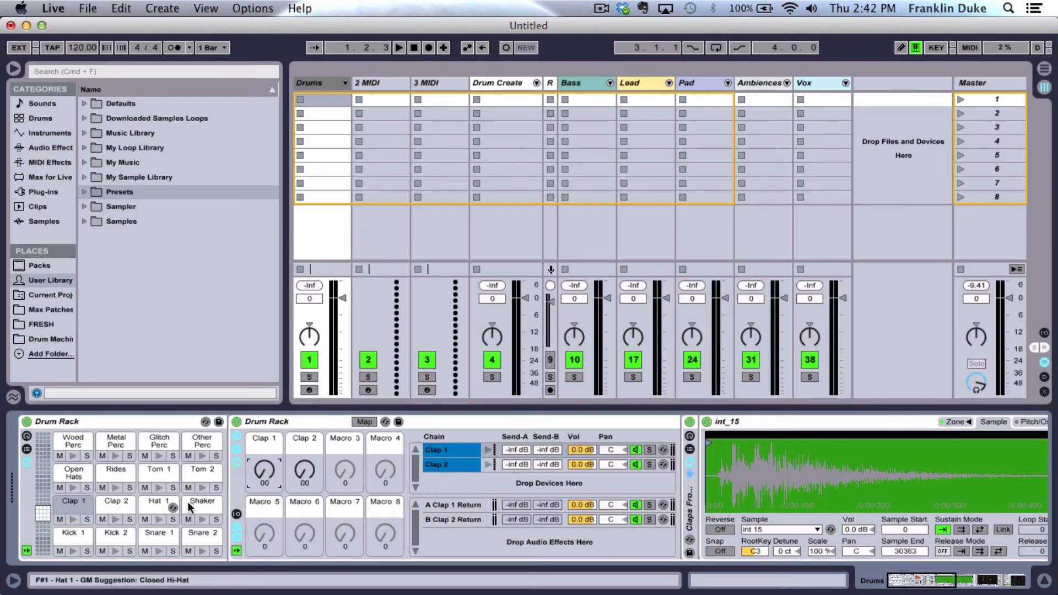
left_click_drag(265, 471, 265, 446)
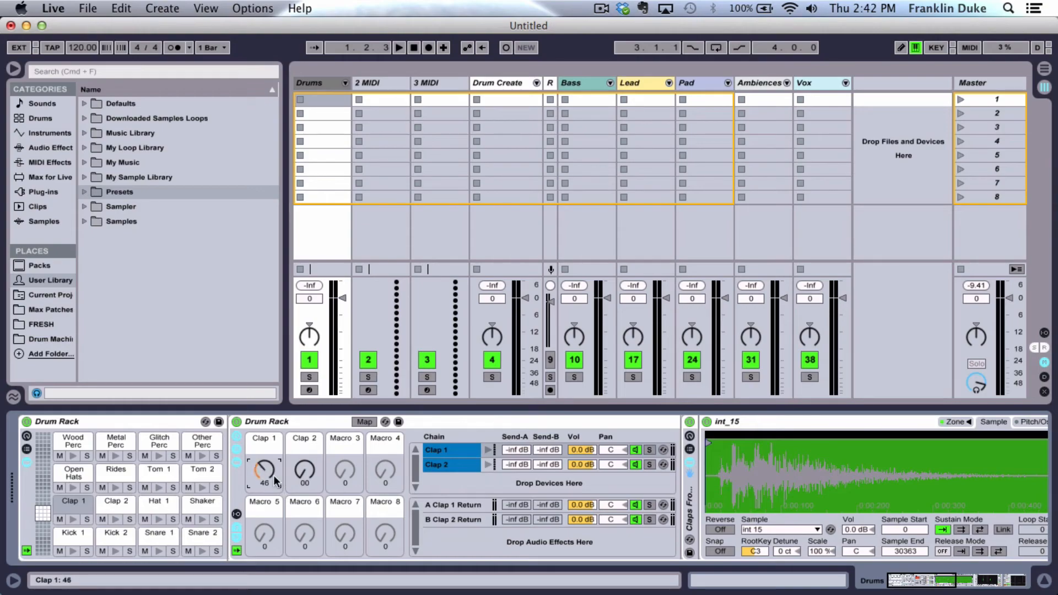
scroll(770, 498, "right", 5)
left_click(805, 420)
left_click(846, 421)
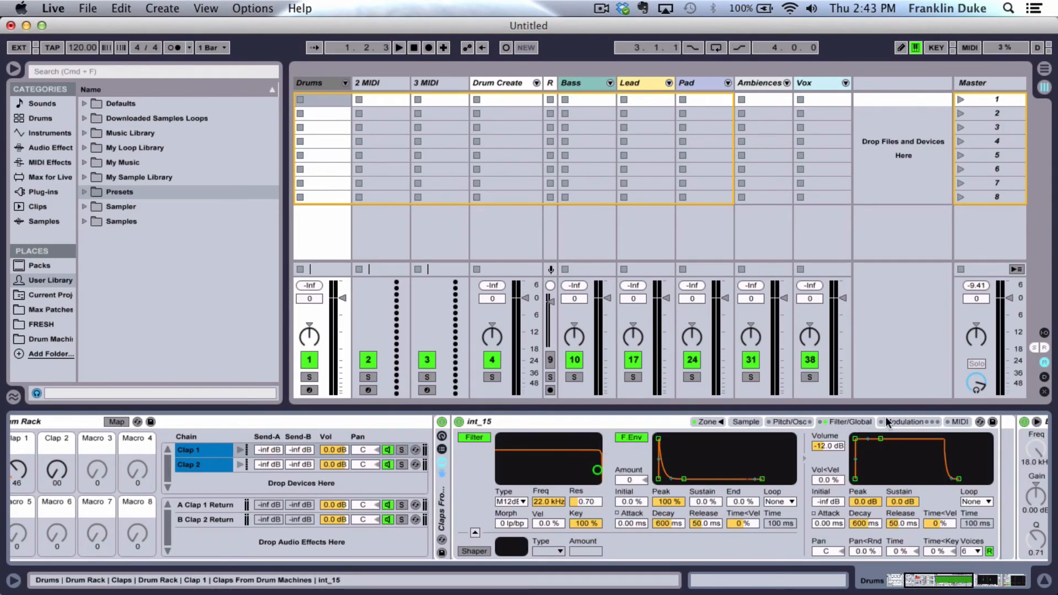
left_click(891, 418)
left_click(791, 420)
left_click(848, 420)
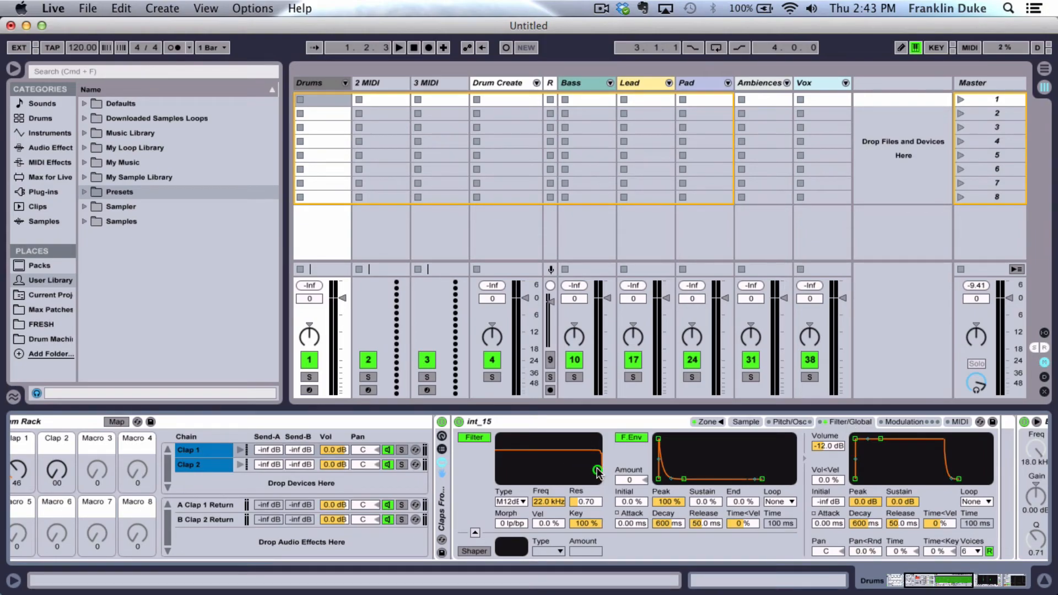
Set the int_15 clap sampler's filter to type BP24 with a frequency of 18.8 kHz and a resonance of 0.30.
mouse_move(597, 470)
left_mouse_down()
mouse_move(507, 468)
mouse_move(597, 465)
mouse_move(595, 480)
left_mouse_up()
left_click(510, 501)
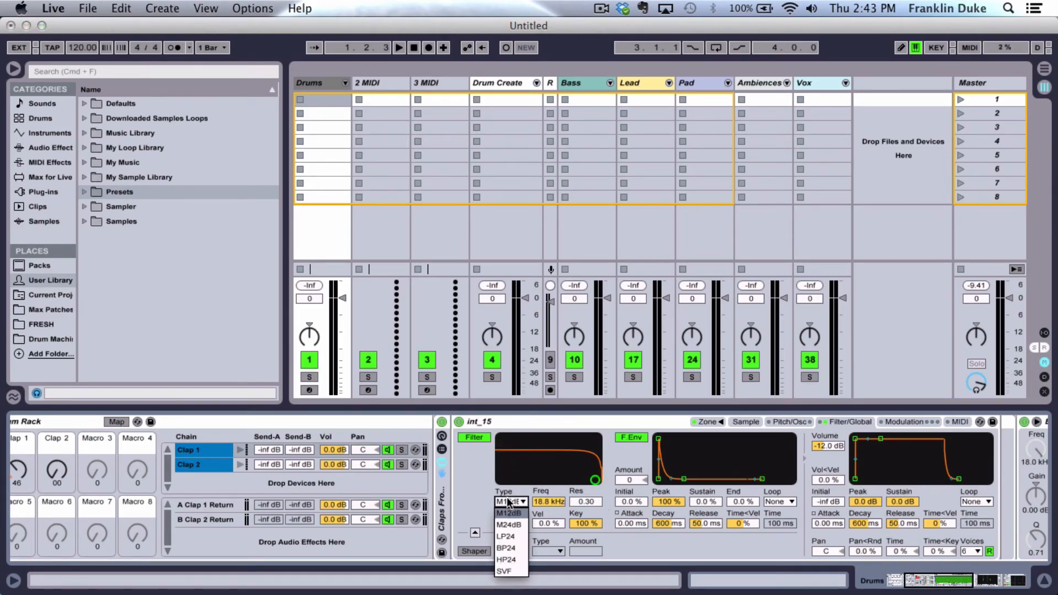
left_click(511, 514)
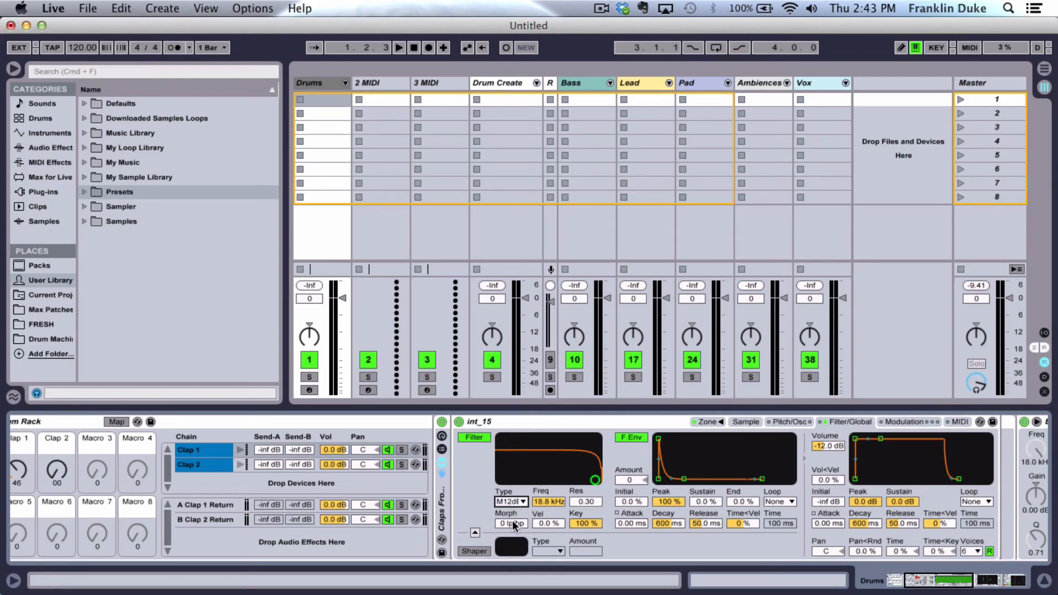
left_click(507, 503)
left_click(507, 548)
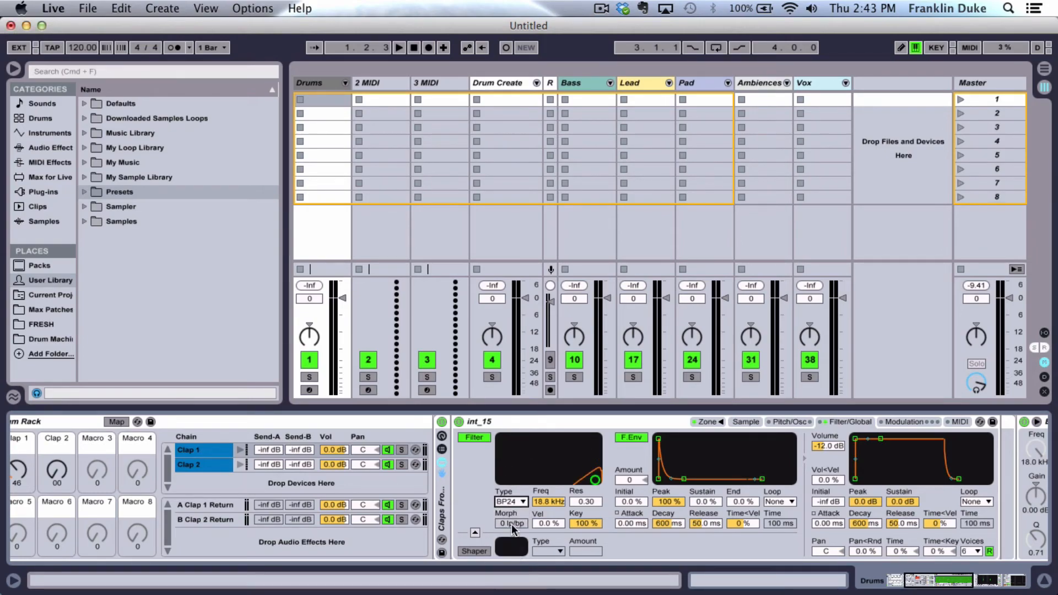
Set the int_15 clap sampler's filter to type M12dB and raise its frequency to 22.0 kHz.
left_click(509, 502)
left_click(507, 568)
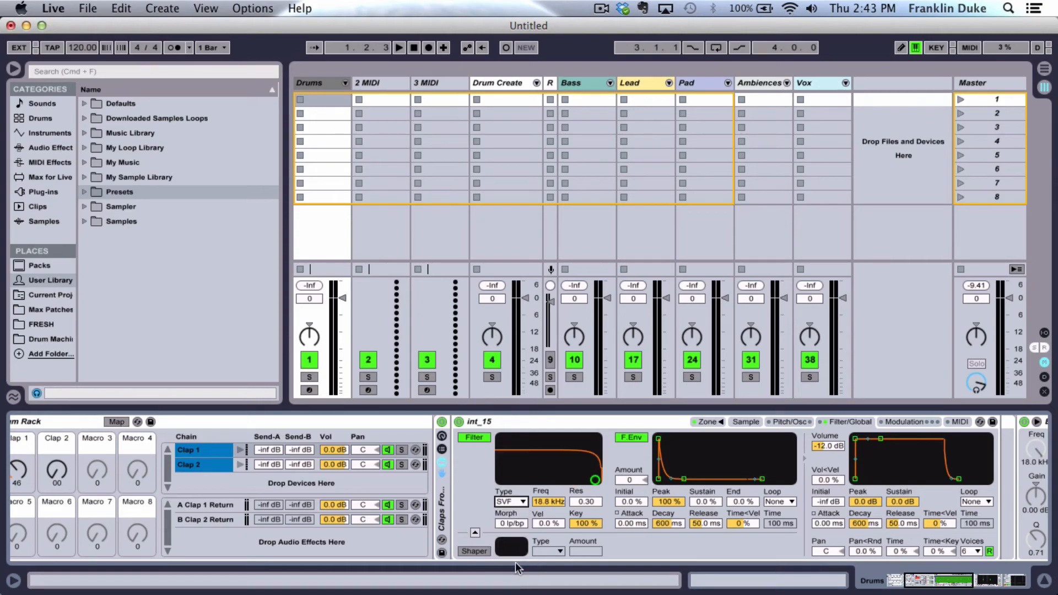
left_click(508, 502)
left_click(507, 571)
scroll(695, 462, "right", 10)
scroll(695, 462, "left", 6)
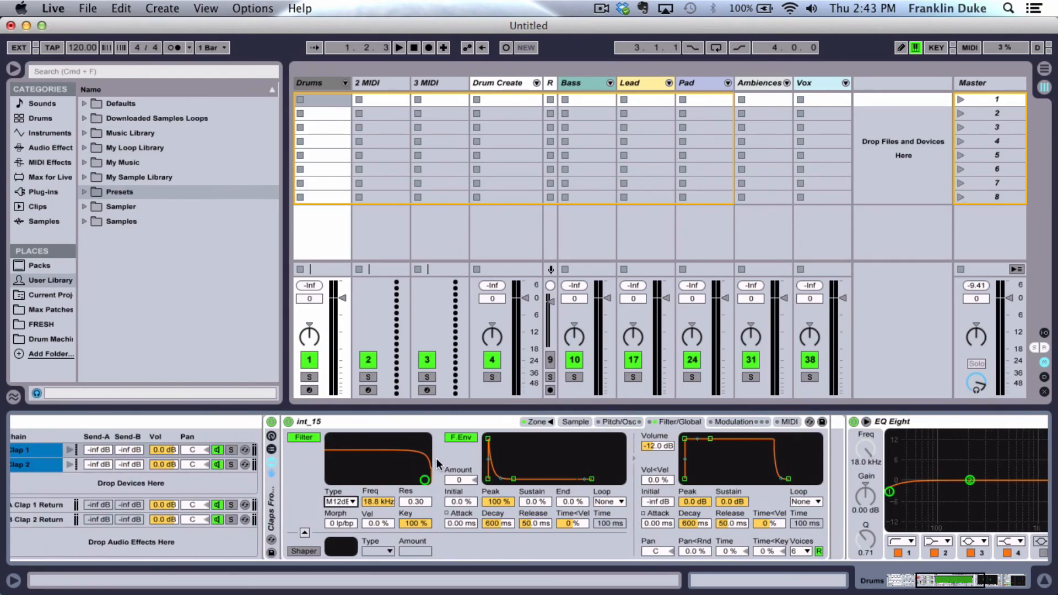
left_click_drag(425, 481, 427, 480)
Look over the clap chain's EQ Eight and Spectrum devices, expanding the Spectrum display and collapsing it again.
scroll(430, 486, "right", 5)
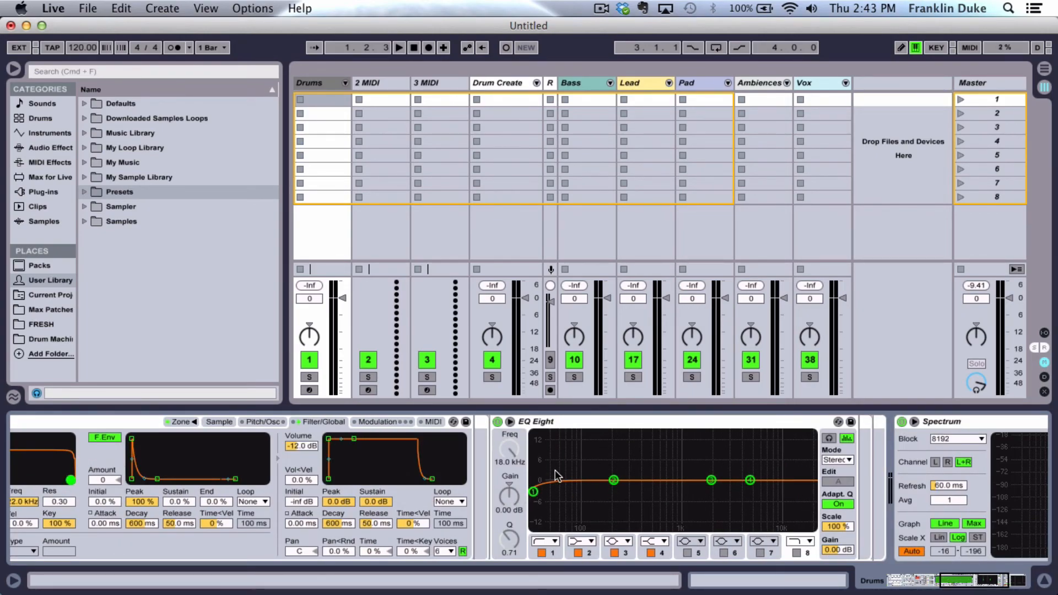
scroll(557, 477, "right", 5)
left_click(670, 423)
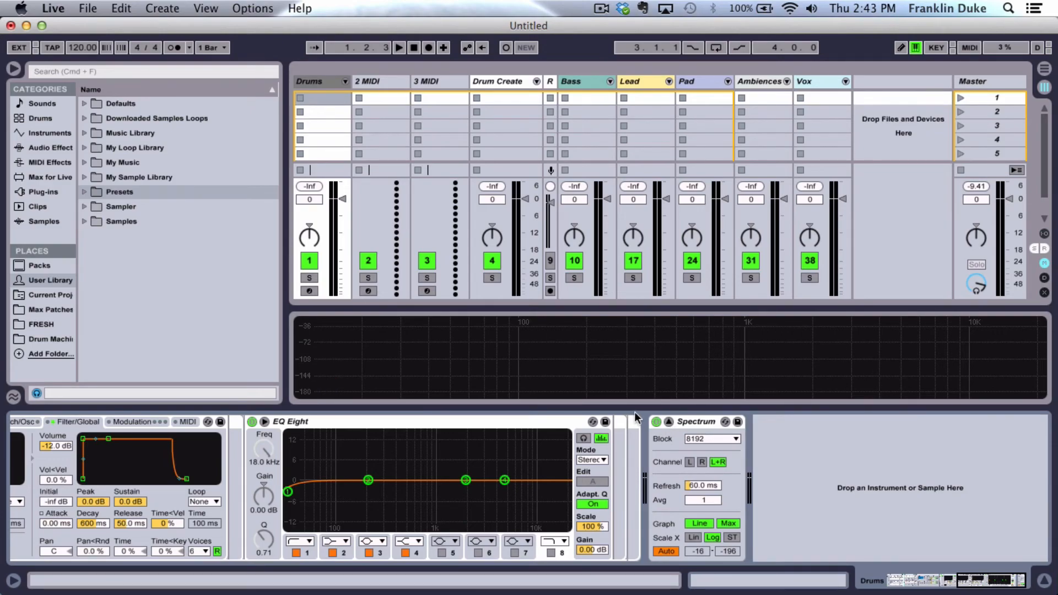
left_click(669, 421)
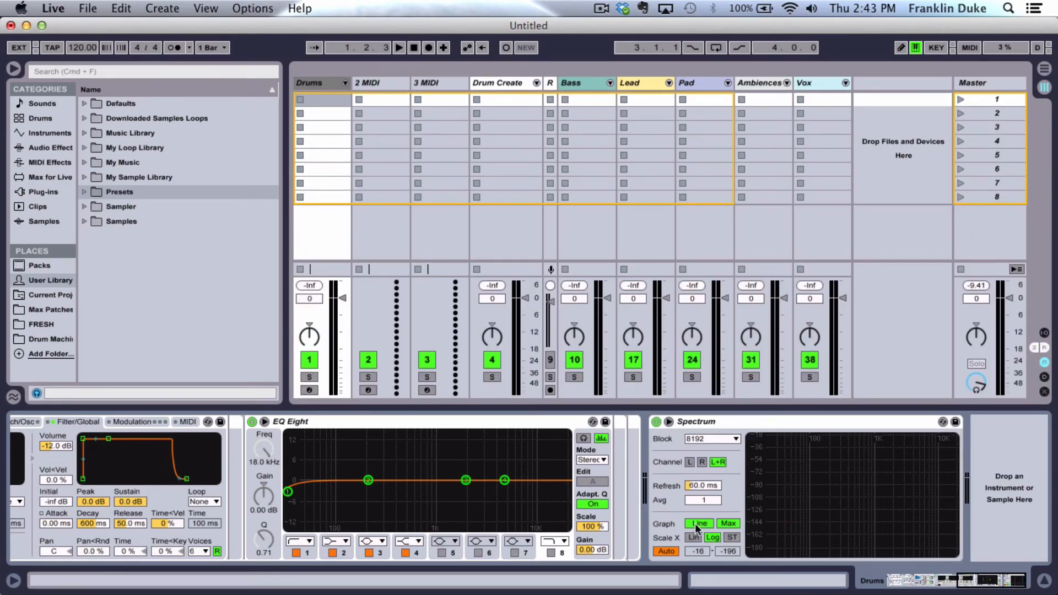
scroll(724, 520, "left", 10)
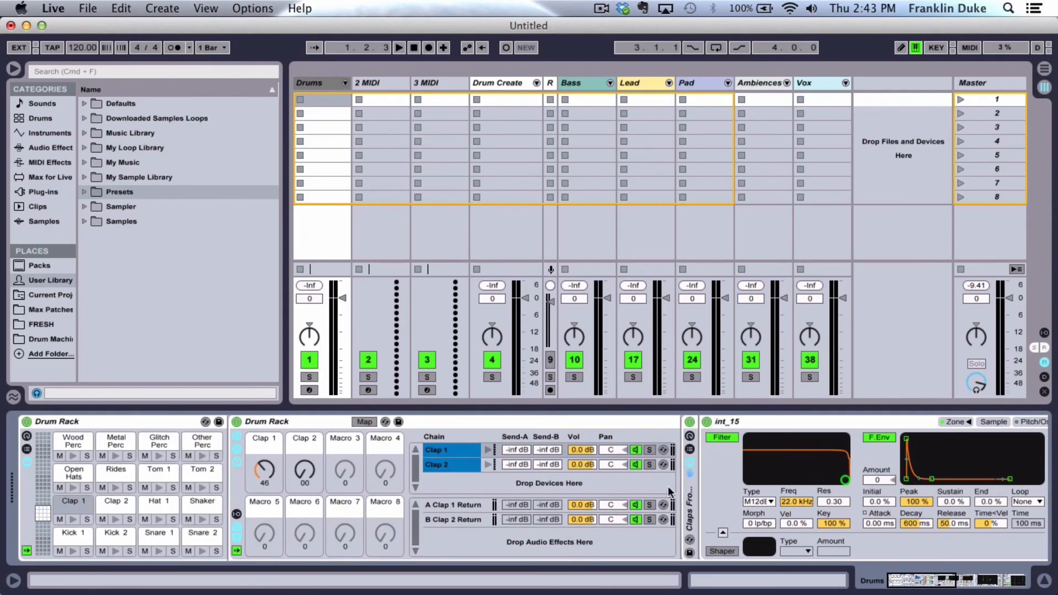
Load a Drum Rack from the instruments onto the 2 MIDI track.
left_click(375, 83)
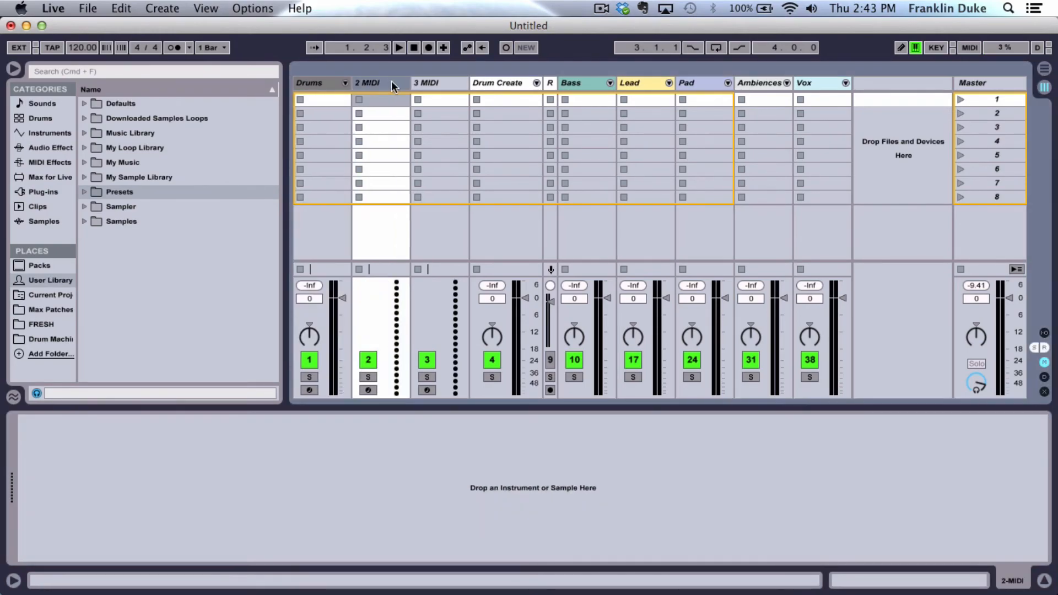
left_click(38, 133)
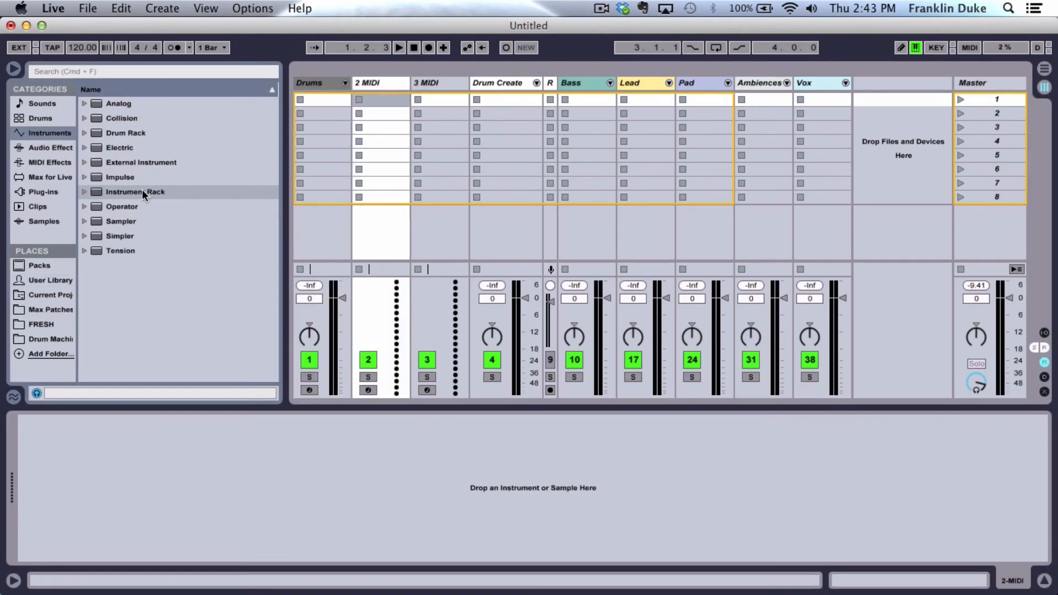
mouse_move(121, 133)
left_mouse_down()
mouse_move(114, 458)
mouse_move(476, 42)
mouse_move(444, 80)
left_mouse_up()
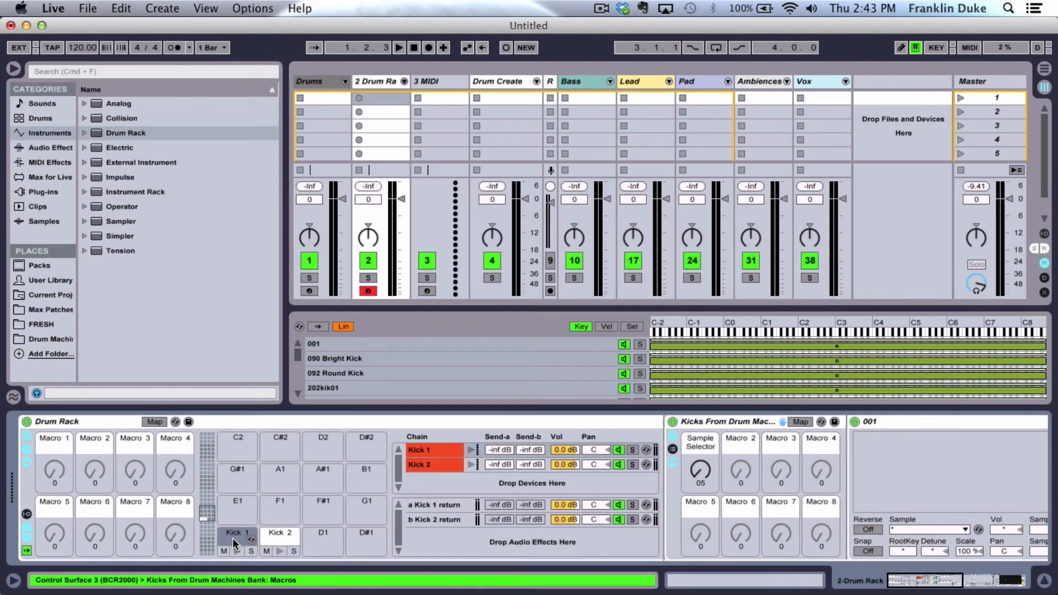
Delete the Kick 1 and Kick 2 pads and both kick return chains from the new Drum Rack.
key("Delete")
left_click(271, 536)
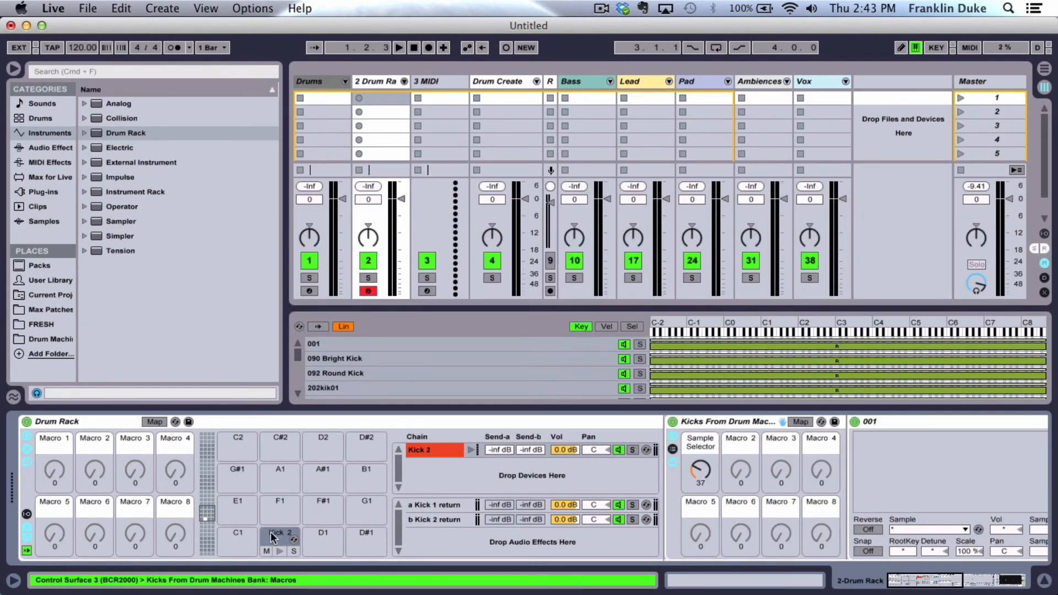
key("Delete")
left_click(421, 504)
key("Delete")
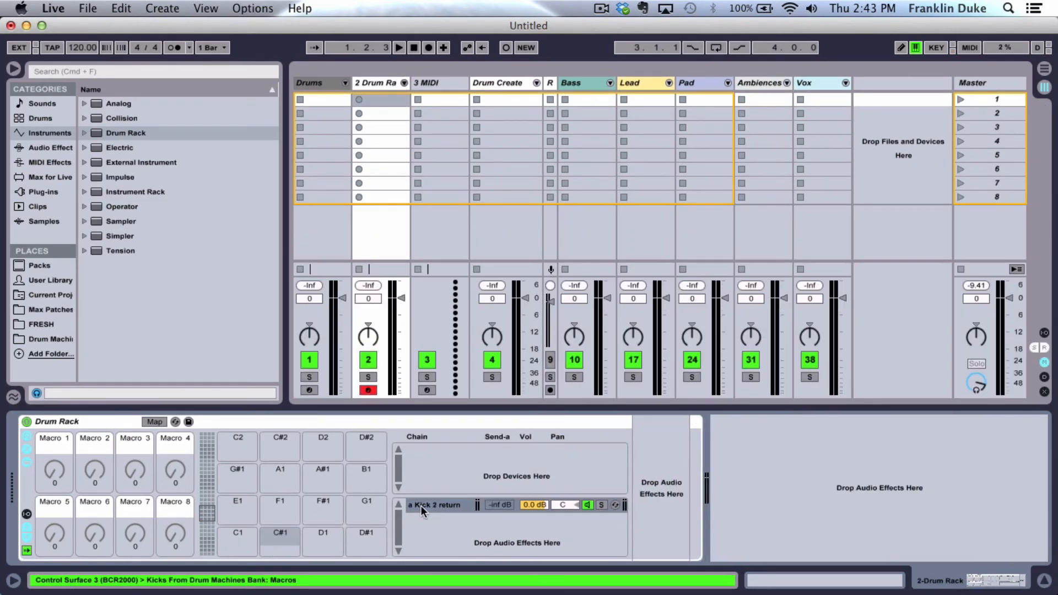
key("Delete")
Hide the macro controls, chain list and devices of the empty Drum Rack so only its pads show.
left_click(26, 437)
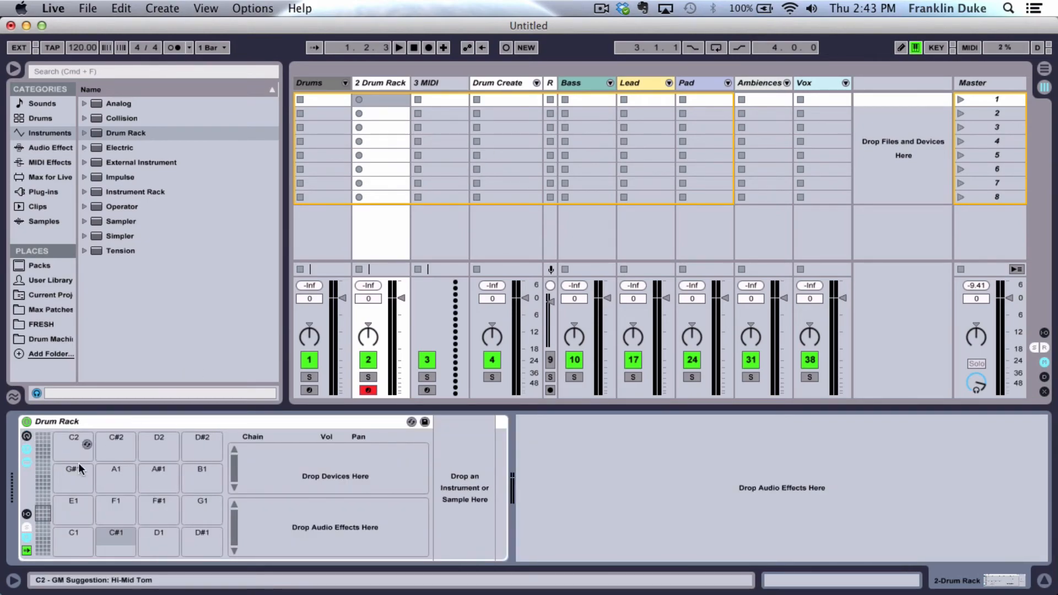
left_click(27, 449)
left_click(26, 462)
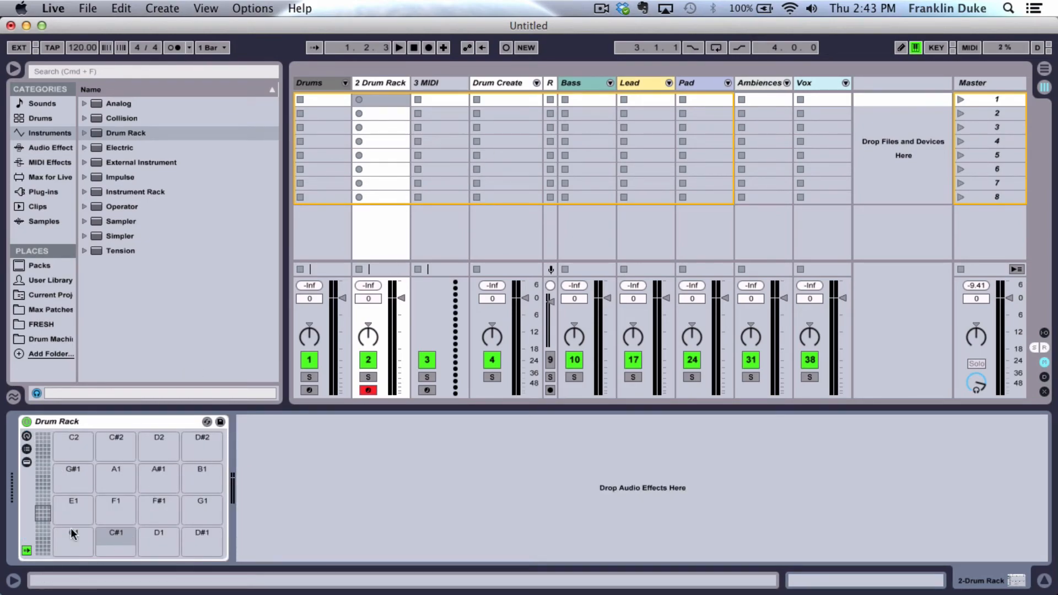
Load a Sampler onto the 3 MIDI track and open its zone editor in the sample select view.
left_click(435, 83)
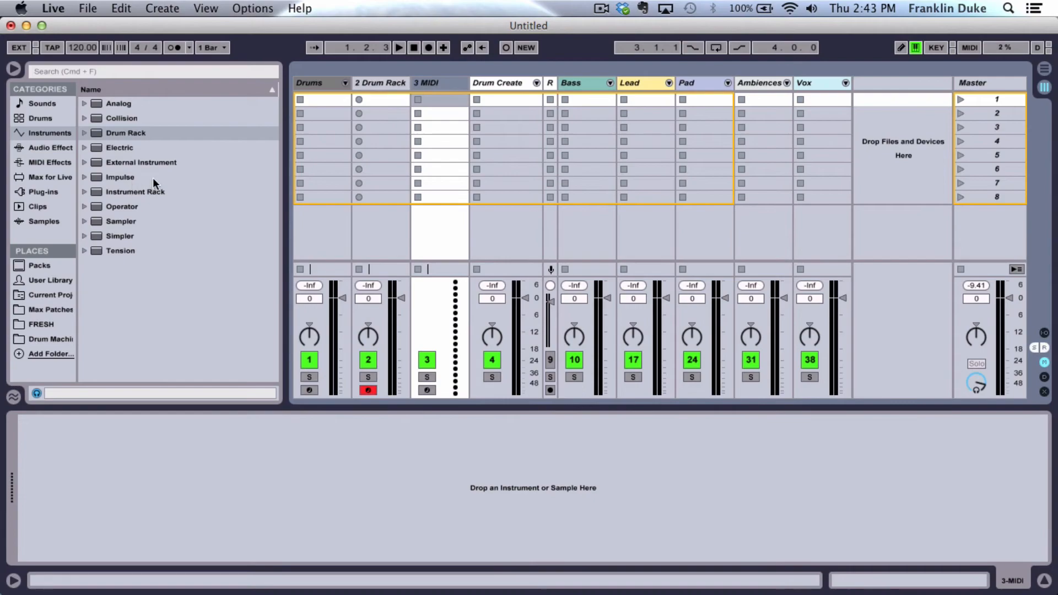
left_click_drag(120, 221, 161, 514)
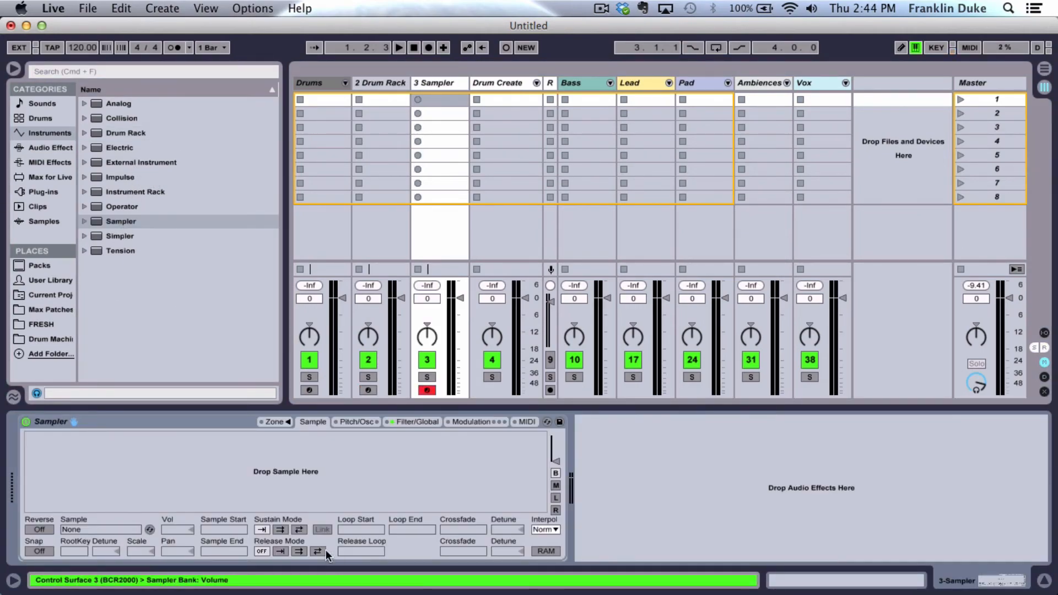
left_click(280, 421)
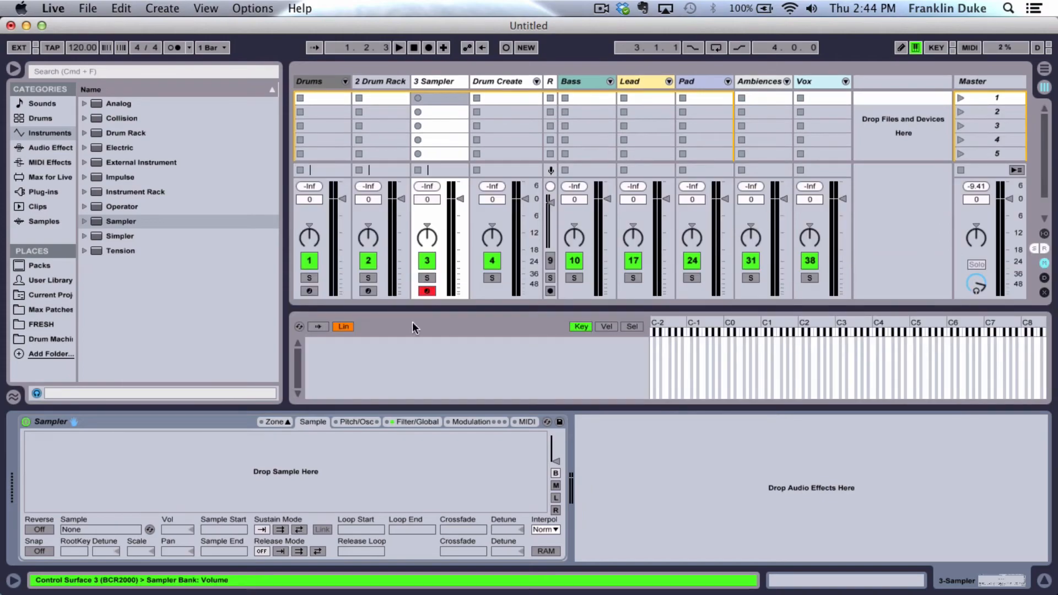
left_click(632, 327)
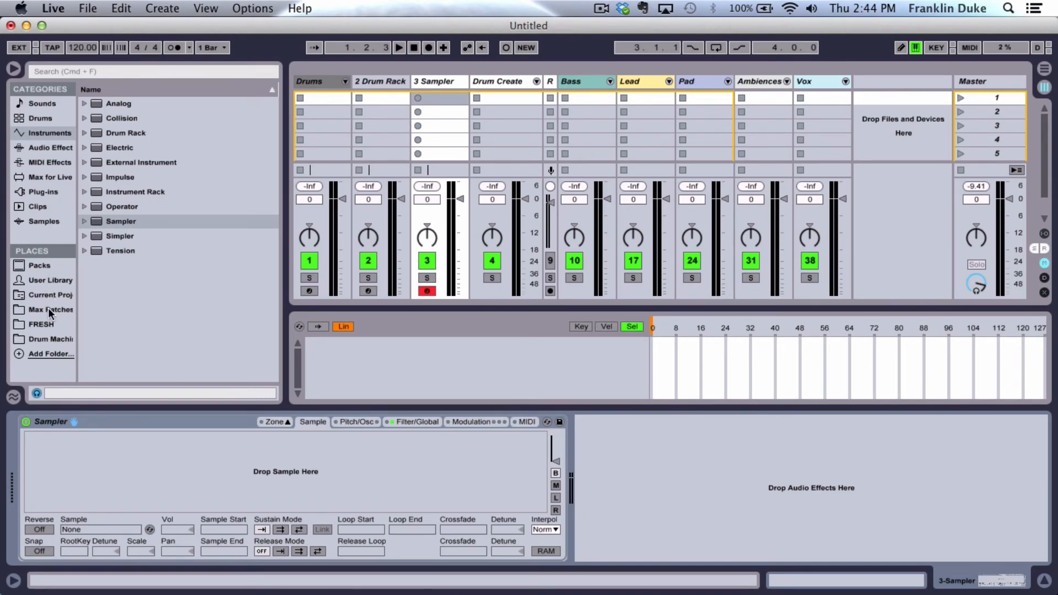
Find the Roland TR-55 folder in the Drum Machines place and expand it to list its samples.
left_click(39, 339)
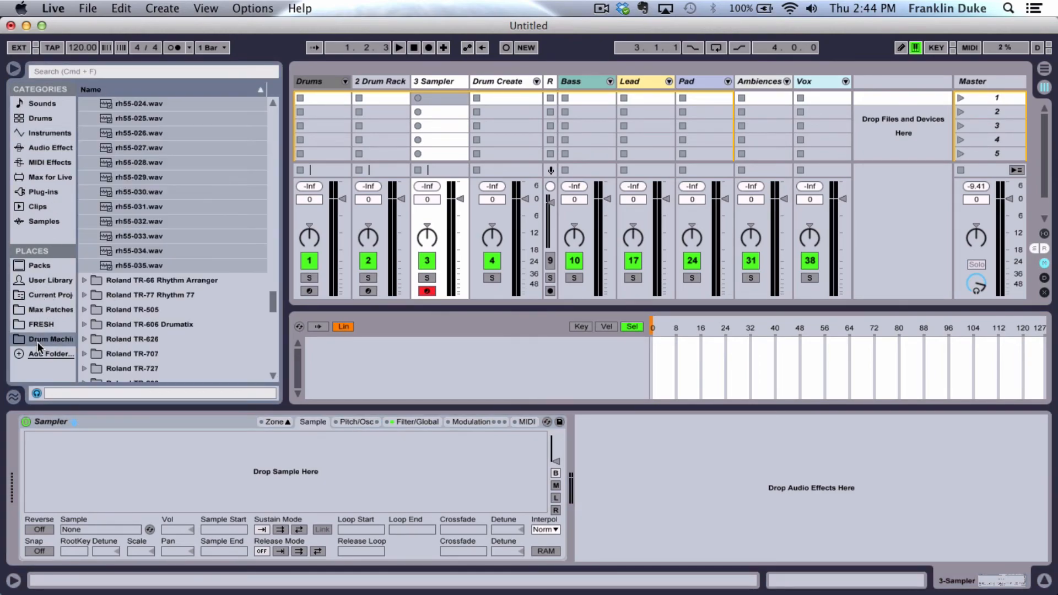
scroll(212, 294, "down", 10)
scroll(211, 300, "down", 4)
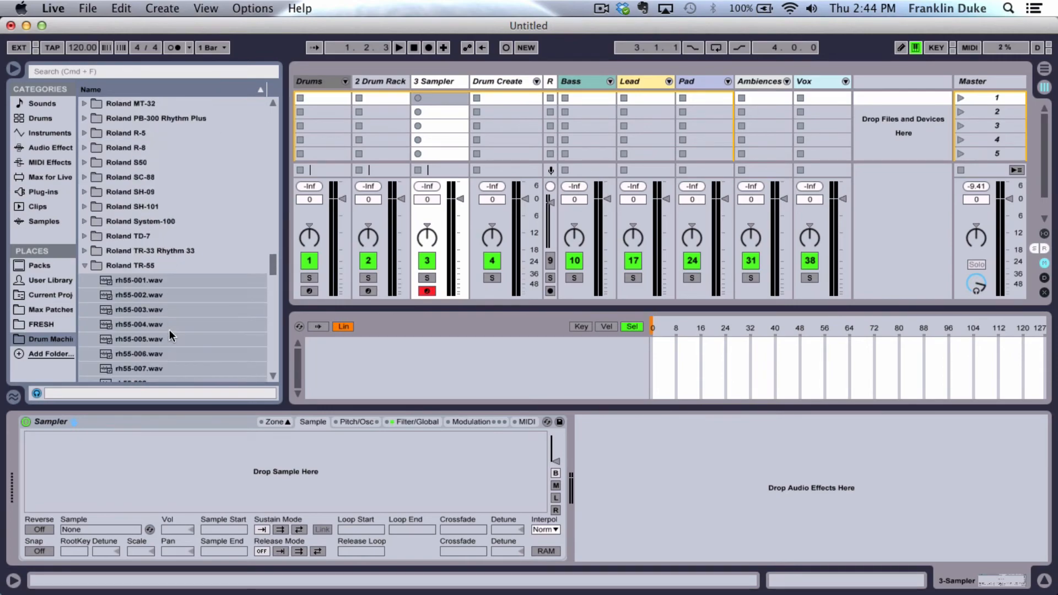
left_click(81, 267)
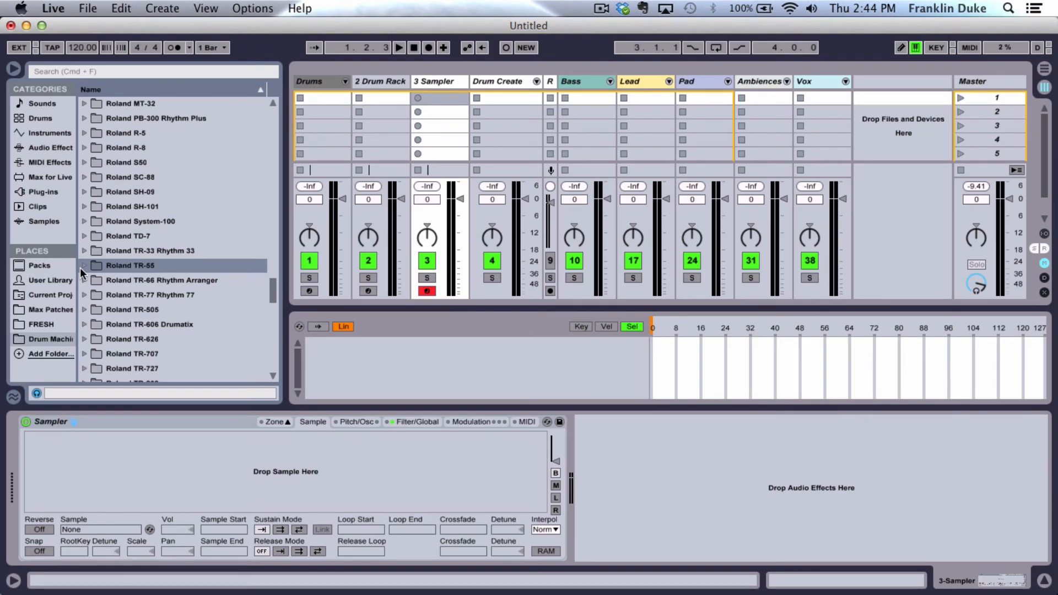
left_click(85, 267)
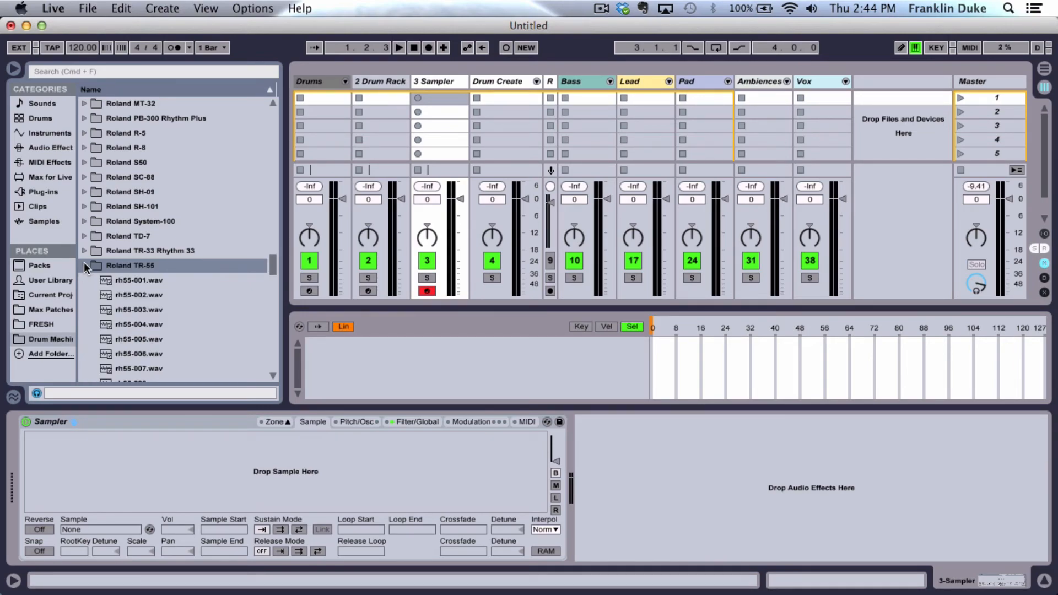
Try to select the whole range of rh55 samples in the Roland TR-55 folder.
scroll(190, 198, "down", 1)
left_click(130, 266)
scroll(130, 269, "down", 10)
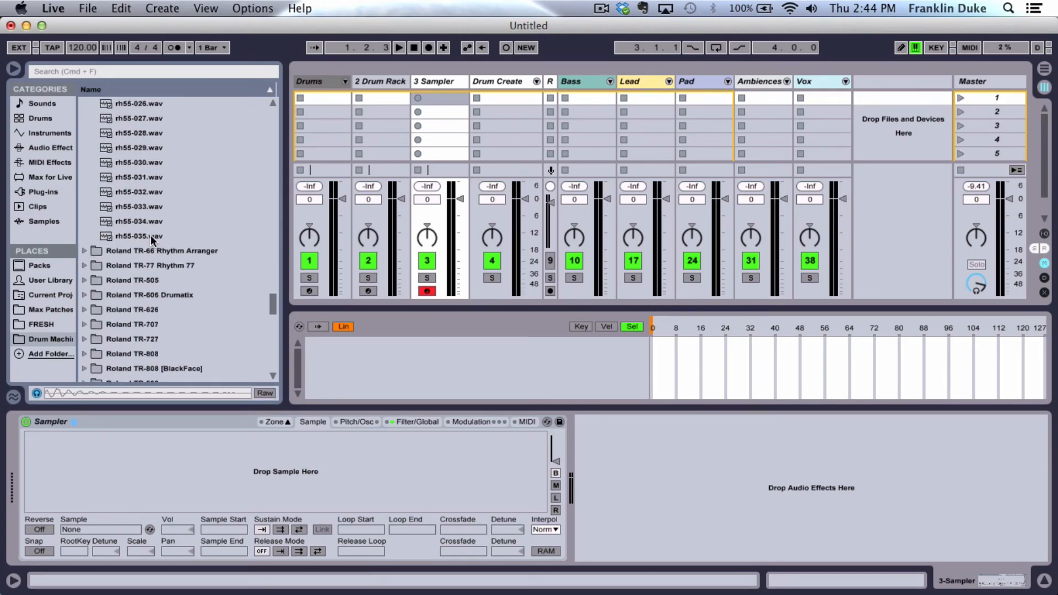
left_click(150, 235, "shift")
scroll(194, 131, "up", 12)
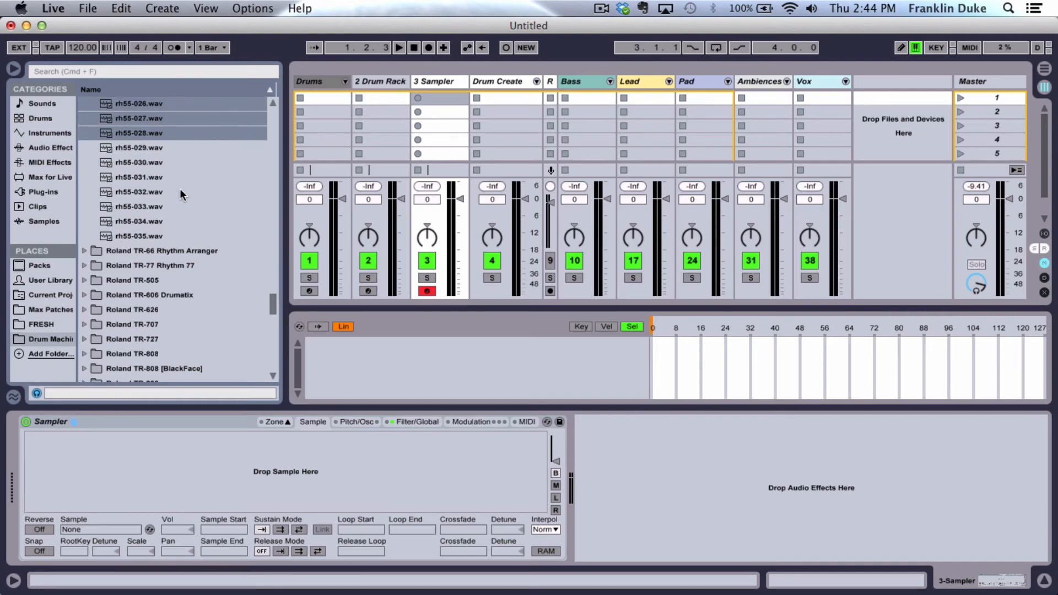
left_click(146, 306)
scroll(147, 298, "down", 12)
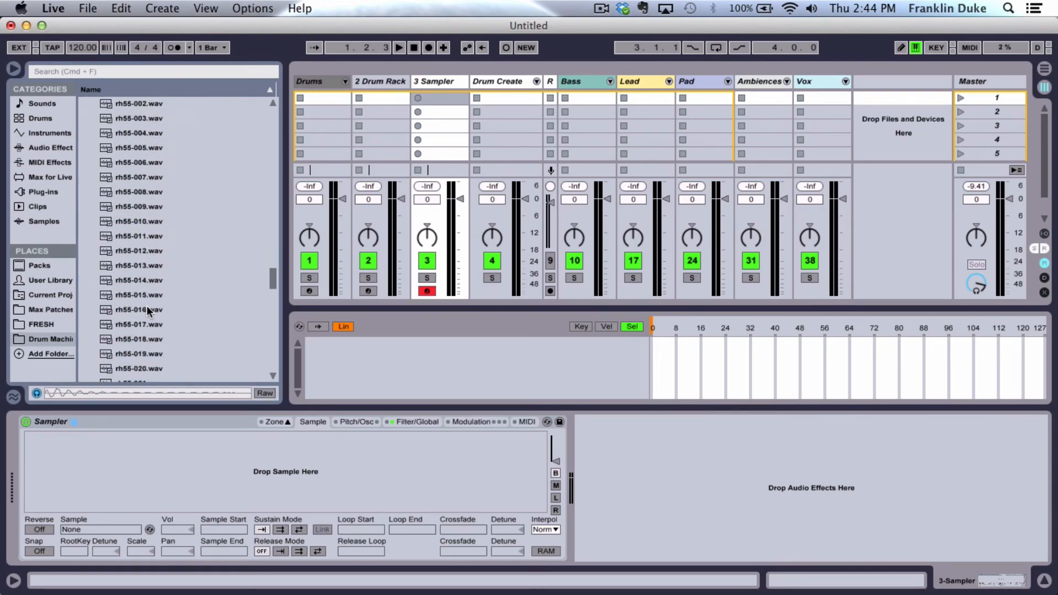
left_click(142, 265, "shift")
left_click(180, 177, "shift")
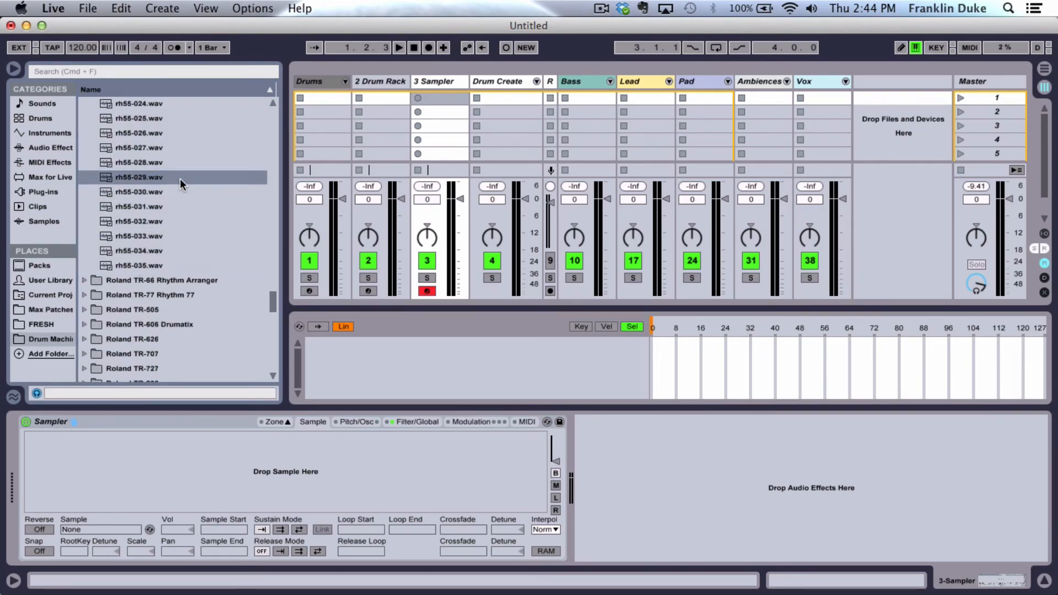
left_click(153, 191)
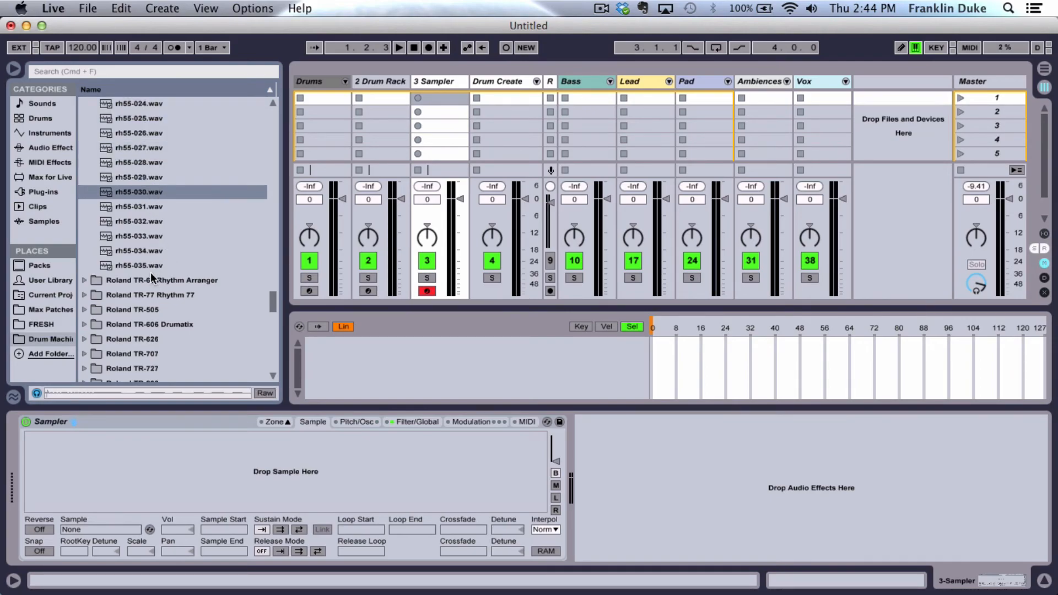
left_click(147, 265, "shift")
Select samples rh55-001.wav through rh55-035.wav and load them all into the empty Sampler on track 3.
scroll(148, 251, "up", 8)
left_click(135, 133)
scroll(142, 206, "down", 9)
left_click(142, 206, "shift")
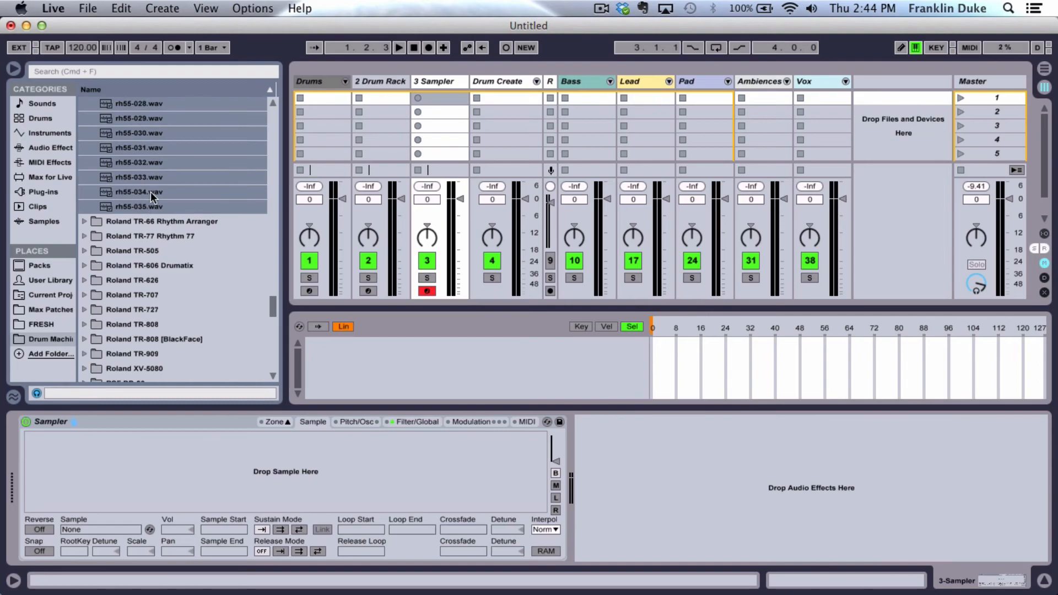
left_click(155, 191, "shift")
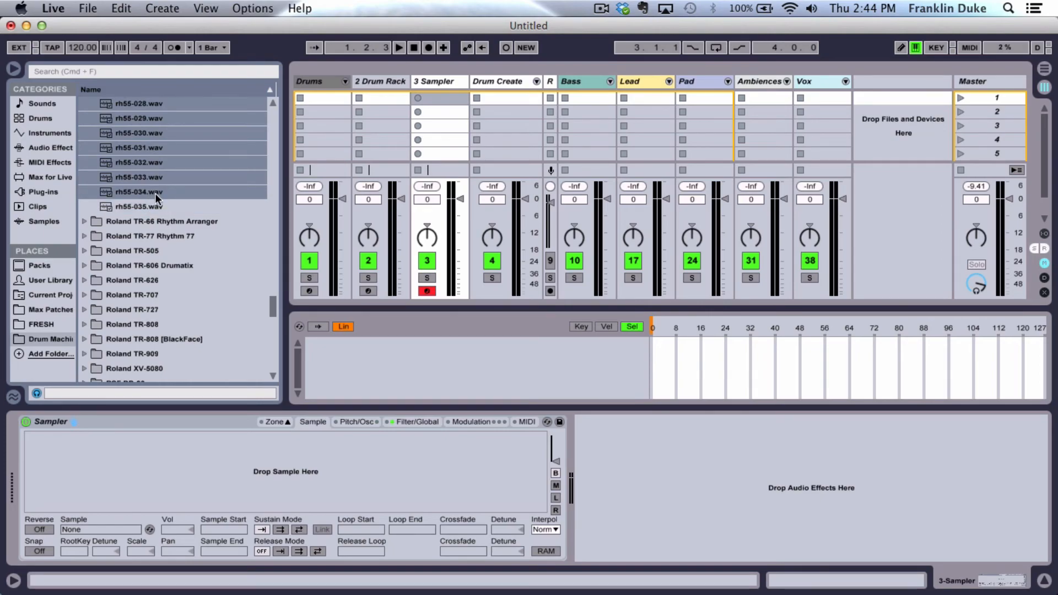
left_click(155, 207, "shift")
left_click_drag(157, 188, 204, 483)
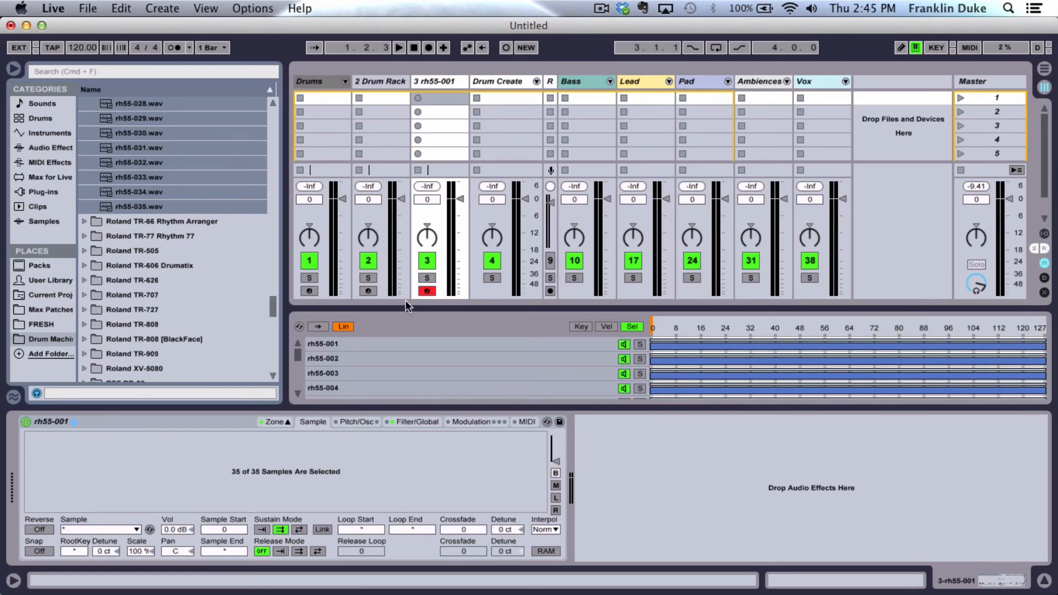
Shorten the selector zones of all rh55 samples and distribute them equally across the 0 to 127 range.
left_click(688, 333)
left_click_drag(688, 335, 653, 334)
right_click(675, 326)
left_click(702, 333)
Examine the staggered selector zones from rh55-001 to rh55-035, then bring up the rh55-002 sample.
scroll(772, 348, "down", 10)
scroll(1015, 368, "up", 6)
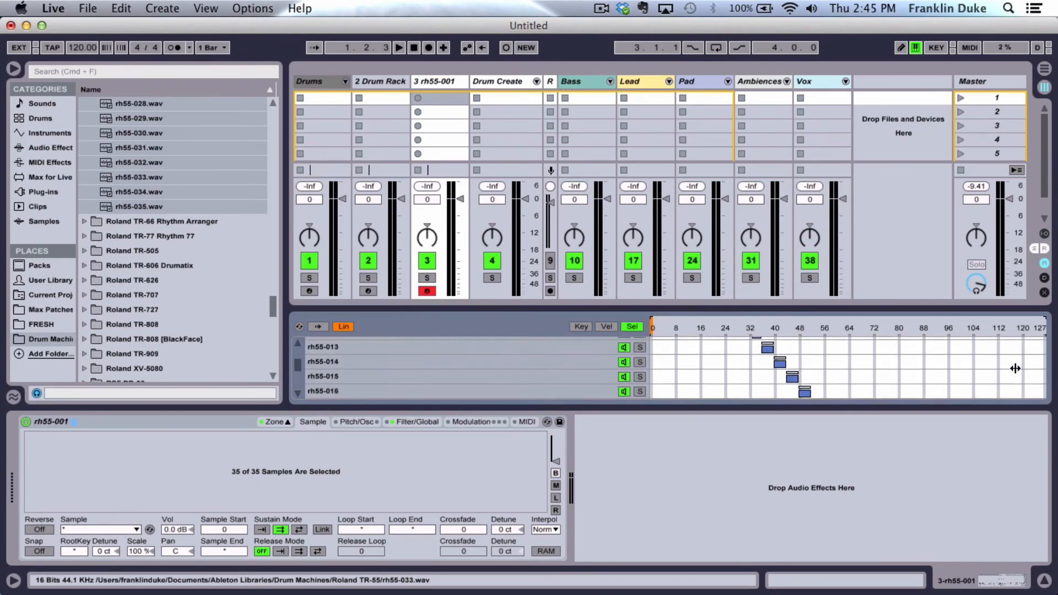
scroll(1015, 368, "up", 5)
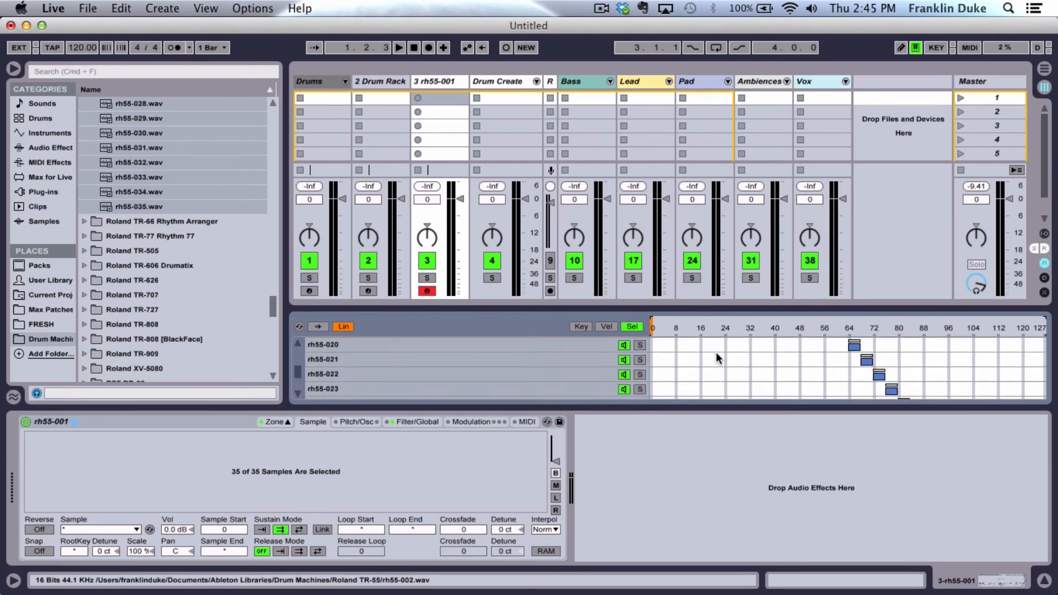
scroll(716, 352, "down", 10)
scroll(979, 380, "up", 10)
scroll(978, 375, "down", 10)
scroll(978, 375, "up", 10)
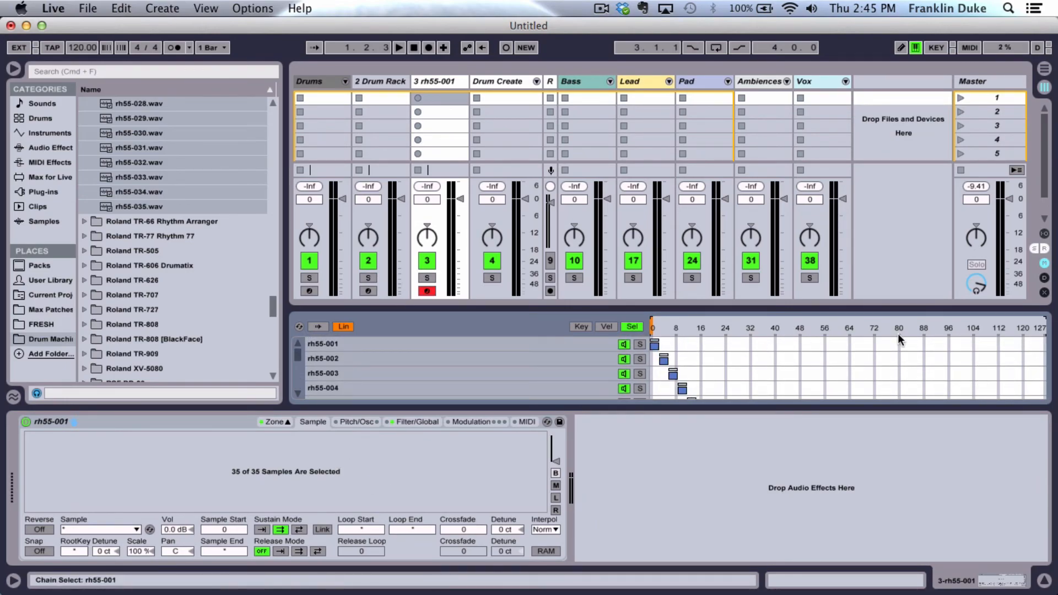
scroll(893, 353, "down", 10)
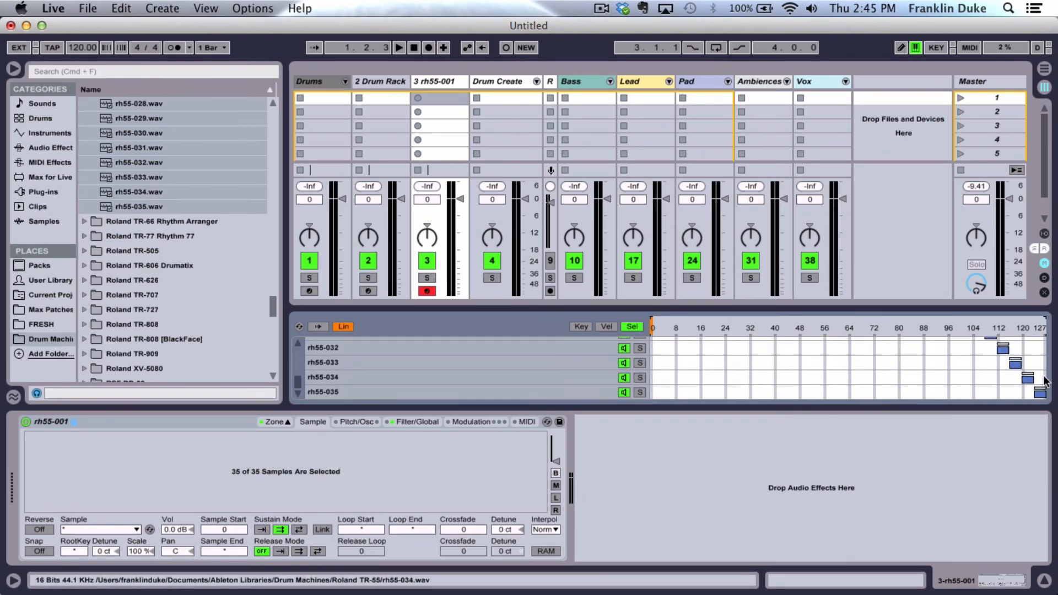
scroll(981, 372, "up", 10)
scroll(915, 368, "down", 10)
scroll(893, 374, "up", 10)
scroll(892, 373, "down", 10)
scroll(892, 373, "up", 10)
scroll(891, 369, "down", 10)
scroll(892, 370, "up", 10)
scroll(892, 370, "down", 10)
scroll(928, 355, "up", 15)
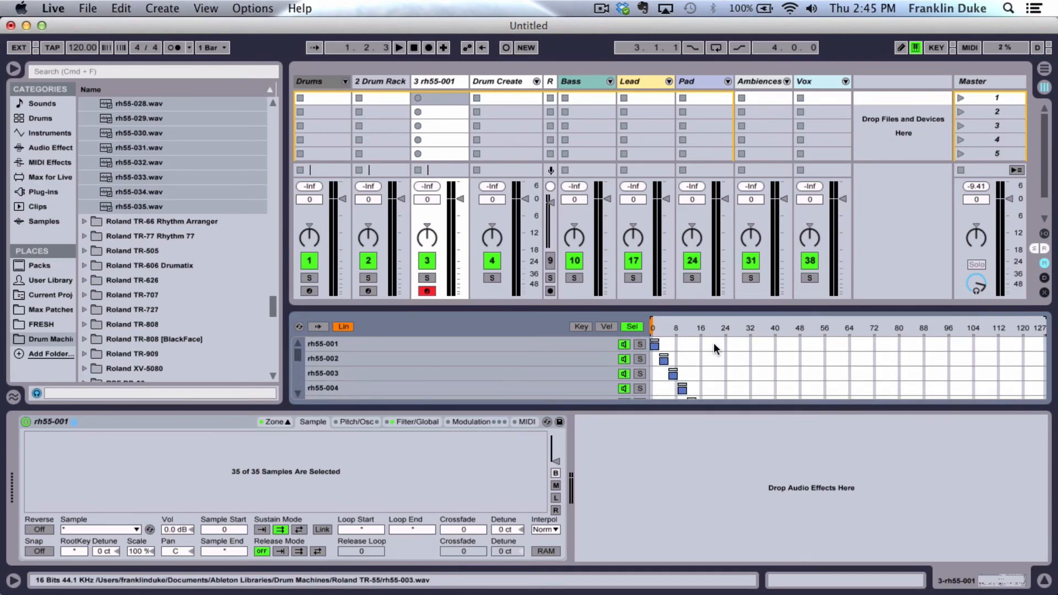
left_click(521, 358)
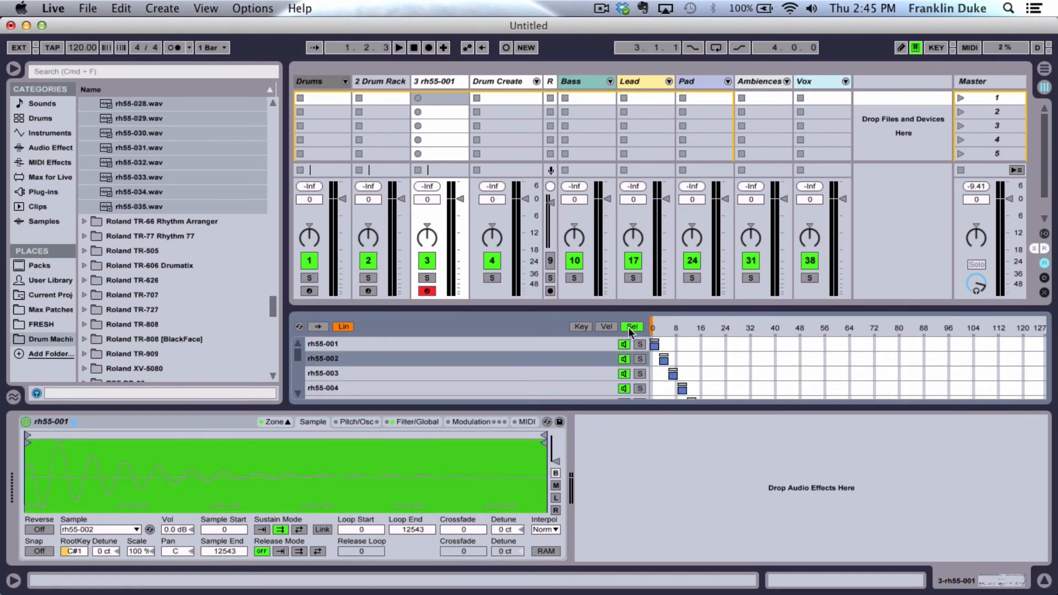
Group the Sampler on track 3 into an Instrument Rack and work with its macro controls shown.
left_click(101, 422)
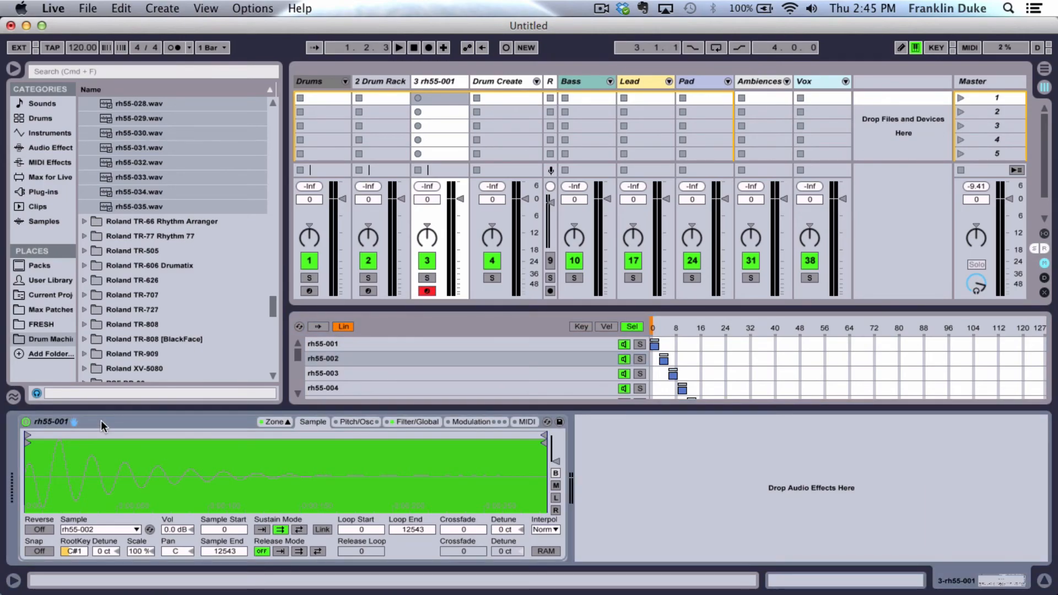
key("super+g")
left_click(25, 437)
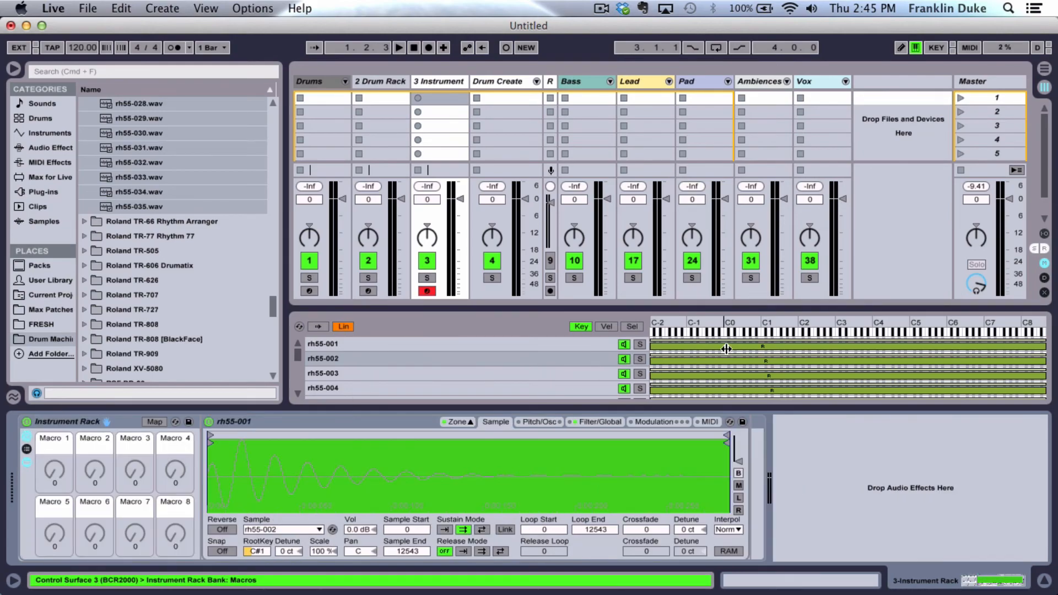
Map the Sampler's sample selector to Macro 1 of the Instrument Rack and try the mapped knob.
left_click(633, 326)
right_click(666, 323)
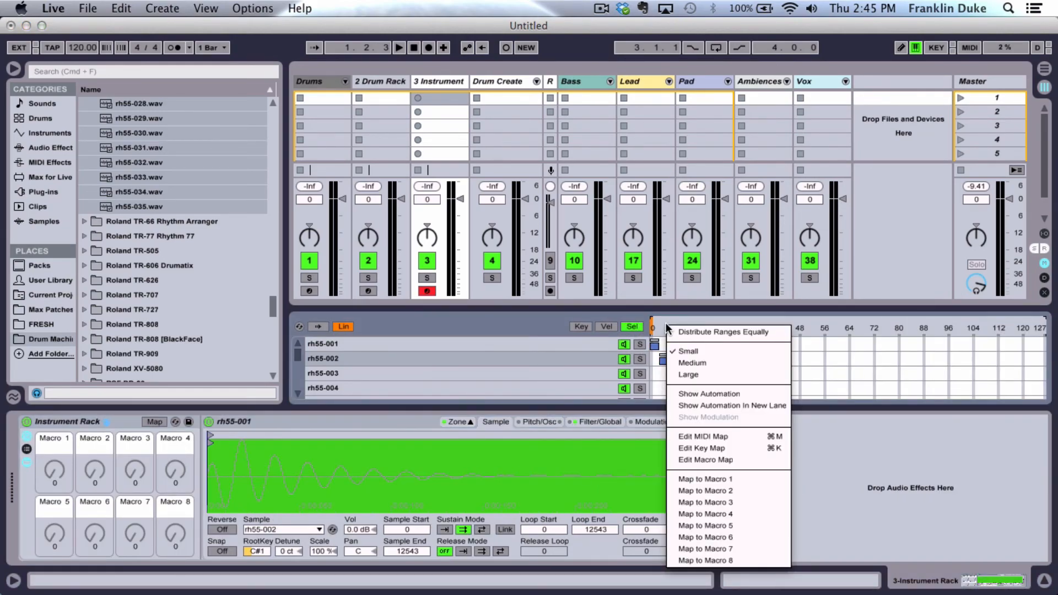
left_click(695, 330)
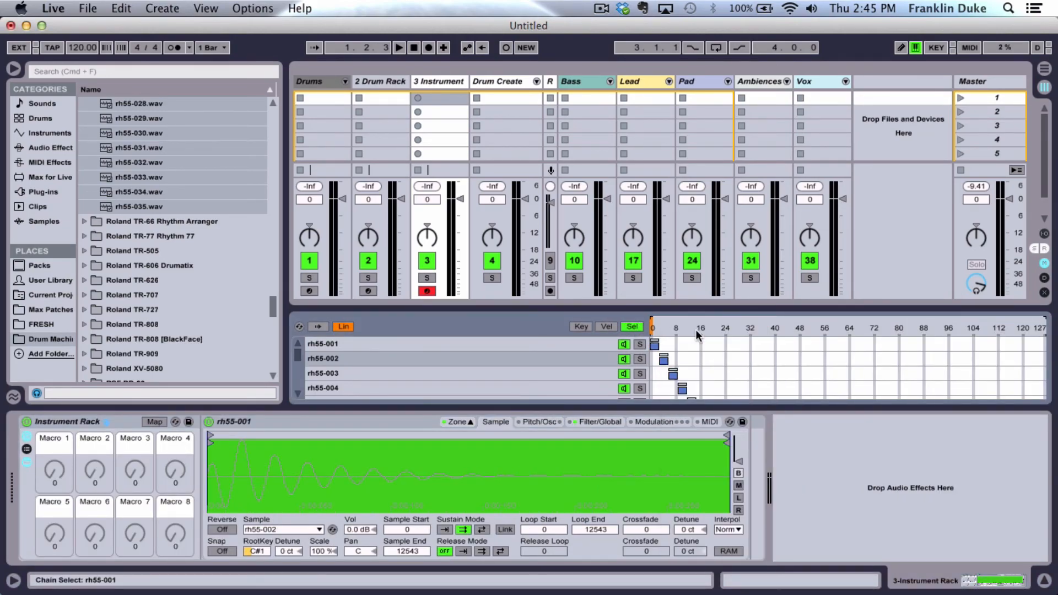
right_click(661, 325)
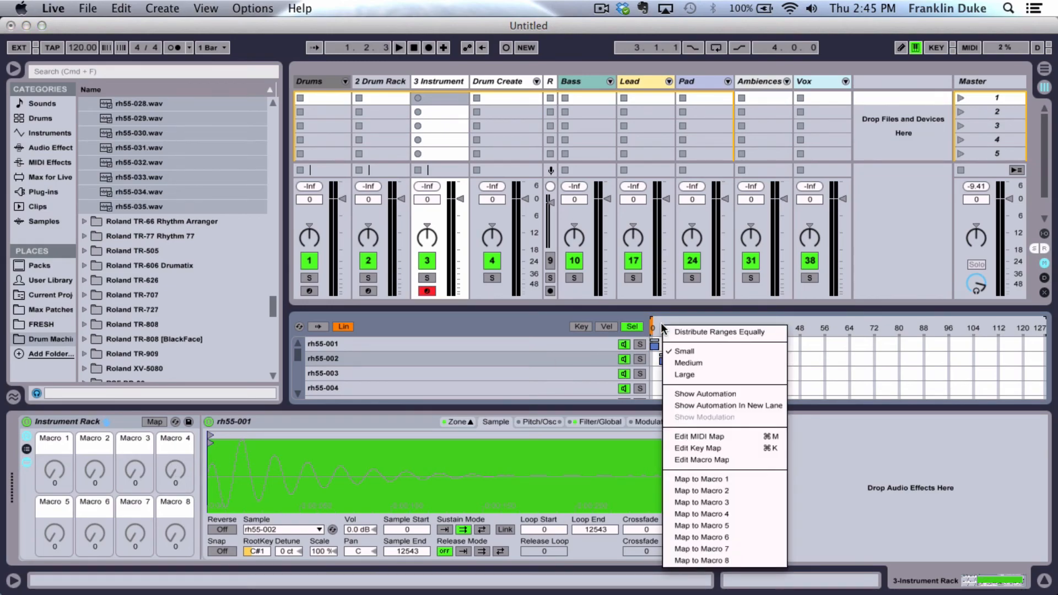
left_click(699, 479)
mouse_move(53, 465)
left_mouse_down()
mouse_move(53, 436)
mouse_move(55, 489)
mouse_move(55, 432)
mouse_move(55, 487)
mouse_move(49, 479)
left_mouse_up()
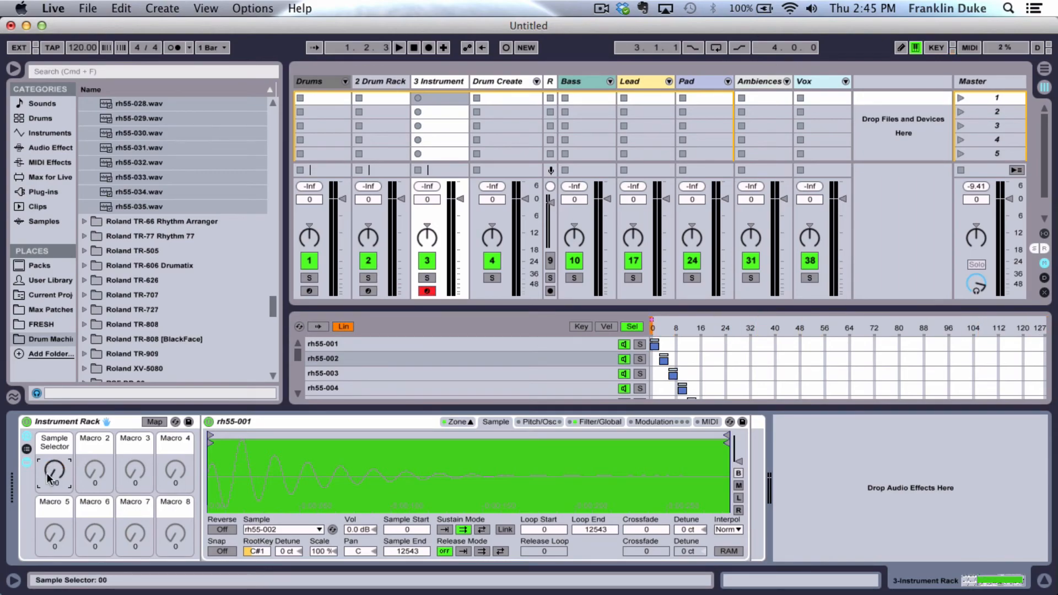
Sweep the Sample Selector macro up through the samples and back down to 0.
key("Up")
key("Up")
key("Up")
key("Up")
key("Up")
key("Up")
key("Up")
key("Up")
key("Up")
key("Up")
key("Up")
key("Up")
key("Up")
key("Up")
key("Up")
key("Up")
key("Up")
key("Up")
key("Up")
key("Up")
key("Up")
key("Up")
key("Up")
key("Up")
key("Up")
key("Up")
key("Up")
key("Up")
key("Up")
key("Up")
key("Up")
key("Up")
key("Down")
key("Down")
key("Down")
key("Down")
key("Down")
key("Down")
key("Down")
key("Down")
key("Down")
key("Down")
key("Down")
key("Down")
key("Down")
key("Down")
key("Down")
key("Down")
key("Down")
key("Down")
key("Down")
key("Down")
key("Down")
key("Down")
key("Down")
key("Down")
key("Down")
key("Down")
key("Down")
Open the 128s folder among the Instrument Rack presets in the User Library.
left_click(44, 279)
left_click(87, 192)
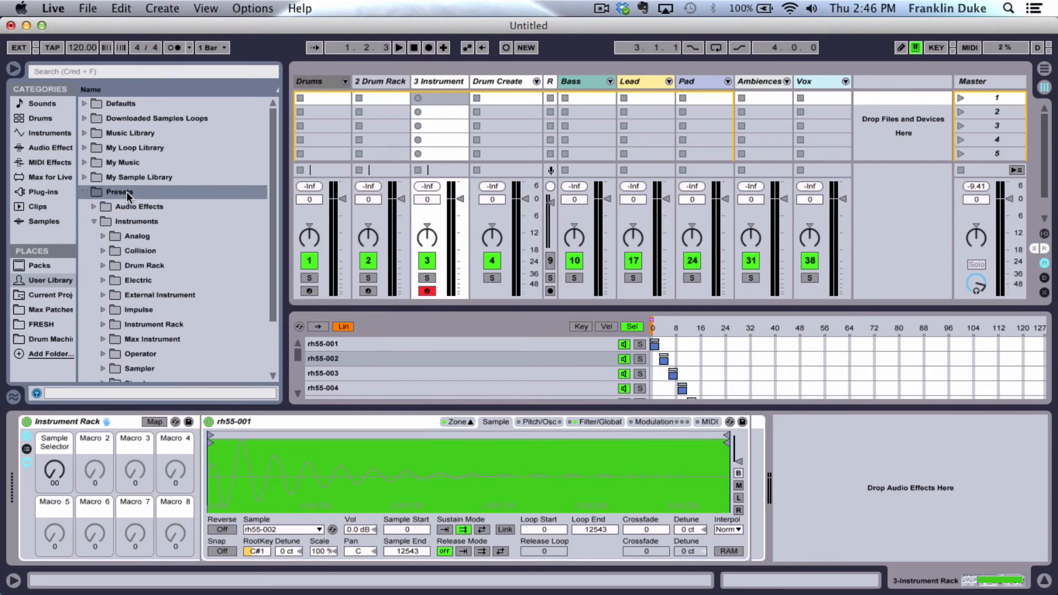
left_click(105, 266)
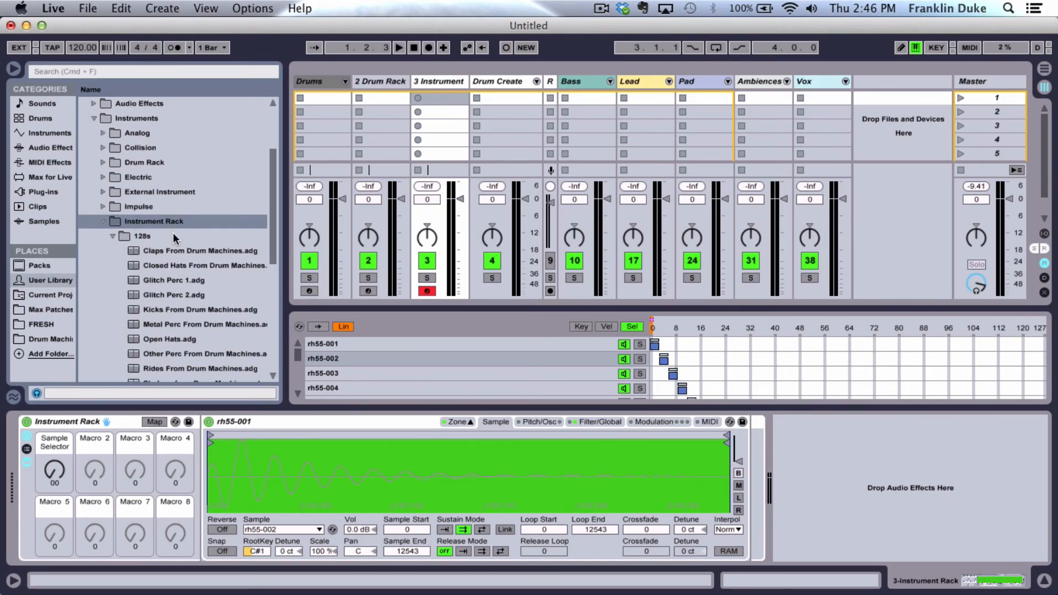
left_click(115, 234)
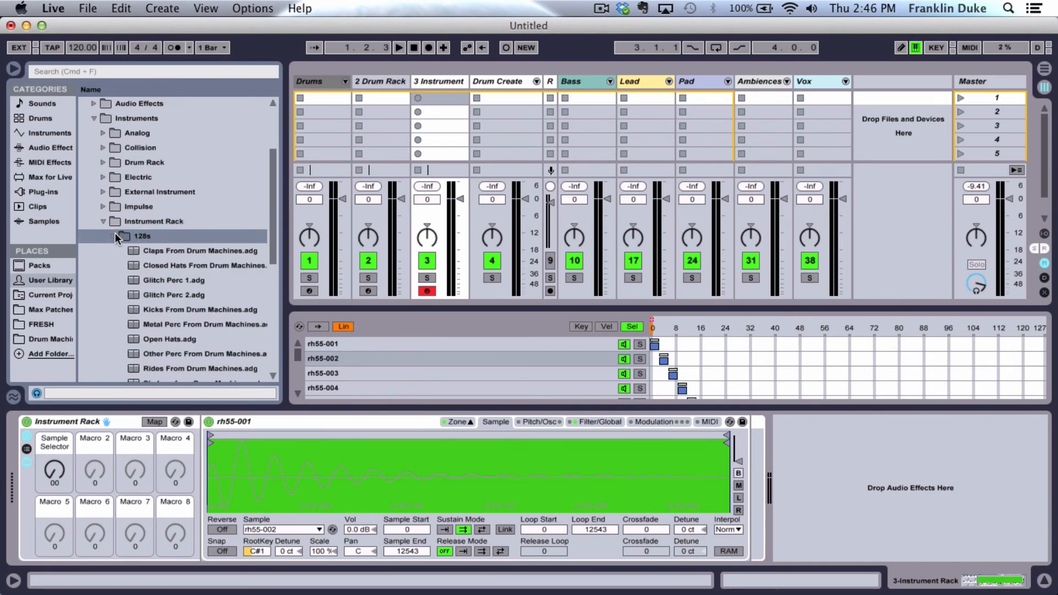
Delete the Instrument Rack along with track 3, and select the 2 Drum Rack track.
left_click(101, 423)
key("Delete")
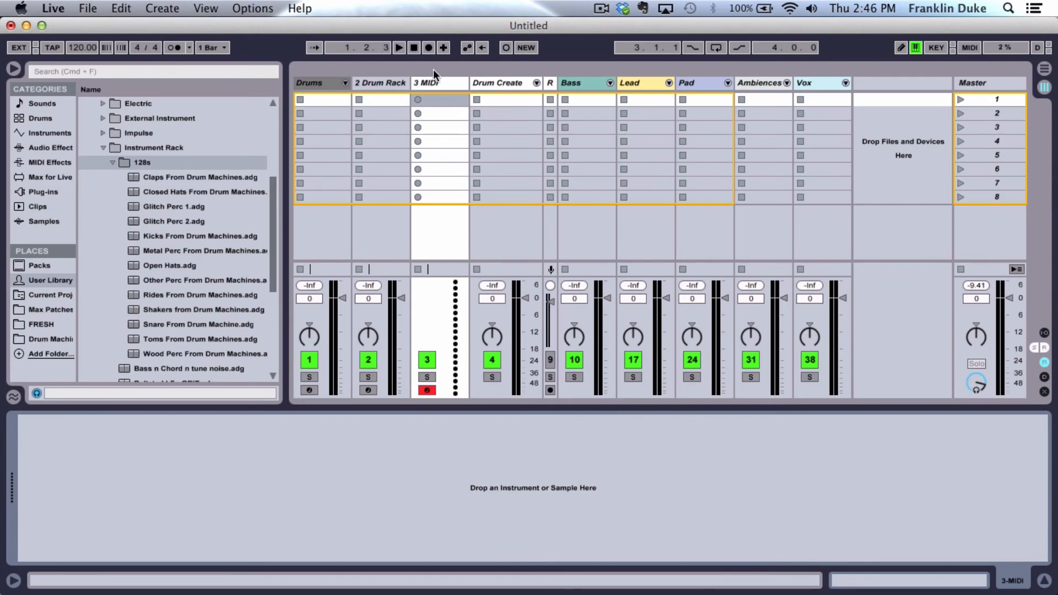
key("Delete")
left_click(380, 82)
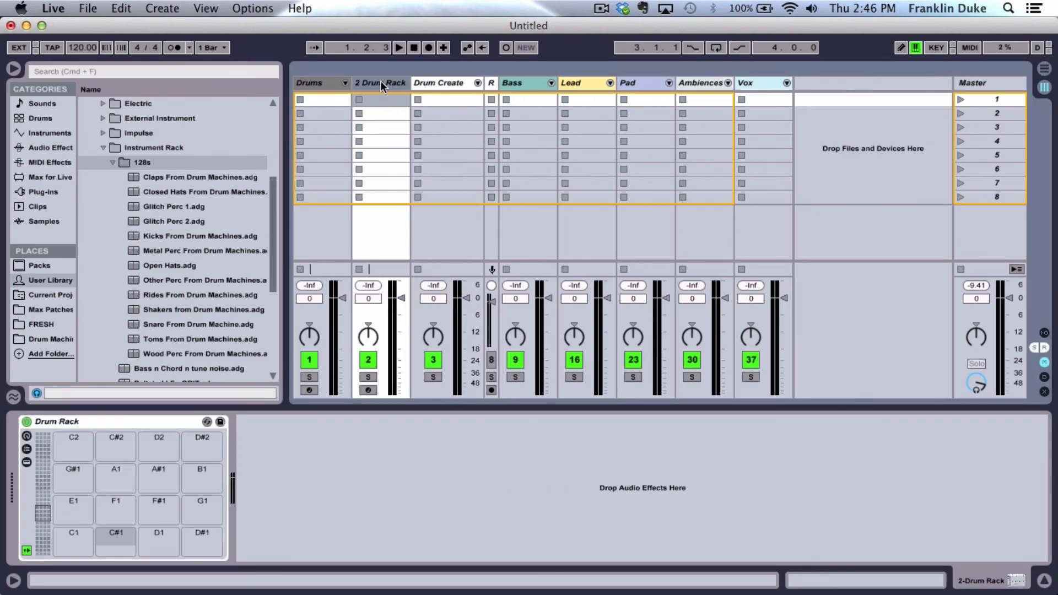
Unfold the Drums track to examine its chains and return buses, then fold it again.
scroll(209, 209, "down", 1)
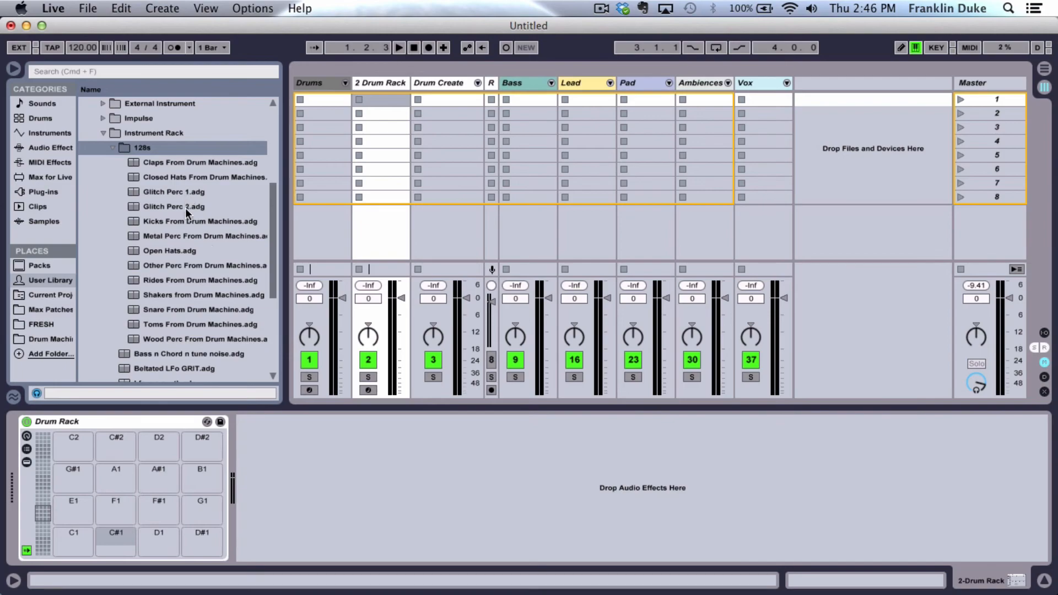
scroll(198, 271, "down", 1)
left_click(313, 82)
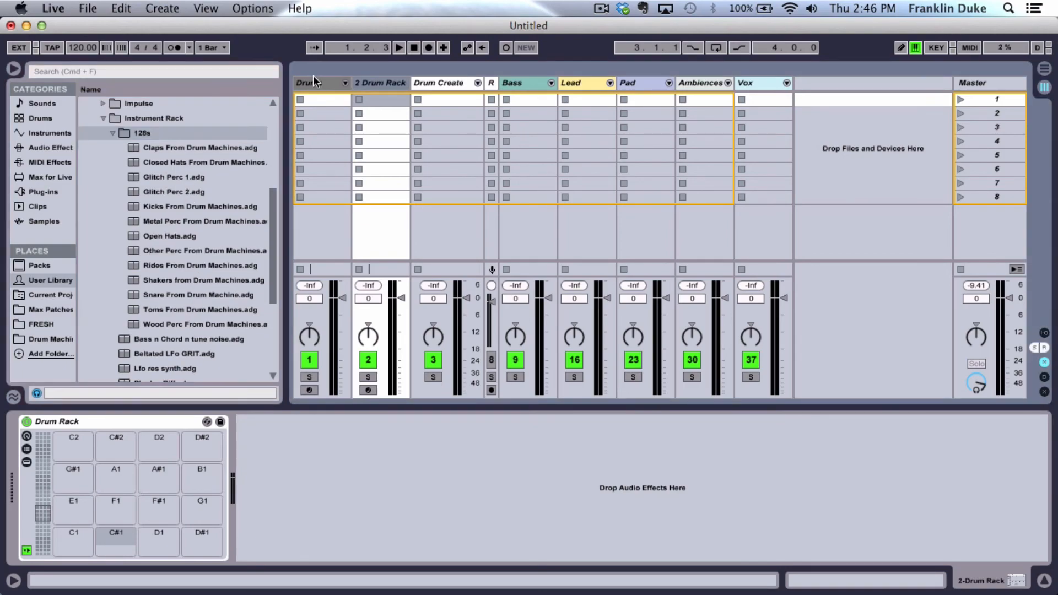
left_click(345, 83)
scroll(386, 99, "left", 5)
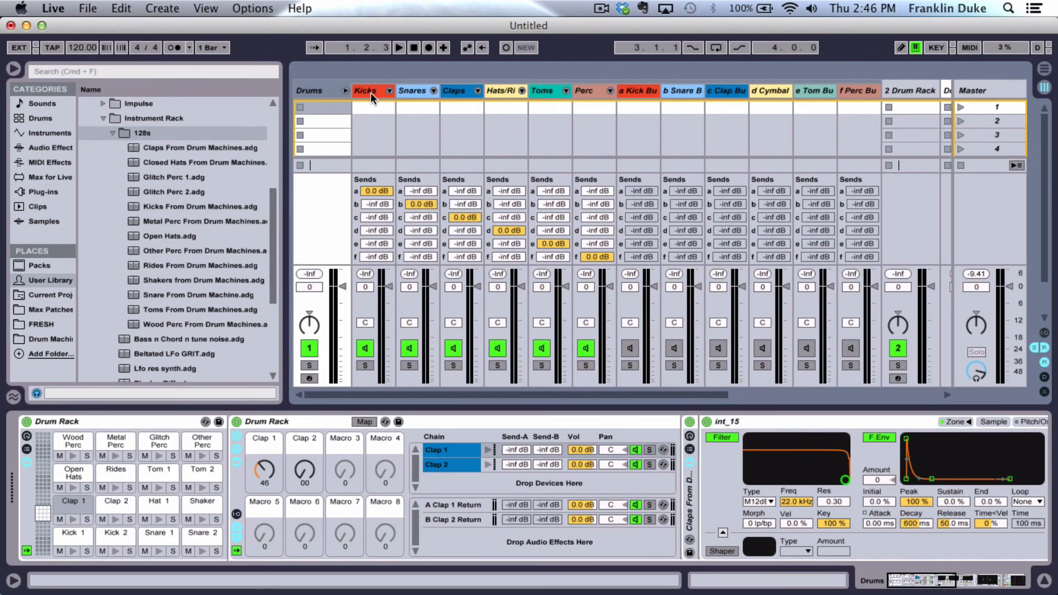
left_click(346, 91)
Load Kicks From Drum Machines.adg onto pads C1 and C#1 of the 2 Drum Rack track.
left_click(392, 84)
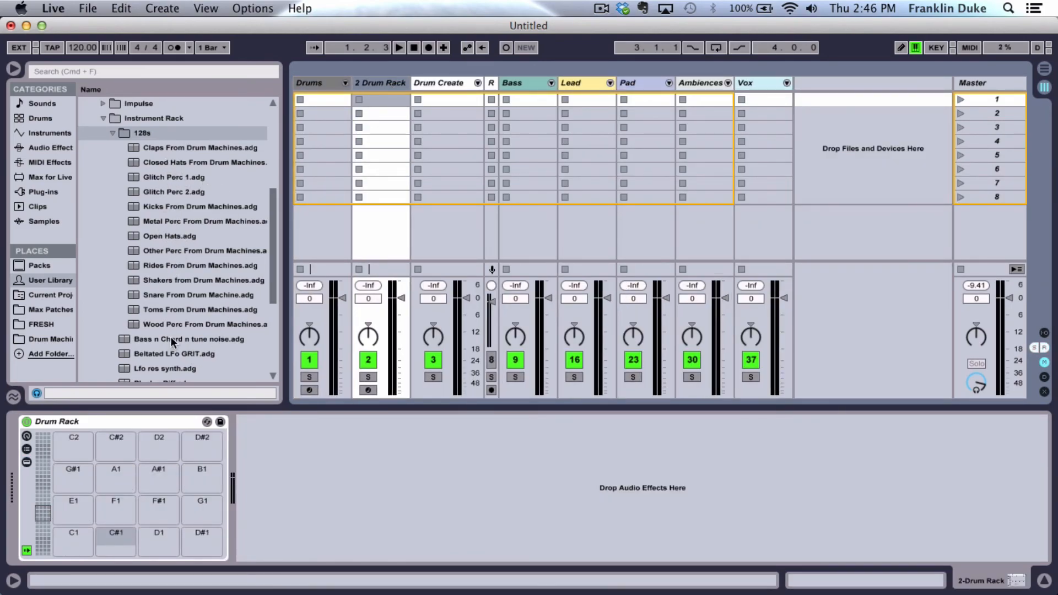
left_click_drag(166, 208, 73, 543)
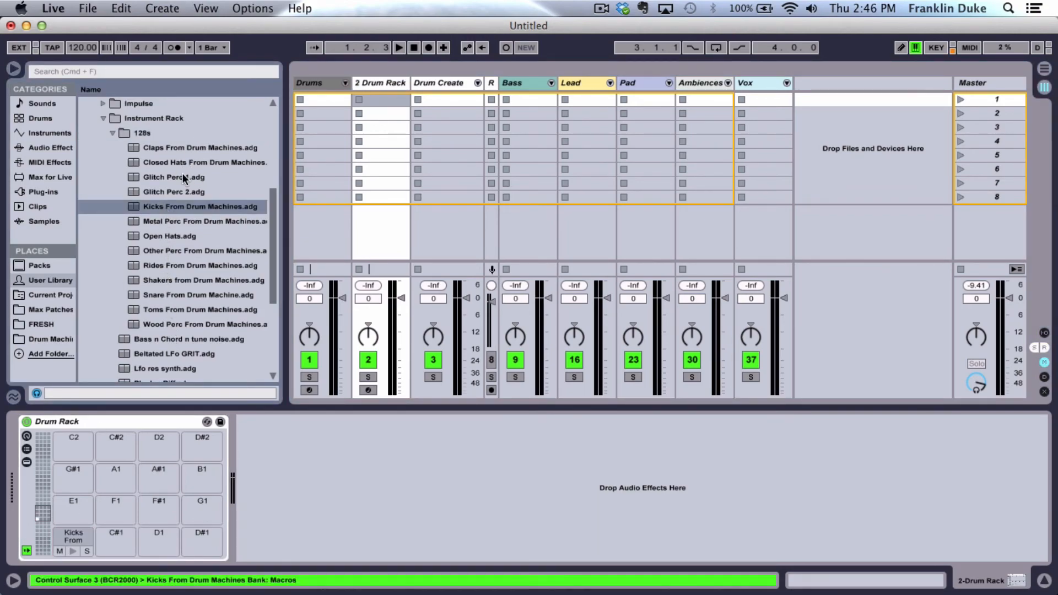
left_click(112, 535)
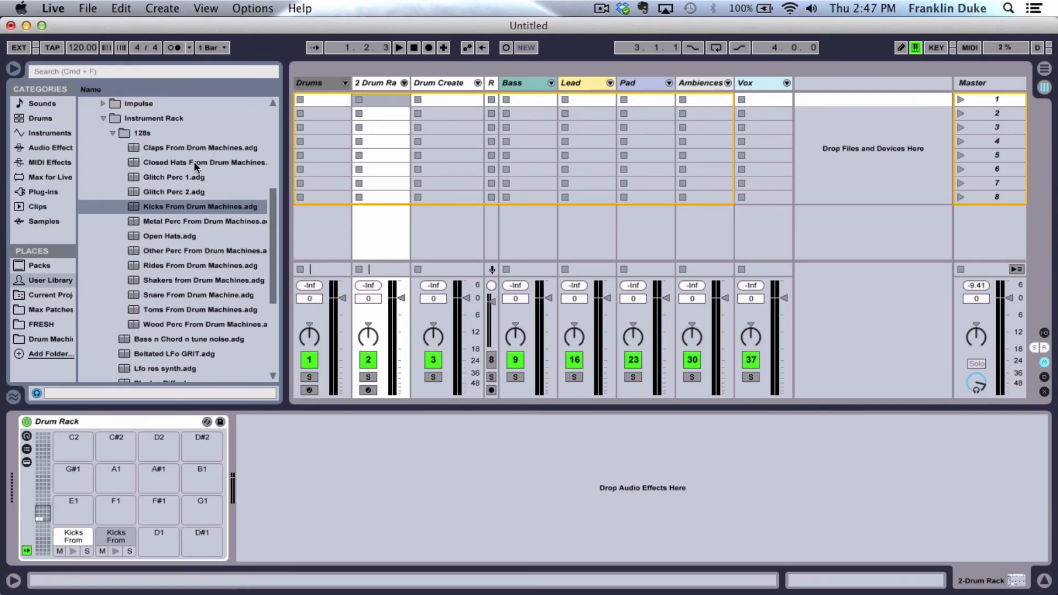
Load Claps From Drum Machines.adg onto pads D1 and D#1.
scroll(194, 165, "down", 1)
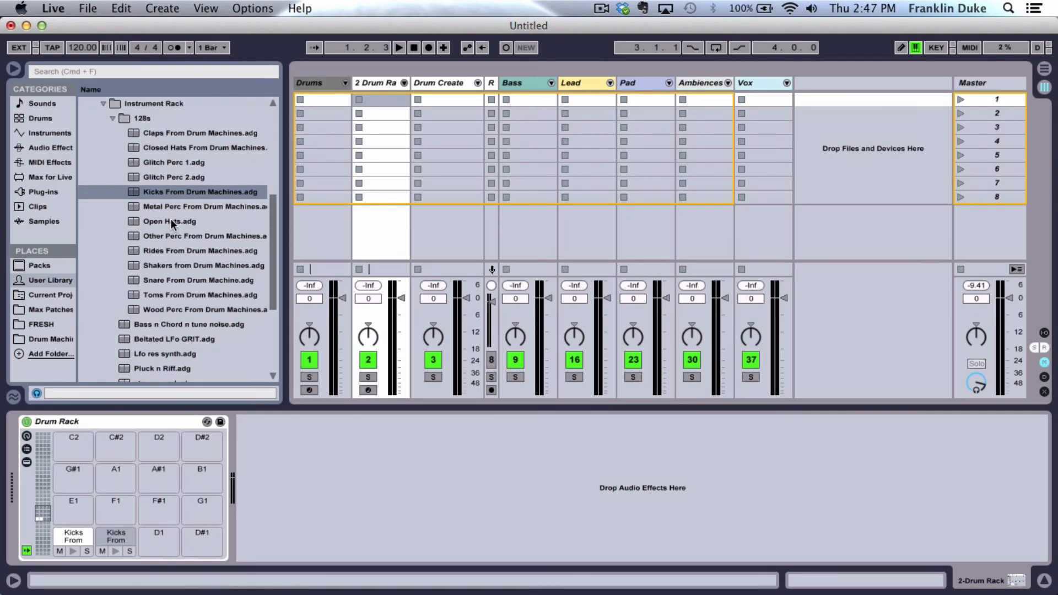
left_click_drag(176, 130, 159, 540)
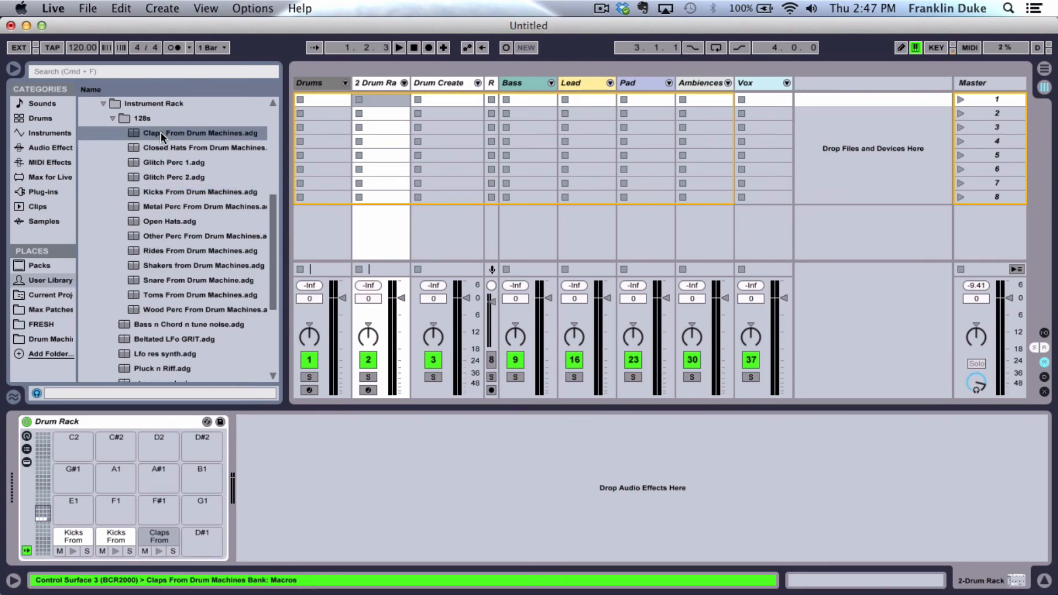
left_click(206, 546)
double_click(172, 134)
Load the Closed Hats, Open Hats, Rides and Shakers presets onto pads E1, F1, F#1 and G1 respectively.
left_click_drag(185, 148, 67, 510)
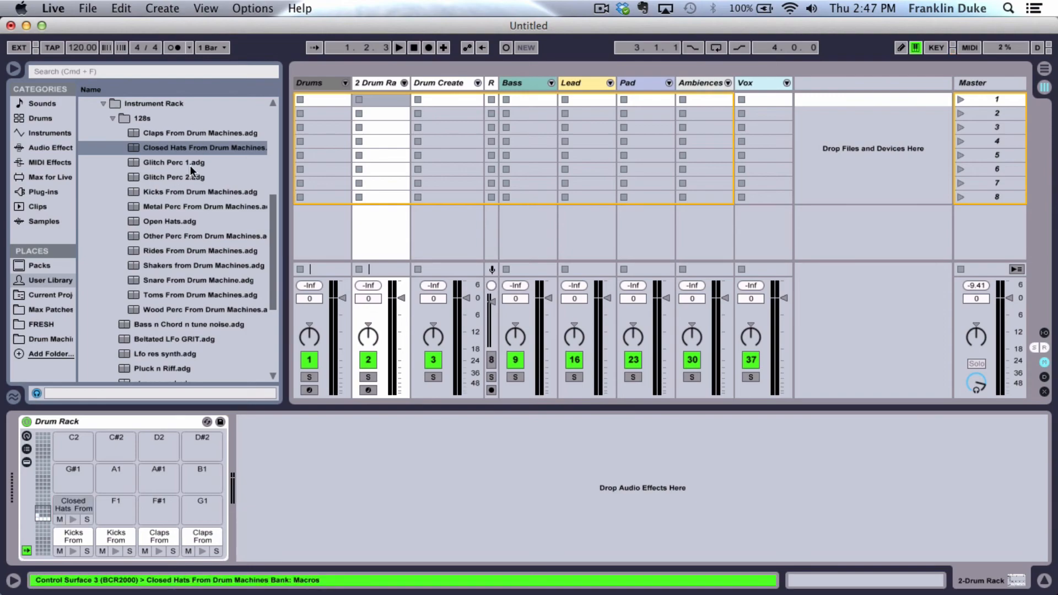
left_click_drag(182, 219, 114, 510)
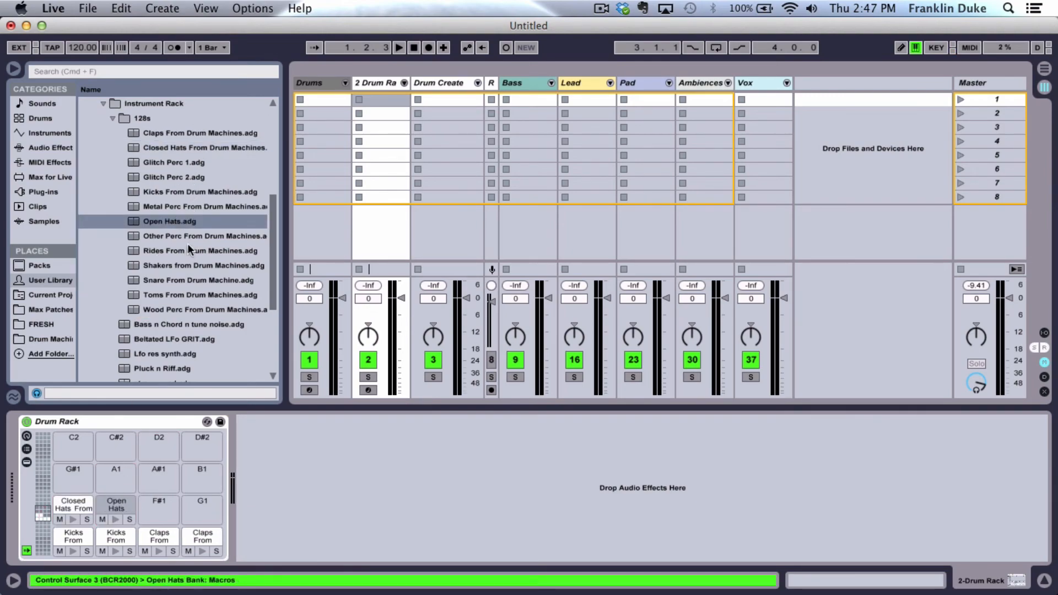
left_click_drag(181, 252, 159, 512)
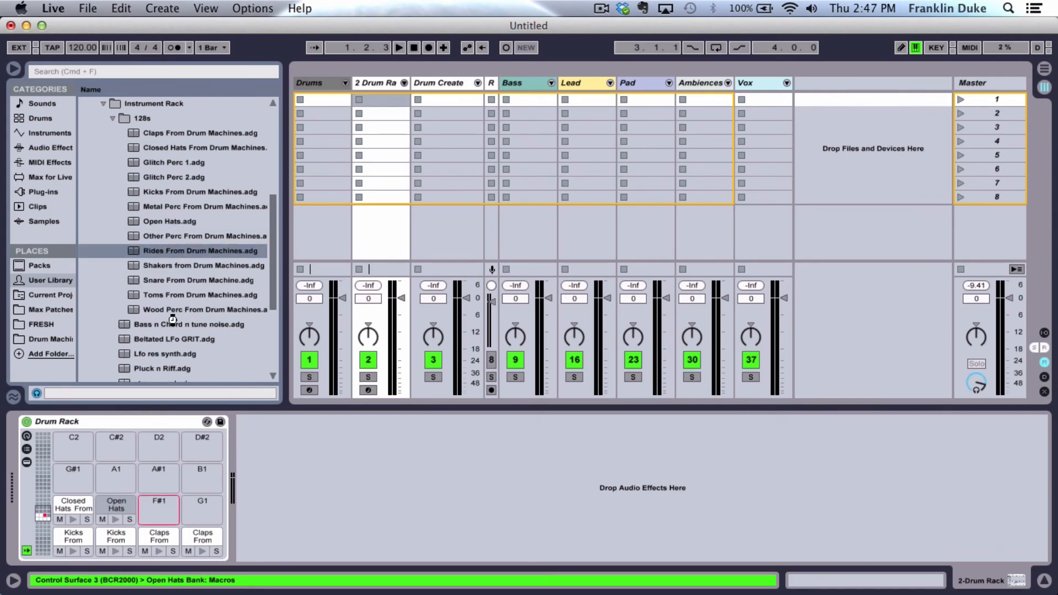
left_click_drag(181, 266, 203, 510)
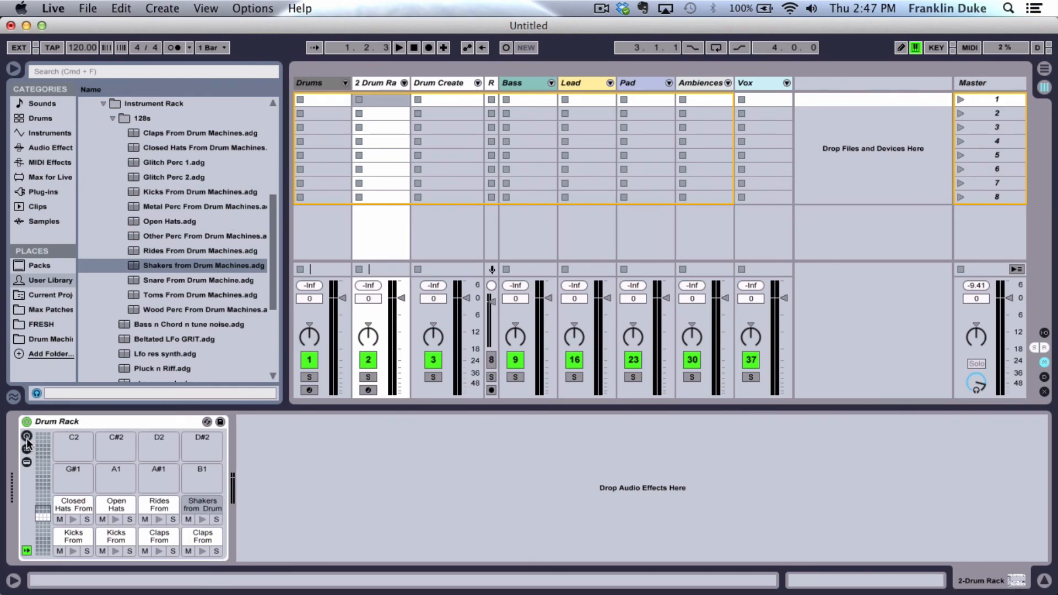
Select the kicks rack on pad C1 and set the Sustain Mode of all its samples to no loop.
left_click(73, 536)
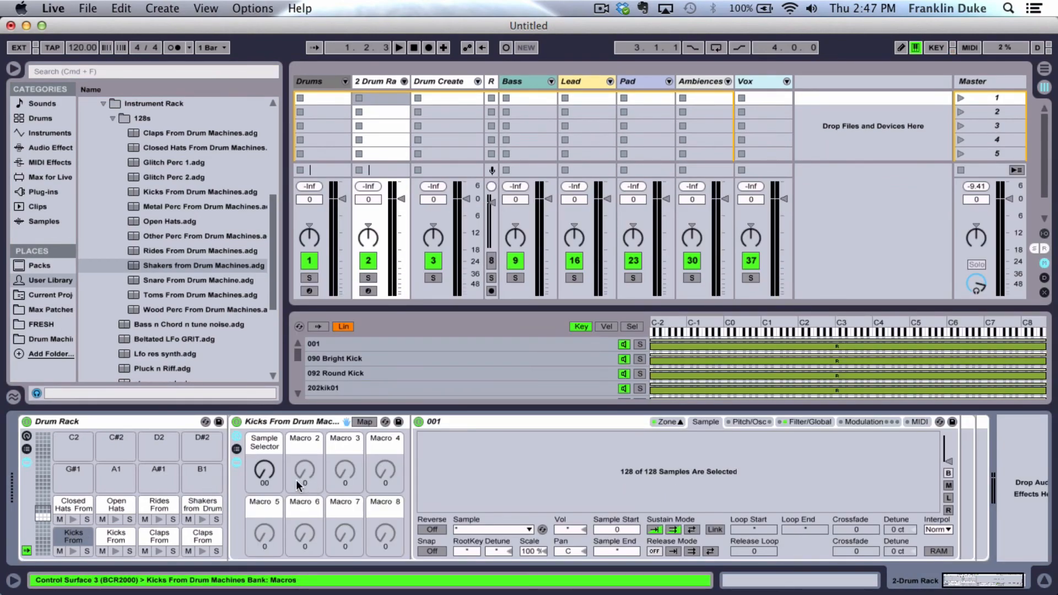
left_click(269, 467)
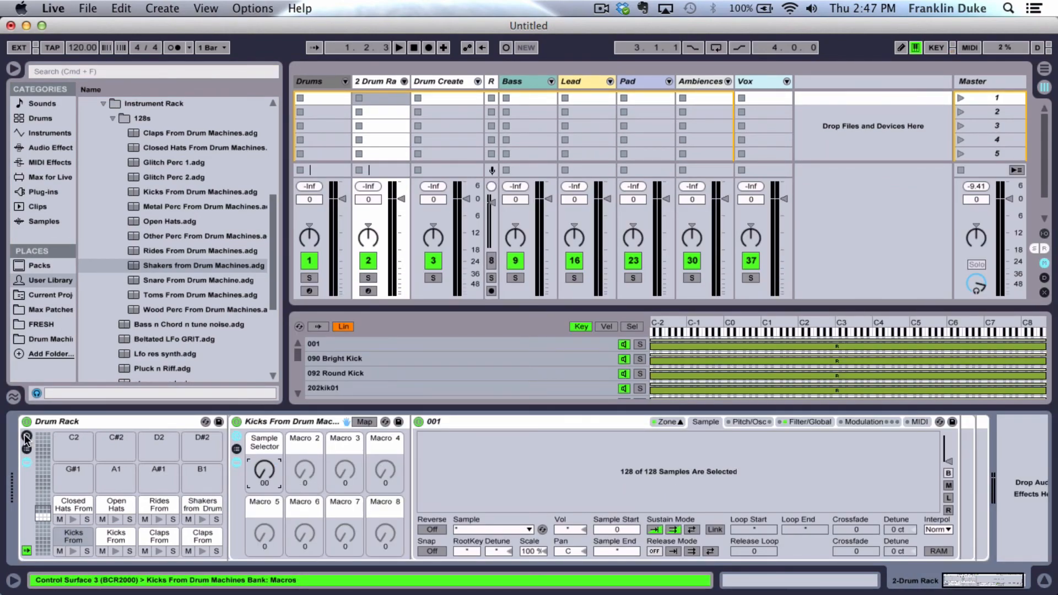
left_click(25, 436)
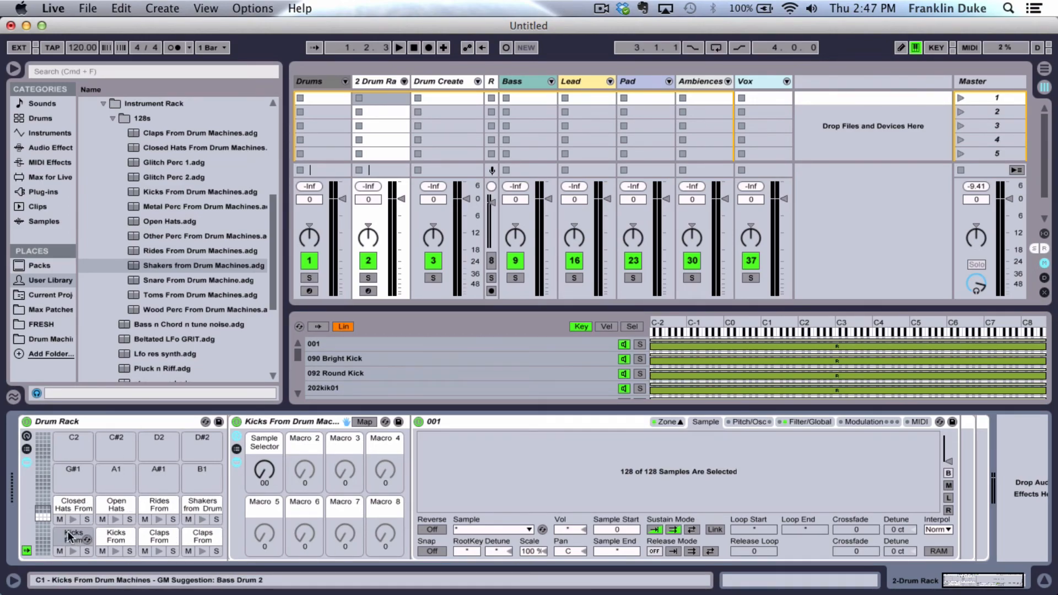
left_click(656, 529)
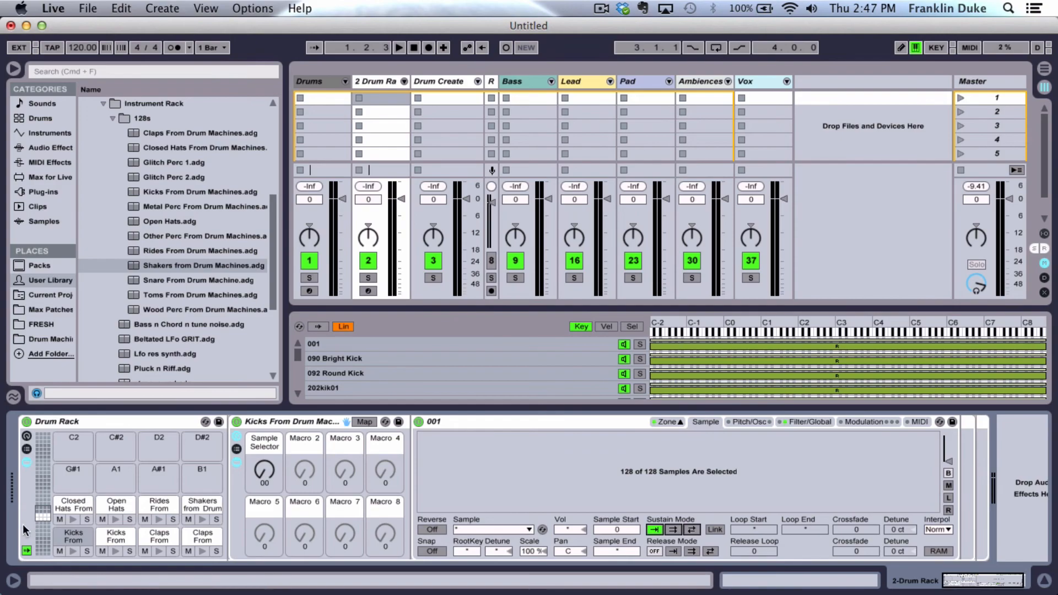
Show the macro controls of the Drum Rack.
left_click(27, 437)
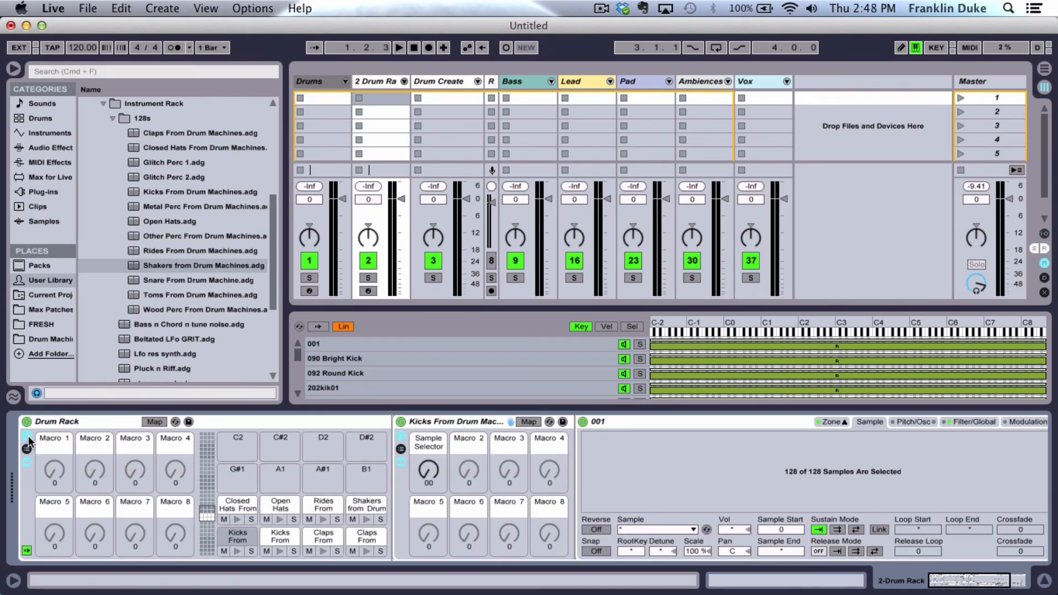
left_click(27, 437)
left_click(27, 438)
Try mapping the kicks rack's Sample Selector to Macro 1 of the Drum Rack, then remove that mapping.
right_click(426, 470)
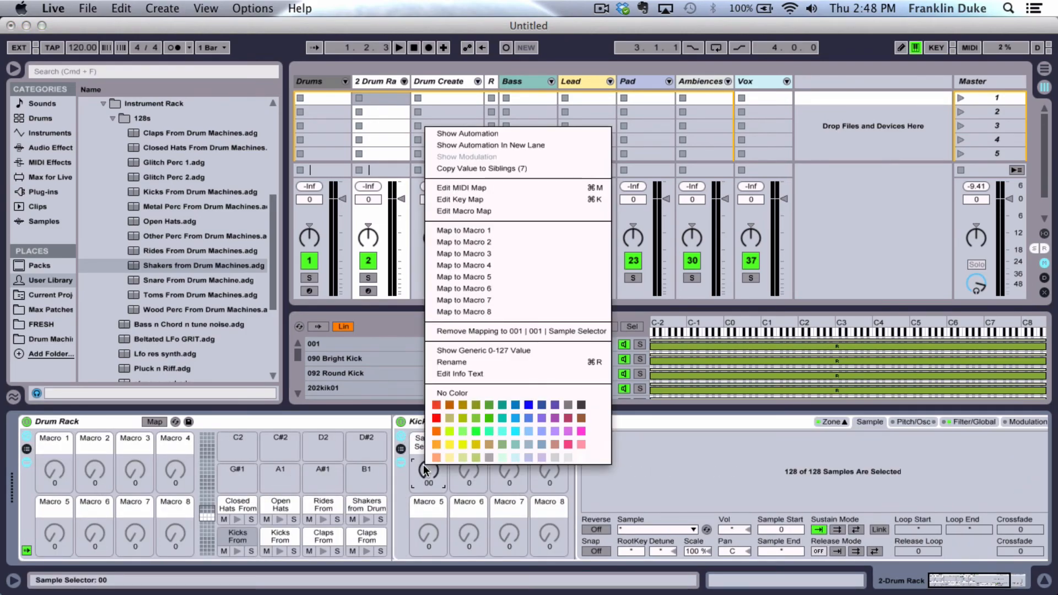
left_click(462, 227)
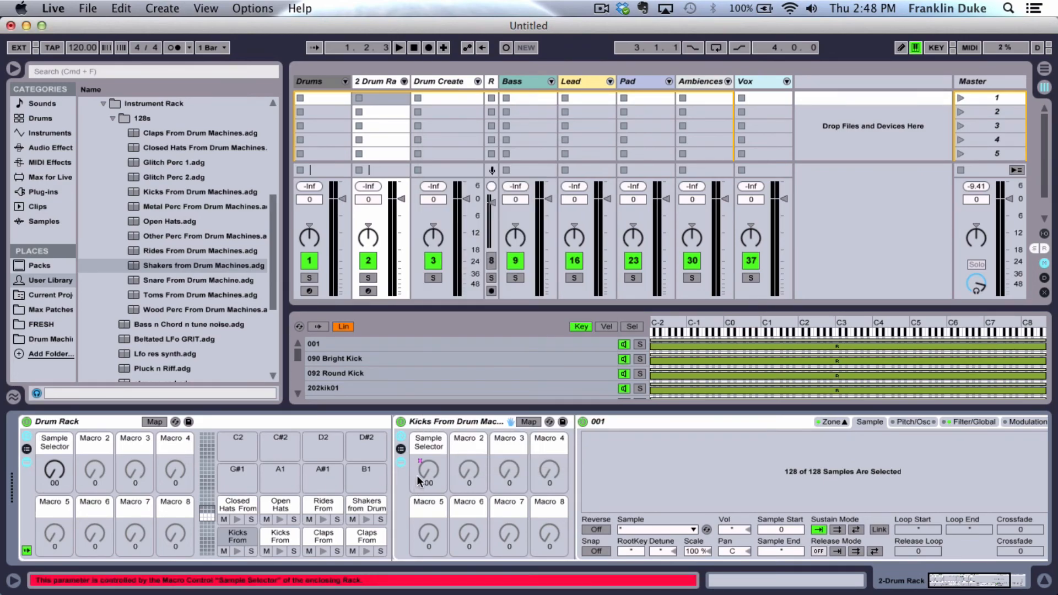
right_click(433, 468)
left_click(473, 247)
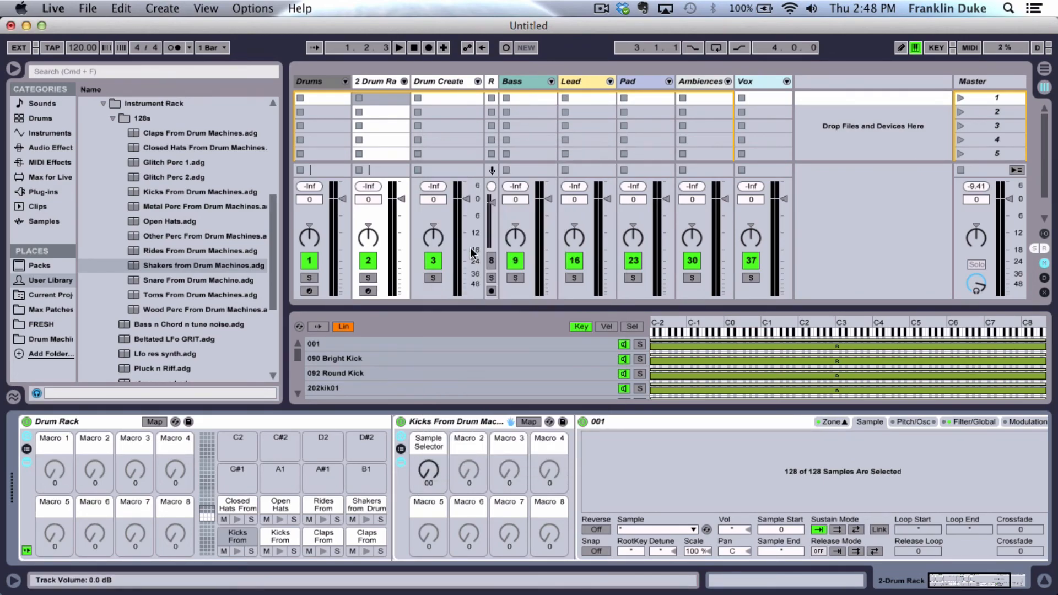
Show the Drum Rack's chain list and unfold its chains in the mixer.
left_click(28, 451)
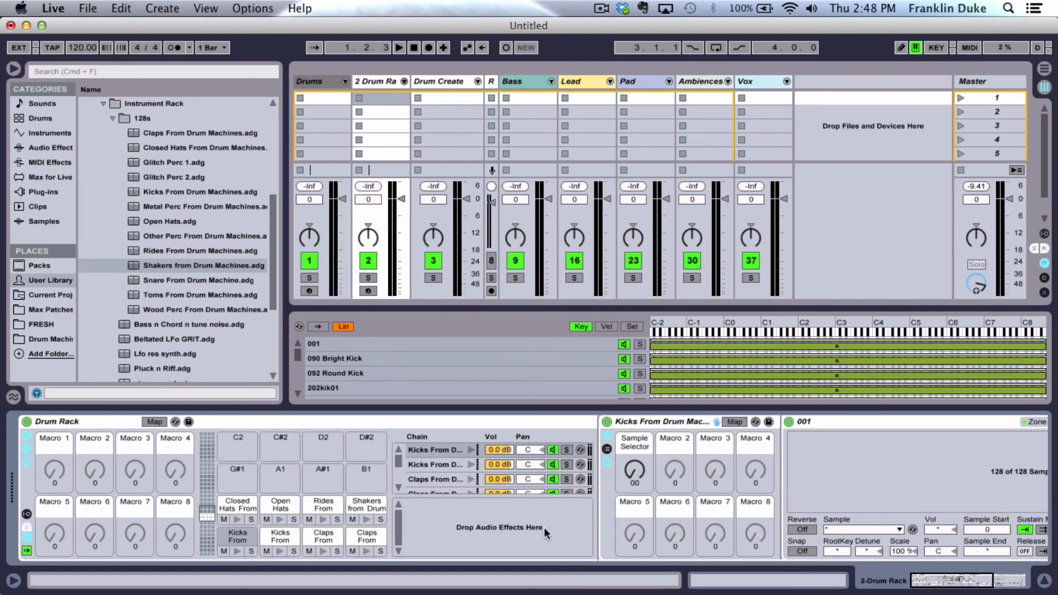
scroll(551, 518, "right", 3)
scroll(356, 450, "left", 3)
left_click(404, 81)
Select the two Kicks From Drum Machines chains and group them into a nested Drum Rack.
left_click(431, 80)
left_click(474, 81)
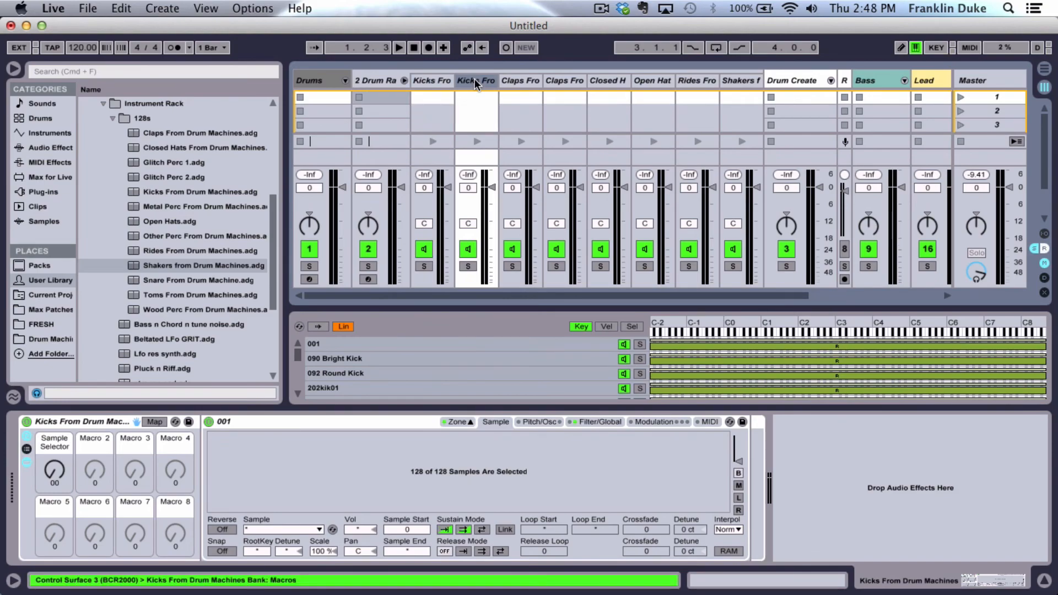
left_click(438, 79)
left_click(472, 81)
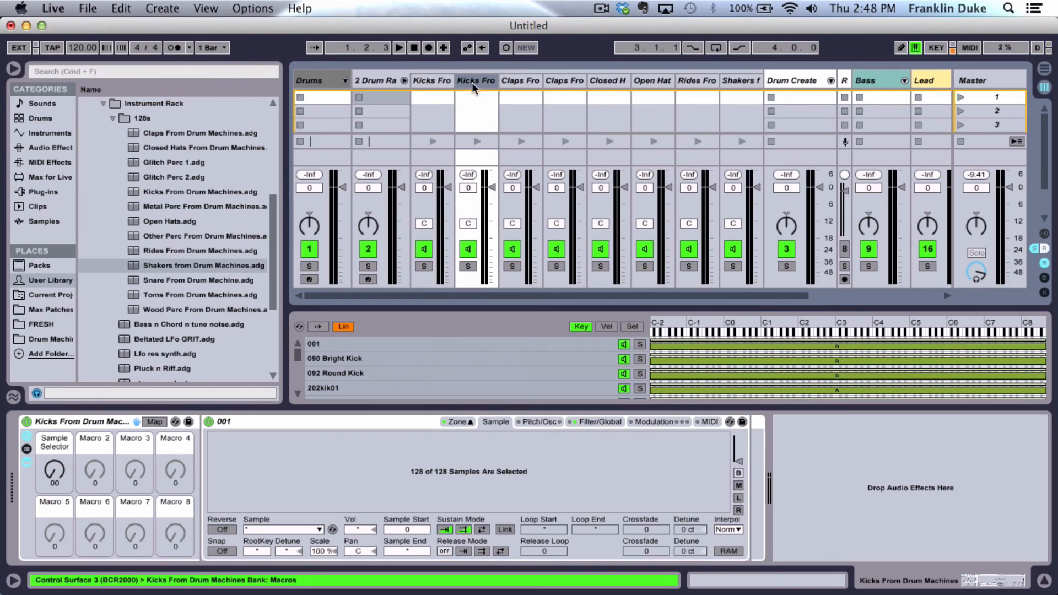
left_click(424, 81)
key("super+g")
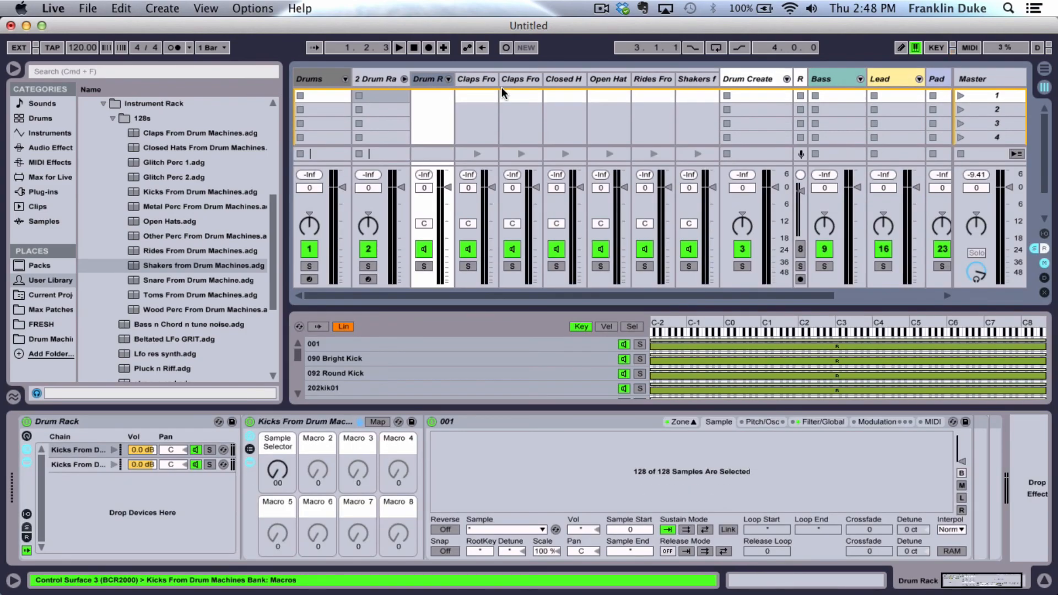
Group the two Claps chains into a nested Drum Rack, and the Closed Hats, Open Hats, Rides and Shakers chains into another.
left_click(483, 80)
key("super+g")
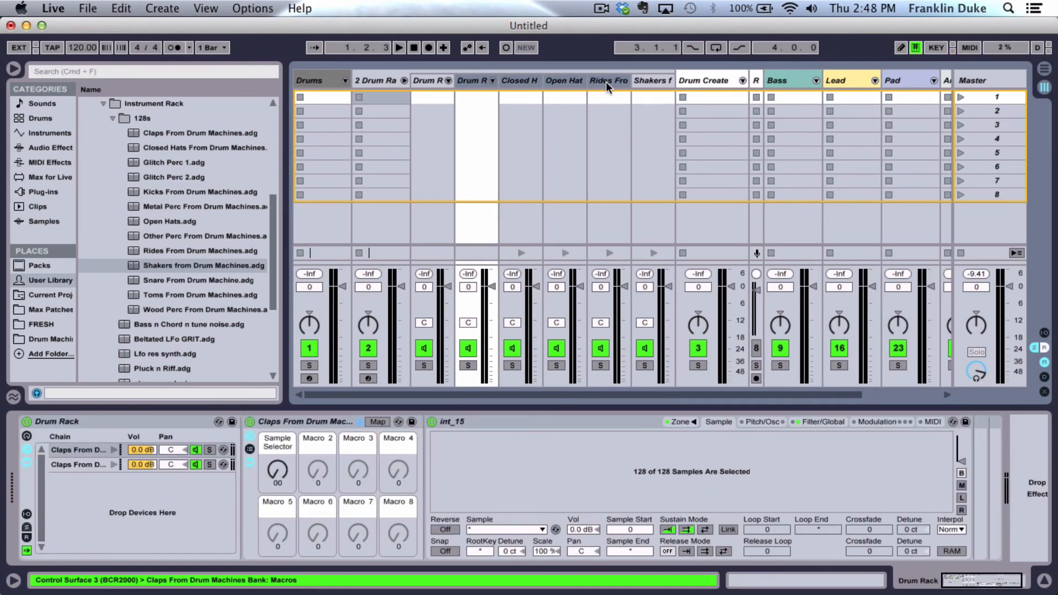
left_click(482, 84)
key("super+d")
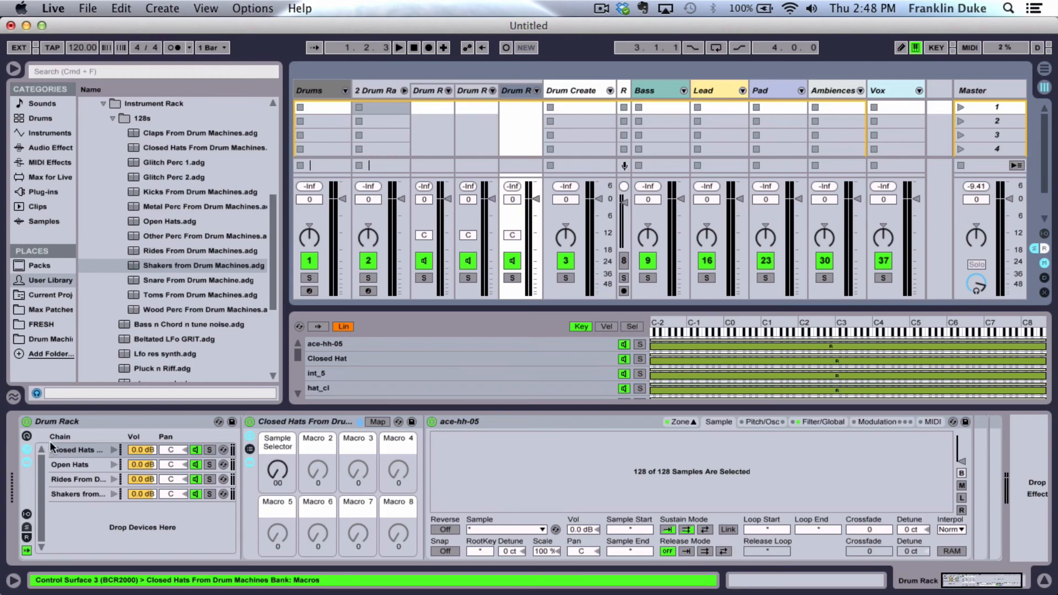
Hide the outer Drum Rack's macro controls and show the return chain section of the nested hats and cymbals rack.
left_click(375, 91)
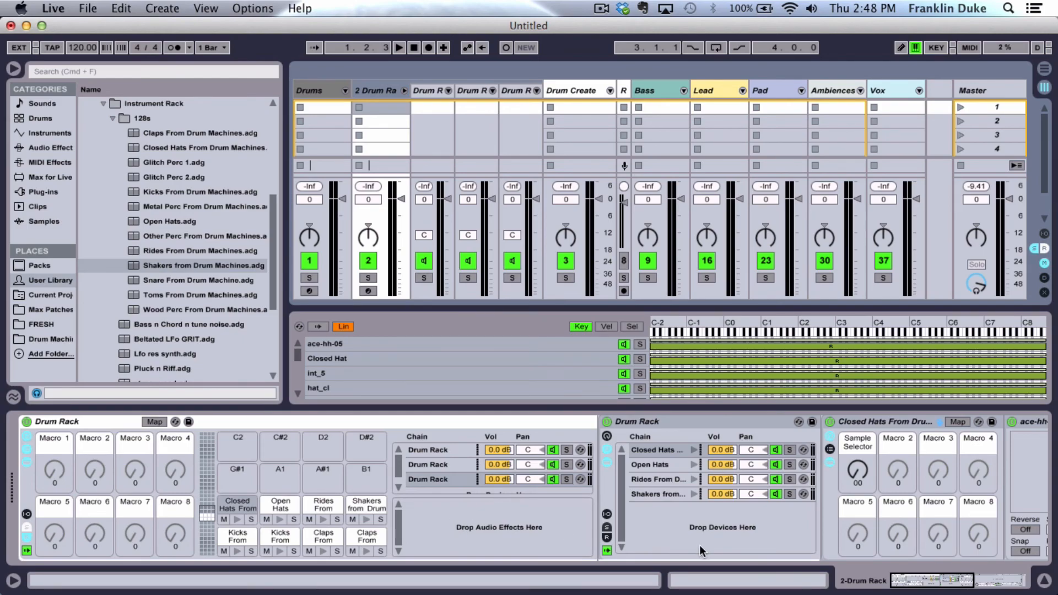
scroll(713, 509, "right", 10)
scroll(713, 510, "left", 10)
left_click(25, 436)
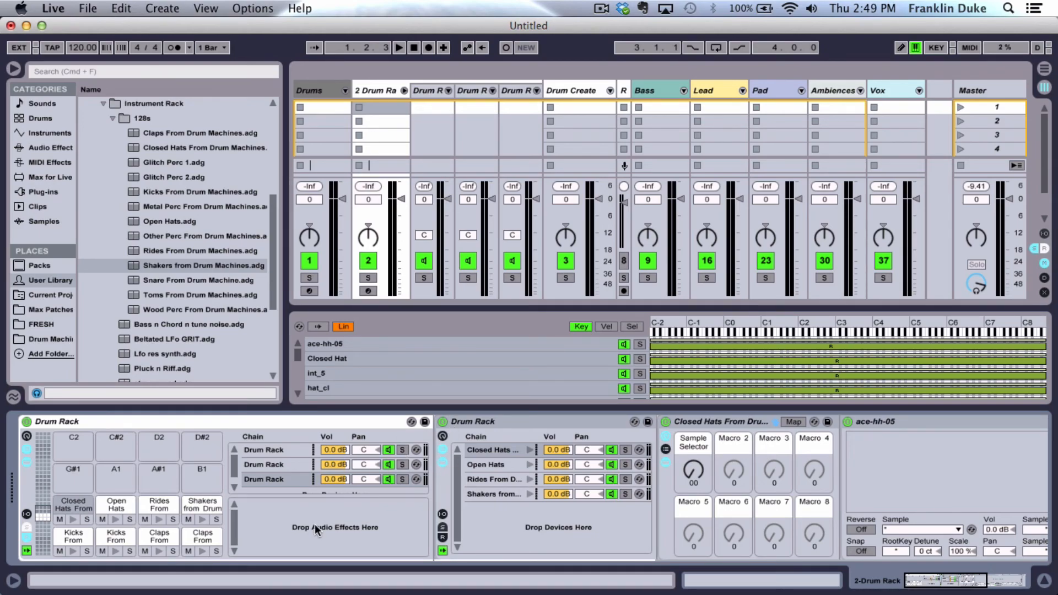
scroll(316, 524, "right", 10)
scroll(316, 525, "left", 10)
left_click(442, 538)
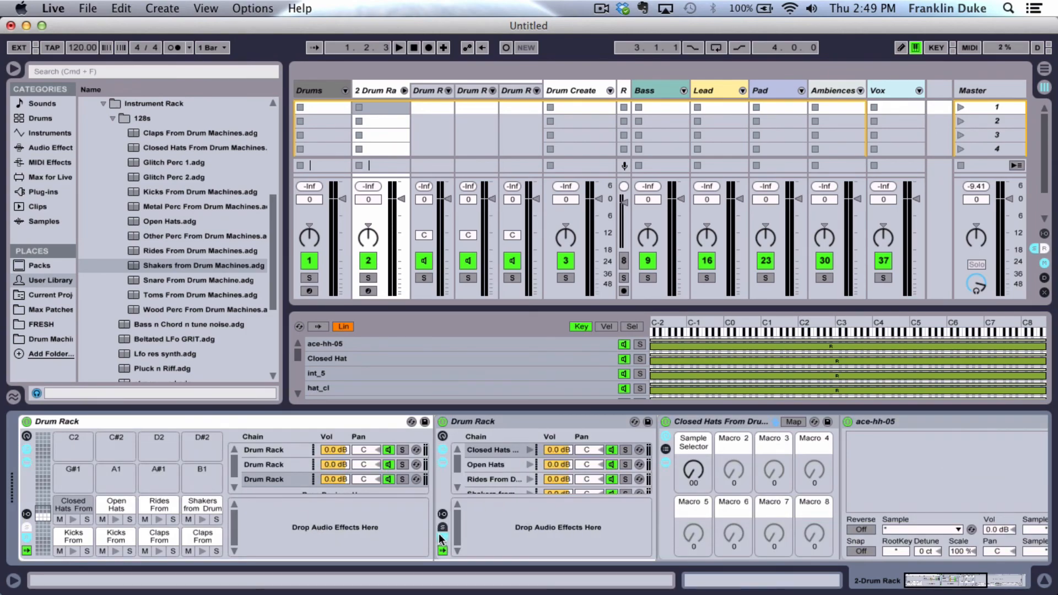
Rename the three nested Drum Rack chains in the mixer as Kick, Snare and Cymbal.
left_click(431, 90)
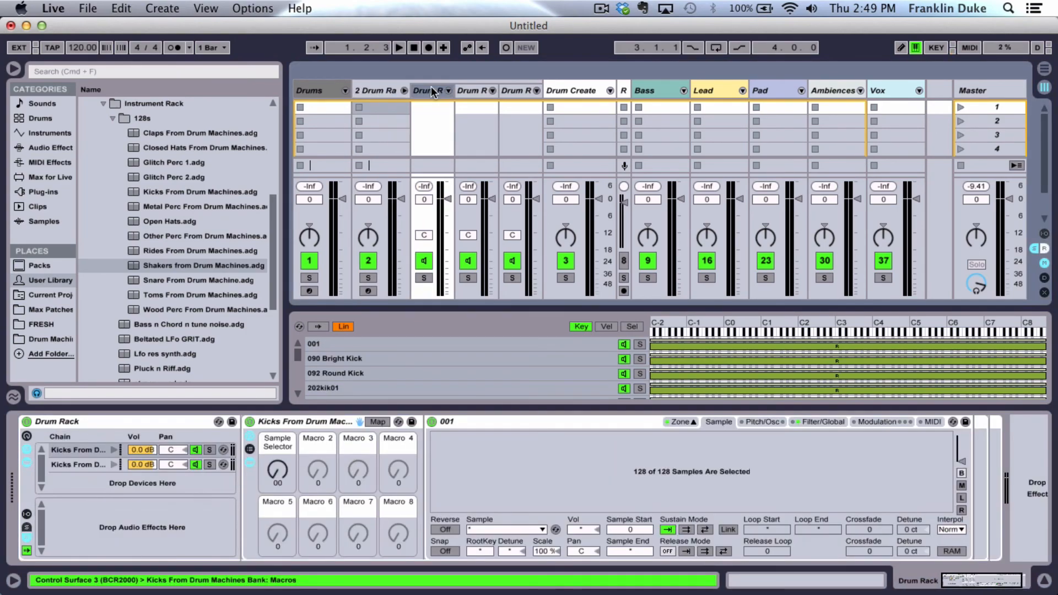
key("Tab")
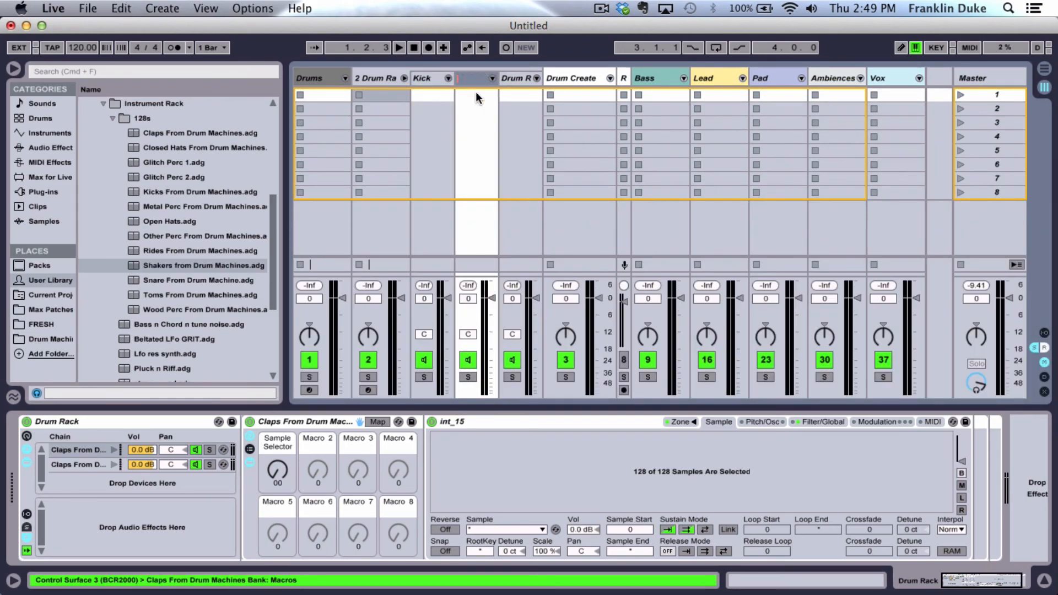
type("Snare")
key("Tab")
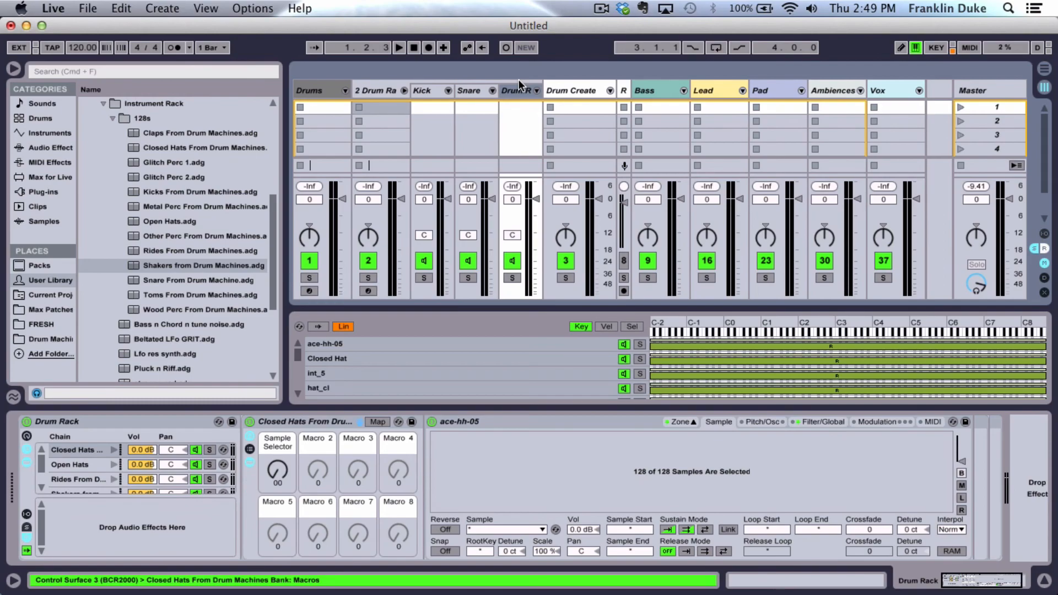
type("Cymbal")
key("Return")
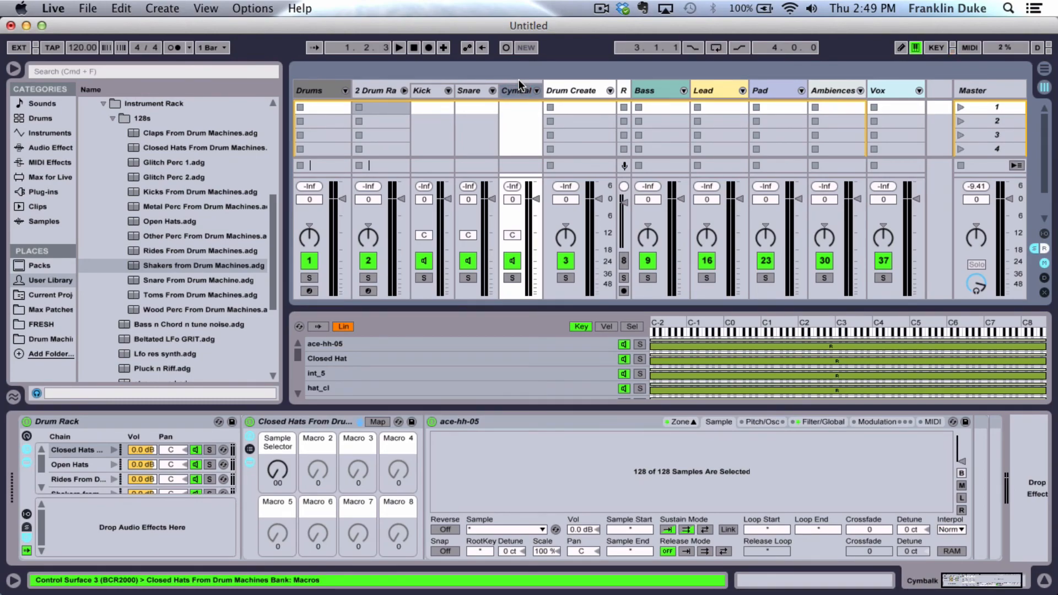
left_click(457, 346)
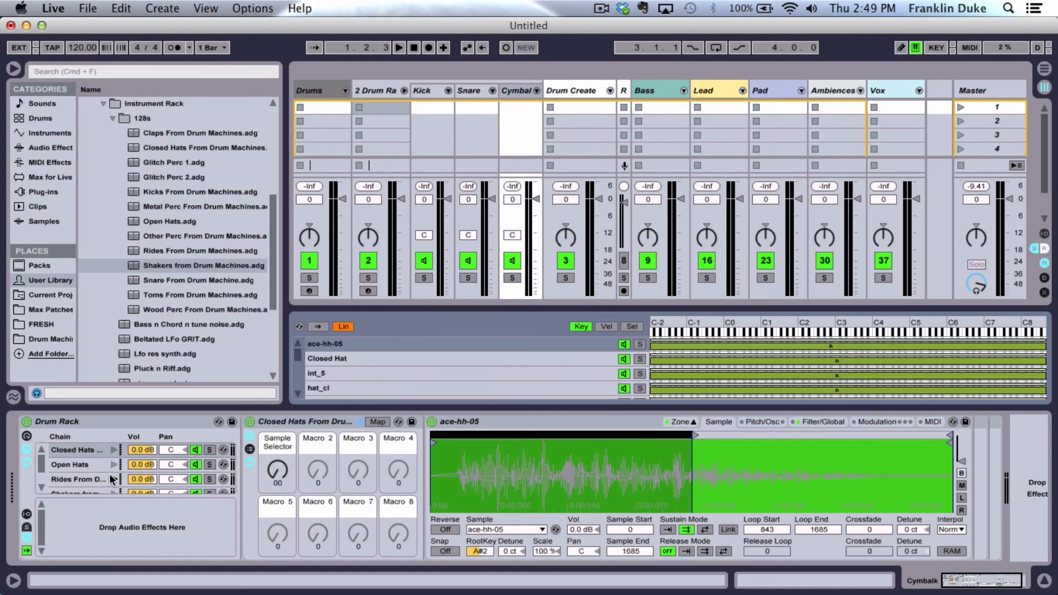
scroll(109, 474, "down", 2)
Colour the Kick chain red and the Snare chain green.
left_click(435, 92)
right_click(435, 94)
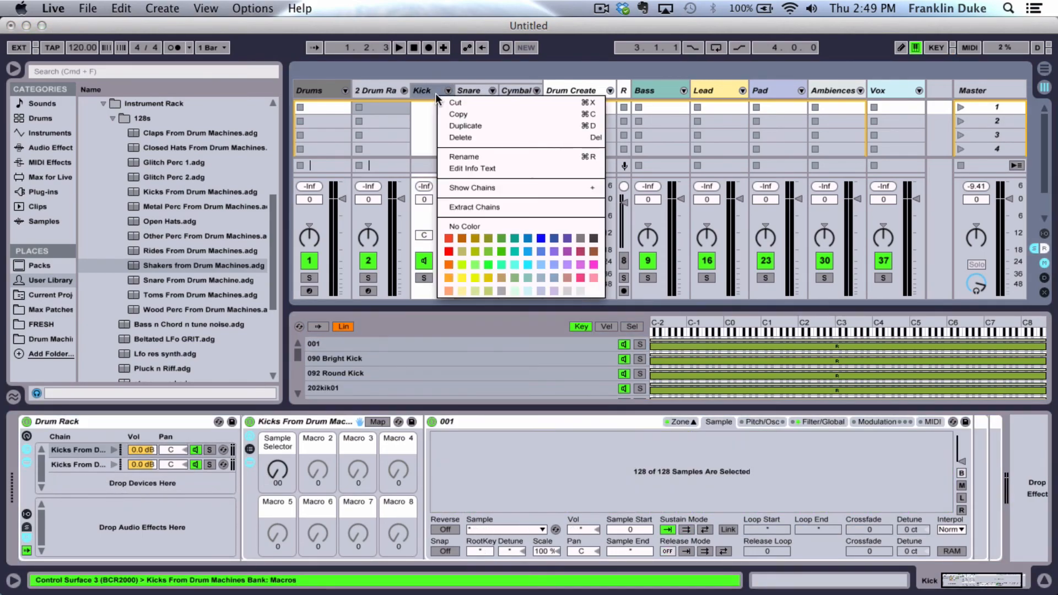
left_click(449, 238)
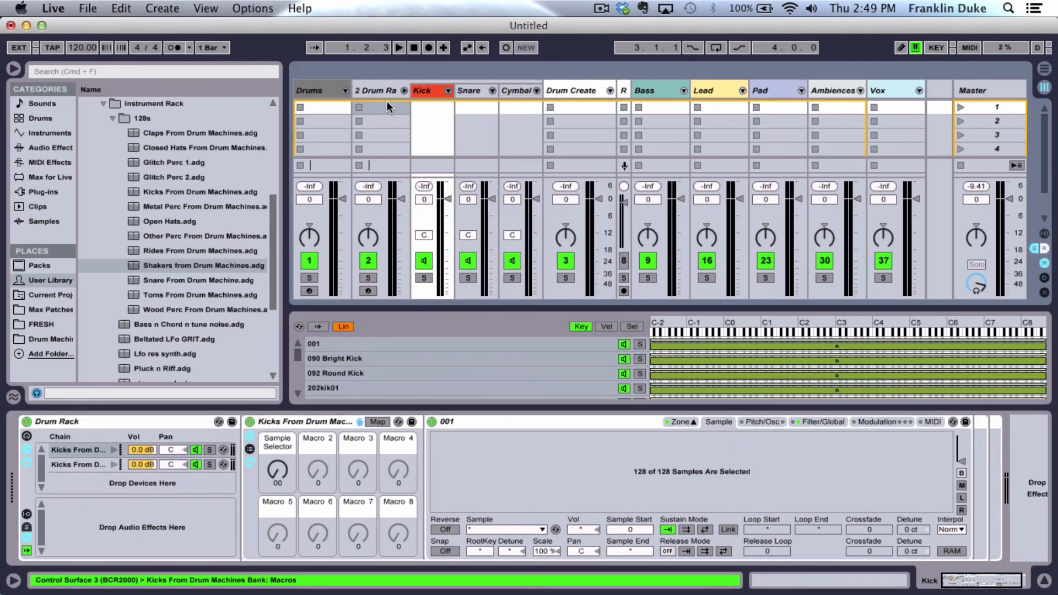
left_click(490, 91)
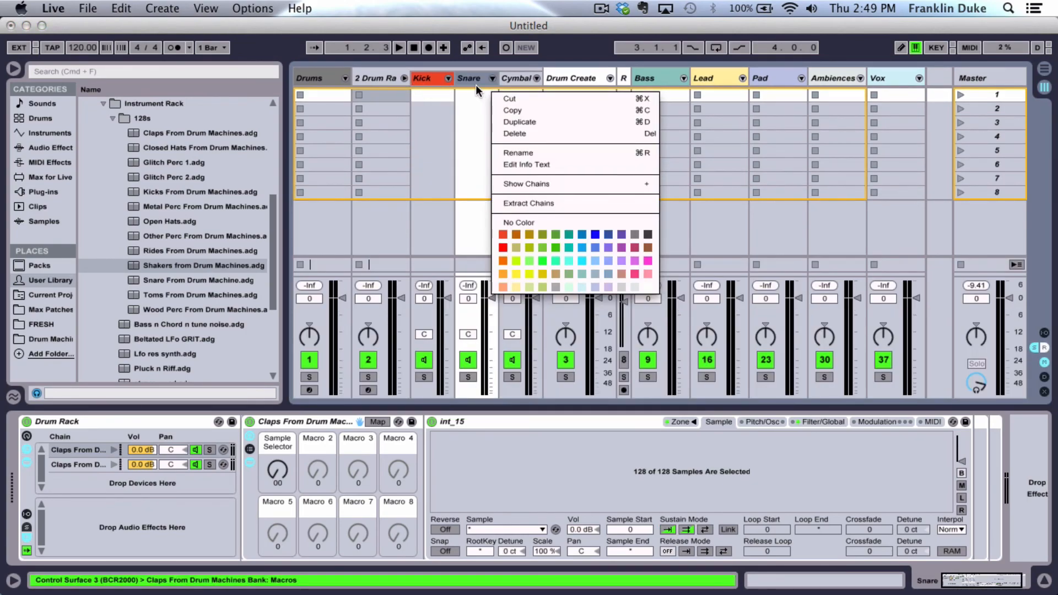
left_click(542, 222)
Try an olive-yellow colour on the Cymbal chain.
right_click(515, 79)
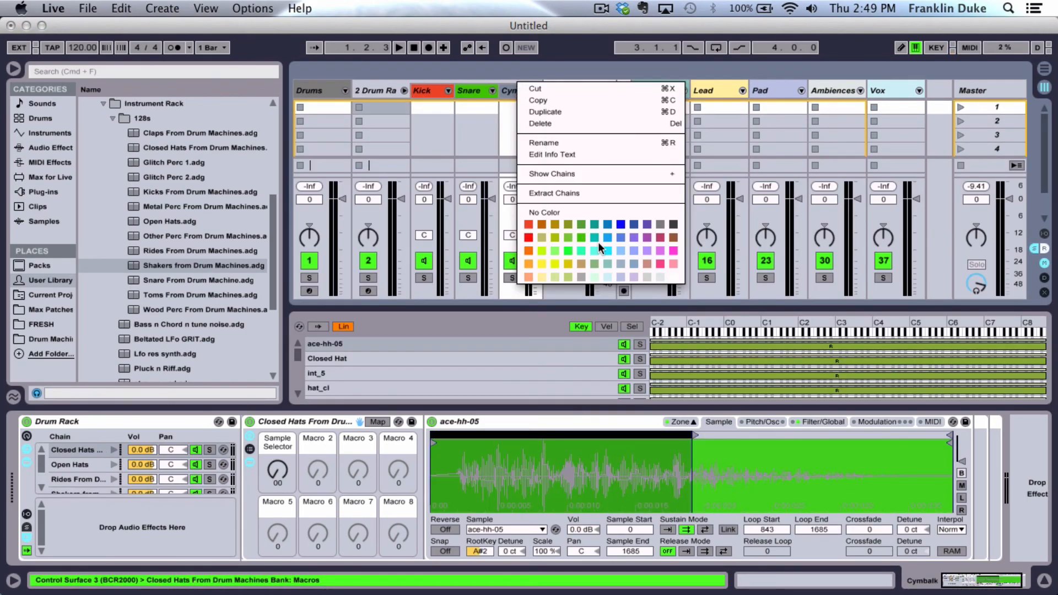
left_click(601, 243)
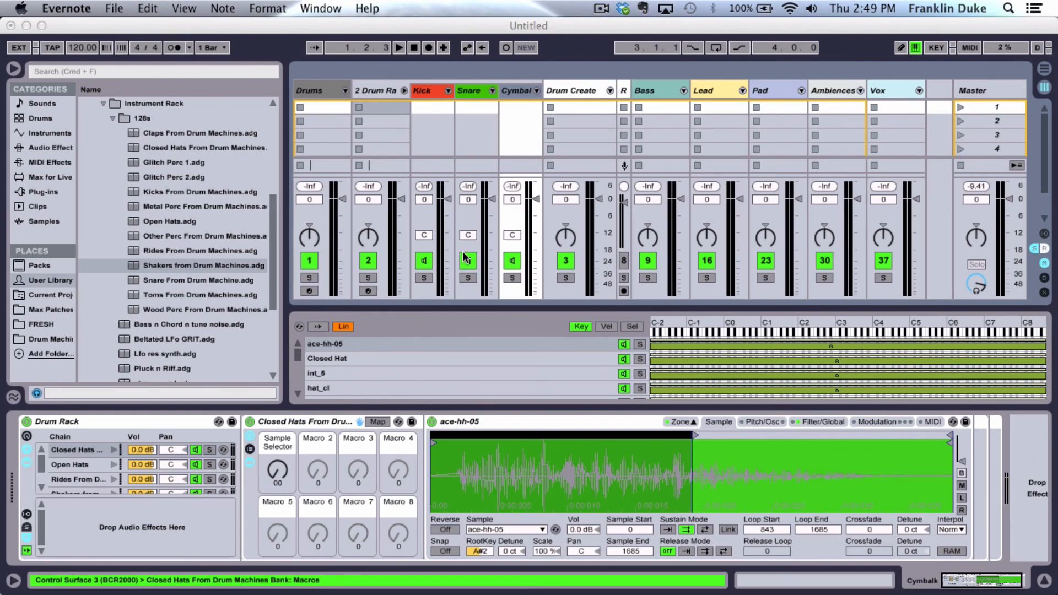
right_click(518, 92)
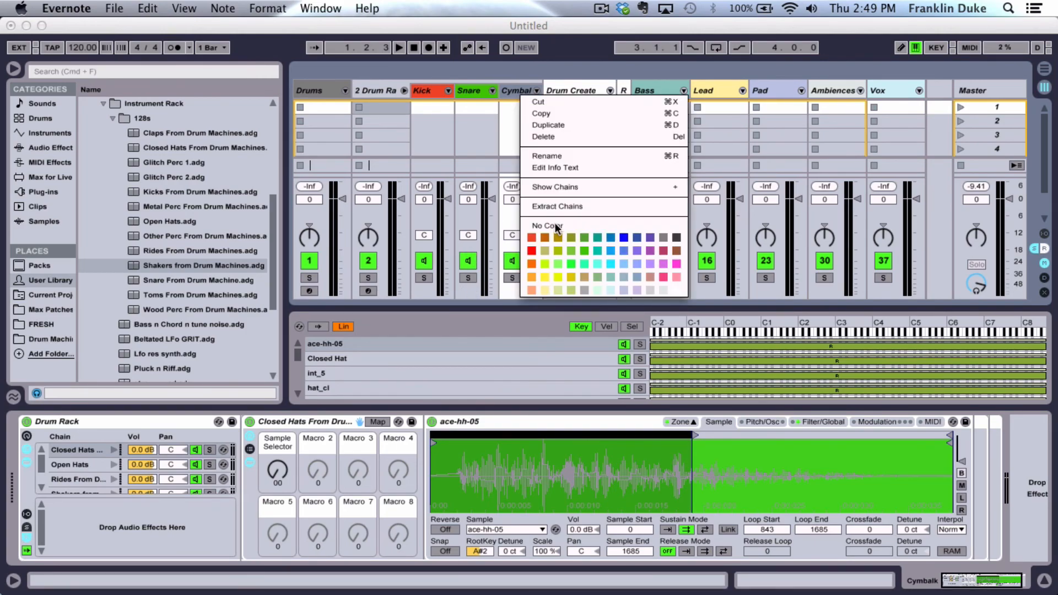
left_click(571, 252)
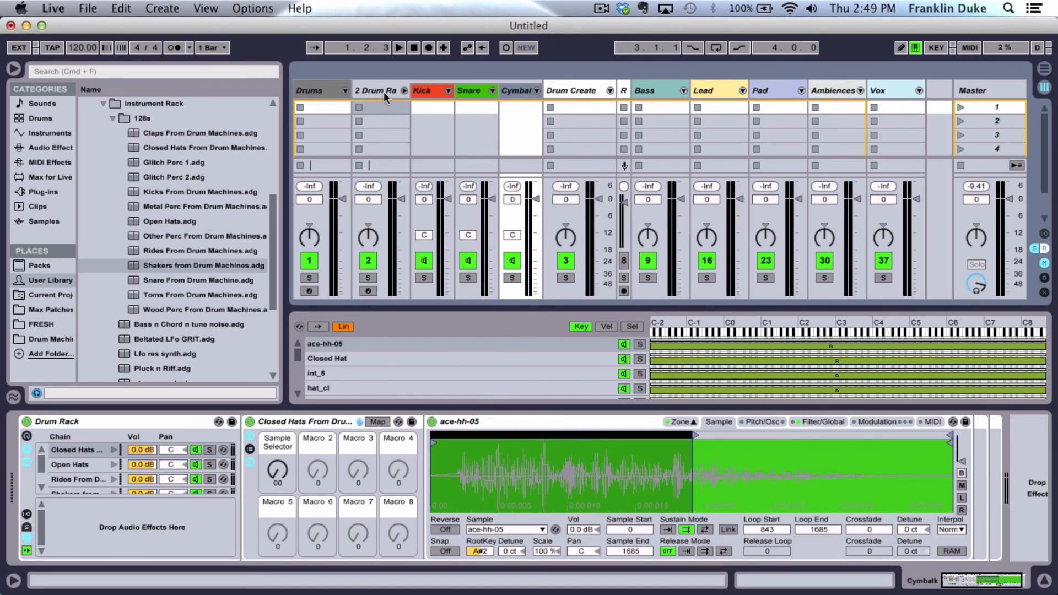
left_click(379, 107)
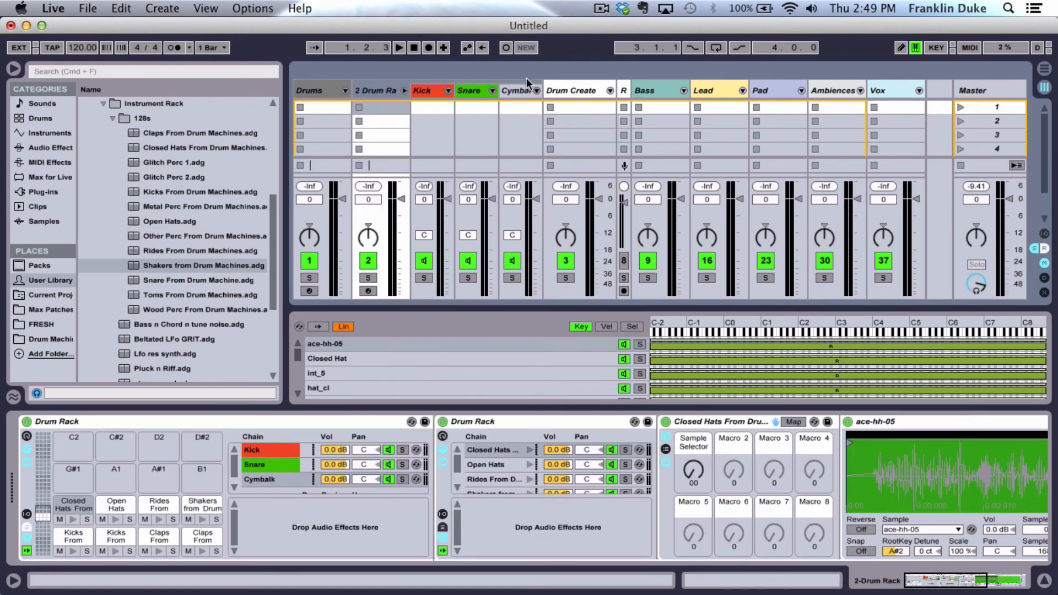
right_click(517, 92)
left_click(561, 251)
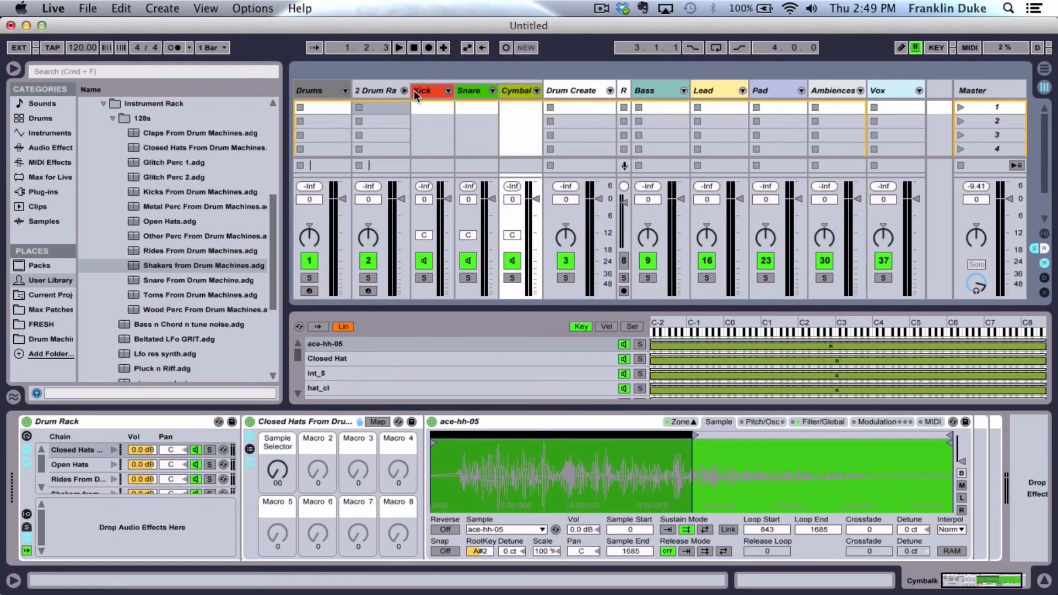
Colour the Cymbal chain orange-brown in the outer Drum Rack's chain list.
left_click(372, 94)
right_click(274, 479)
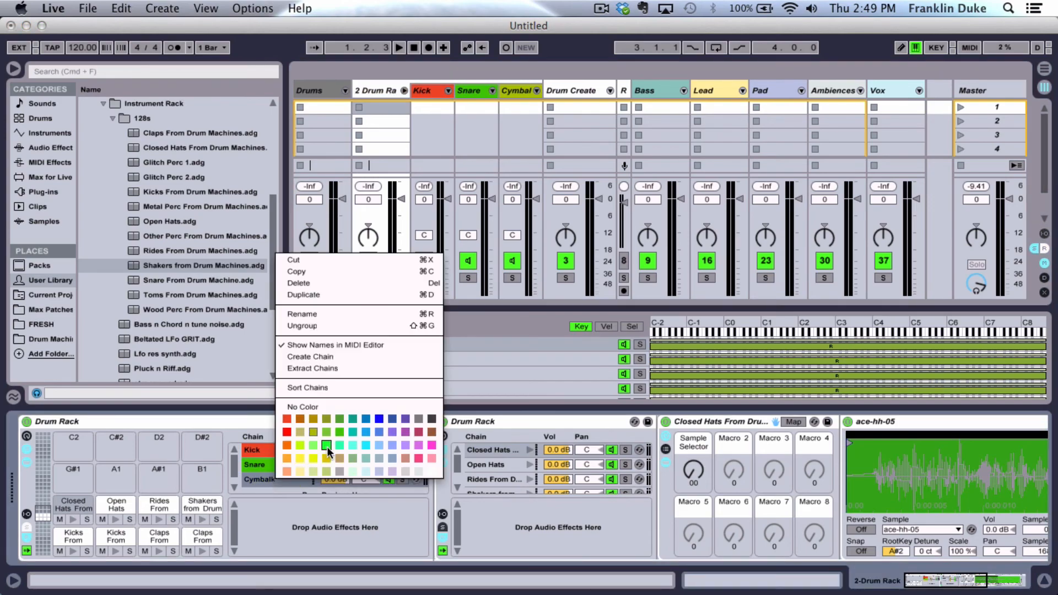
left_click(329, 453)
right_click(278, 478)
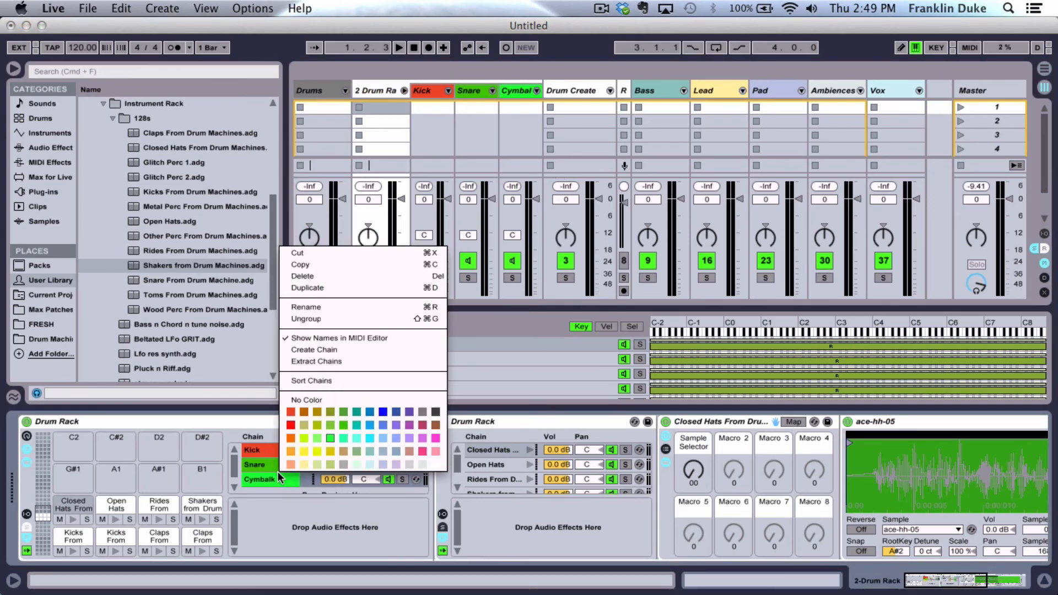
left_click(304, 412)
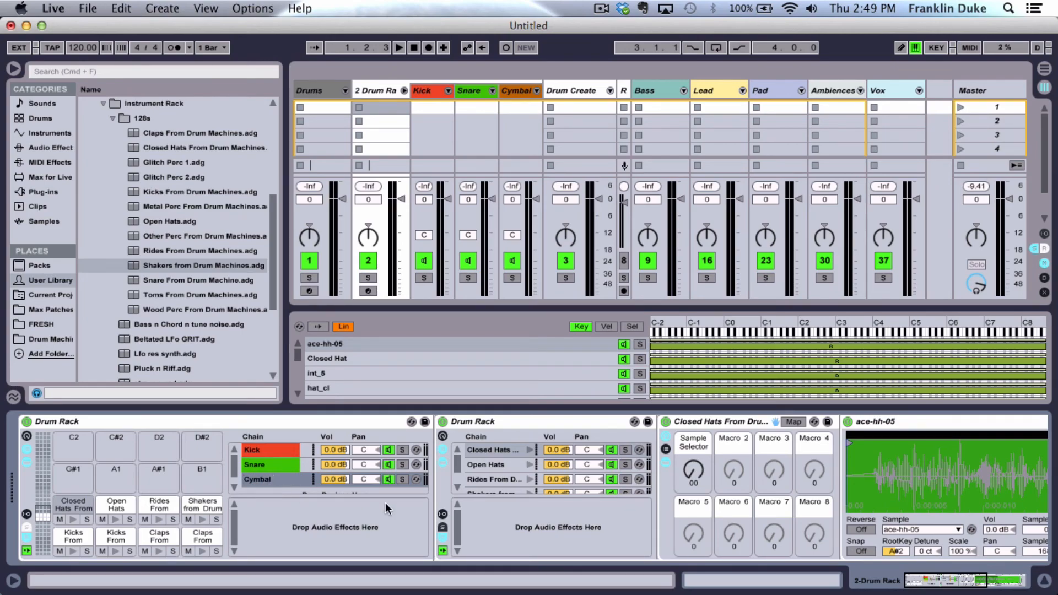
left_click(286, 519)
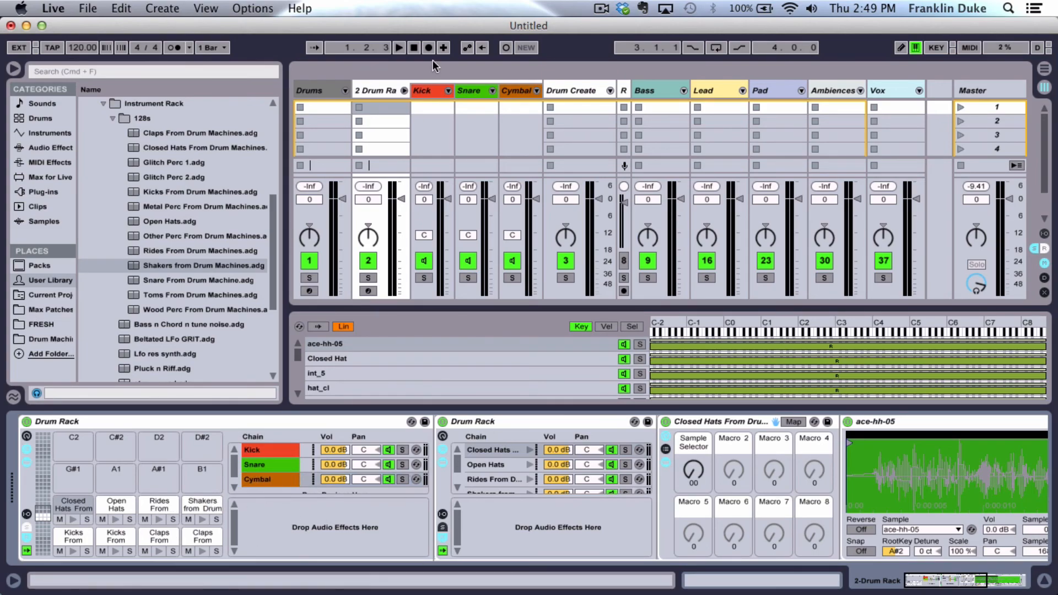
right_click(301, 520)
left_click(298, 520)
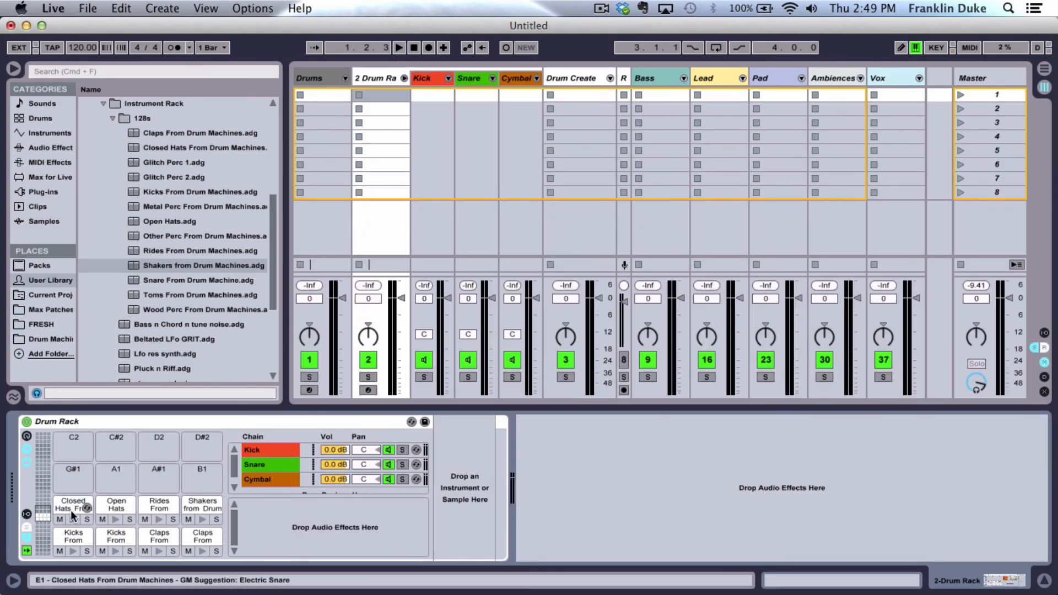
left_click(26, 451)
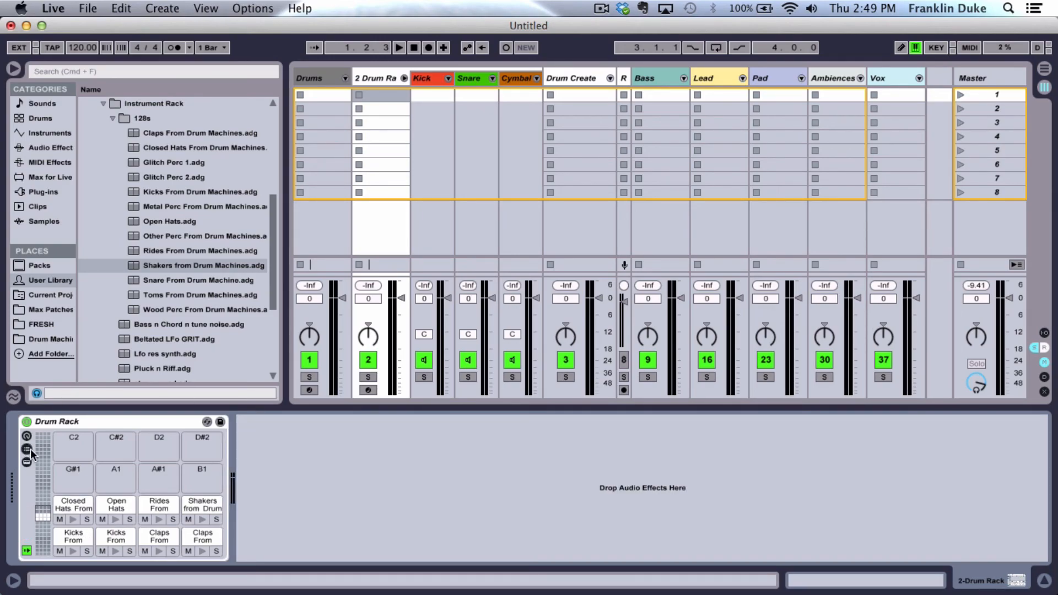
left_click(27, 451)
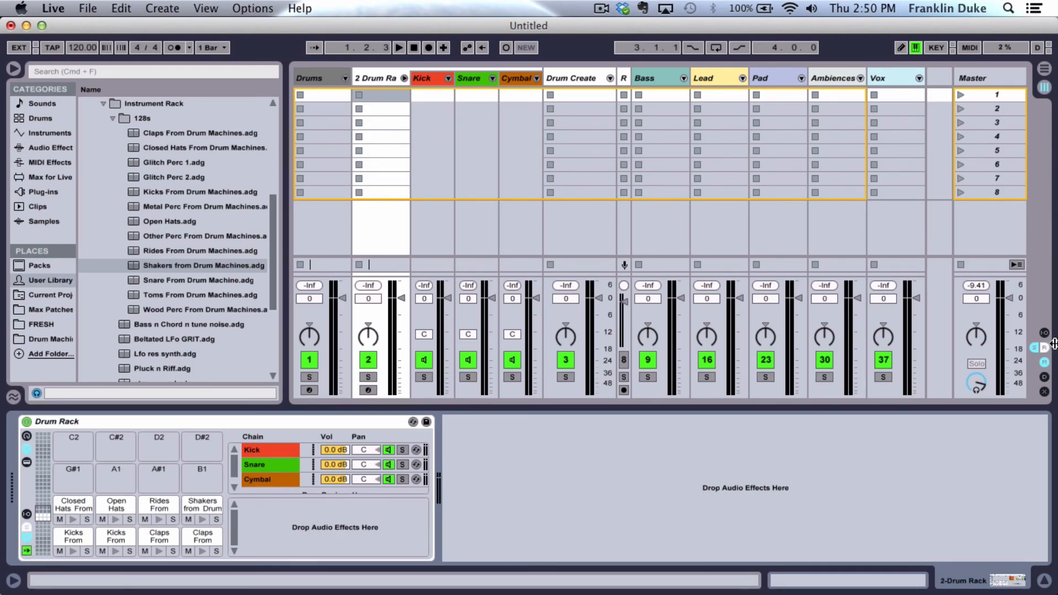
Create three return chains, a, b and c, in the outer Drum Rack.
right_click(253, 519)
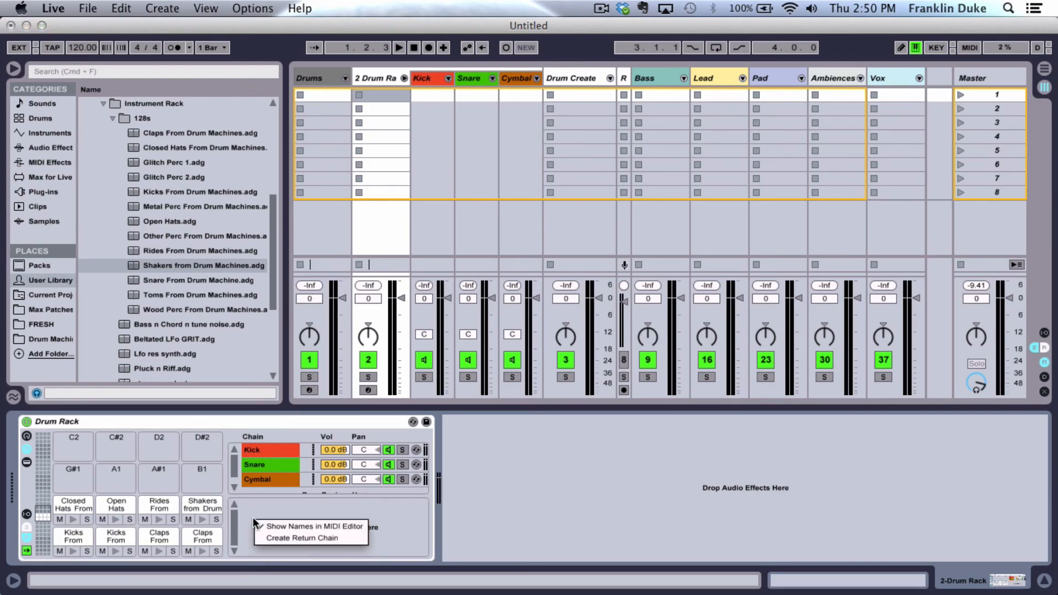
left_click(289, 538)
right_click(286, 520)
left_click(306, 540)
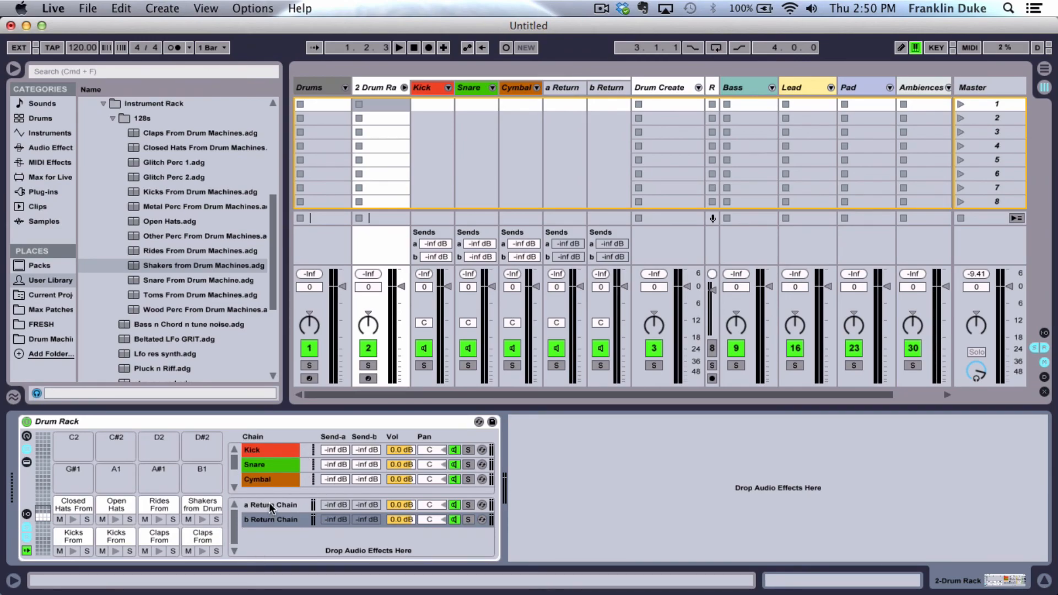
right_click(282, 550)
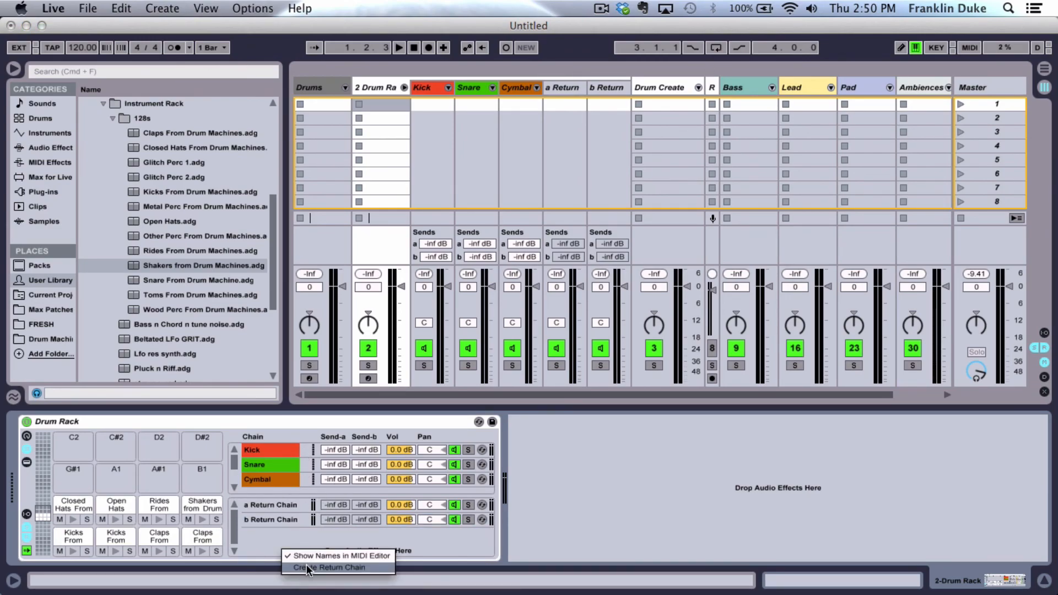
left_click(309, 568)
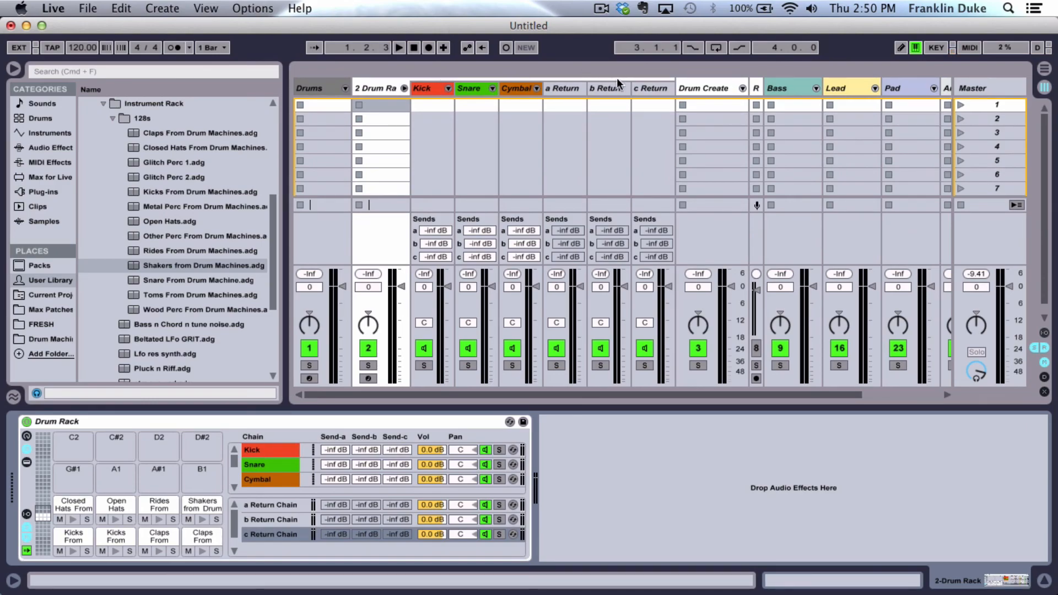
Set Send a of the Kick chain, Send b of the Snare chain and Send c of the Cymbal chain to 0.0 dB.
left_click_drag(437, 228, 437, 174)
left_click_drag(473, 243, 474, 187)
left_click_drag(523, 257, 523, 209)
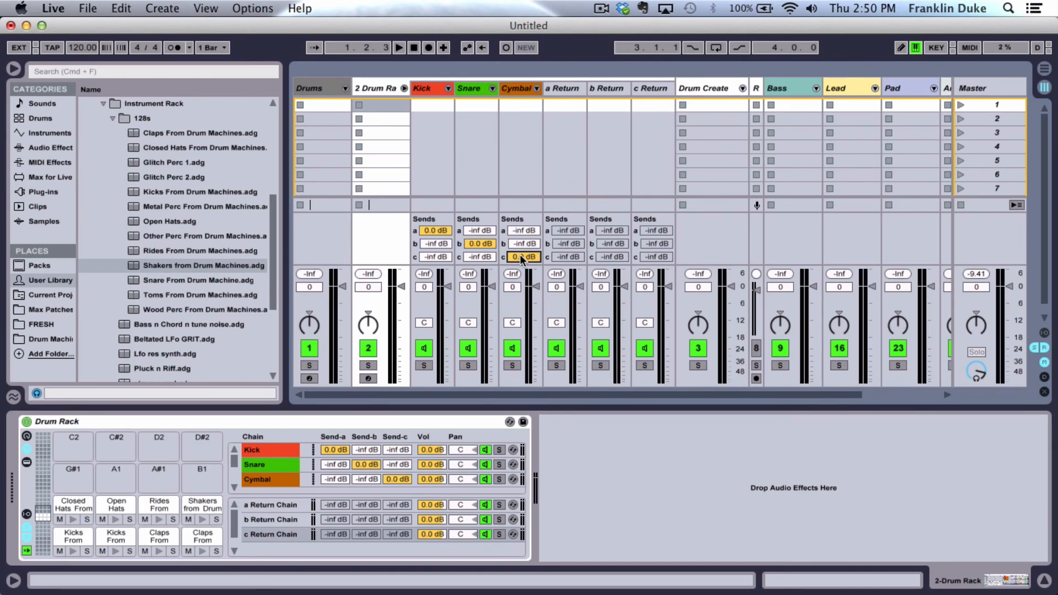
left_click_drag(530, 257, 530, 312)
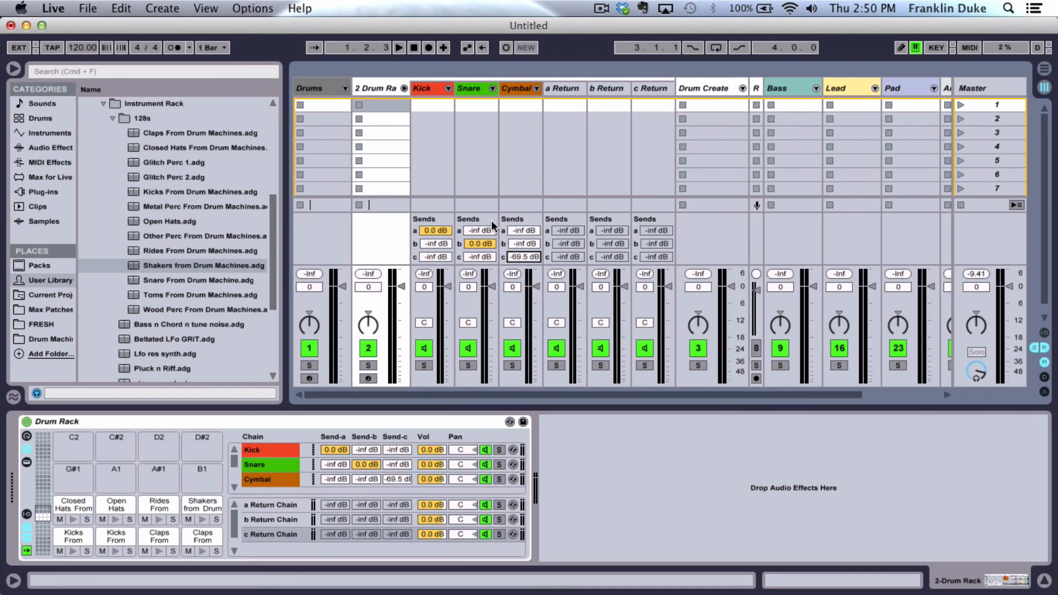
left_click_drag(521, 258, 521, 209)
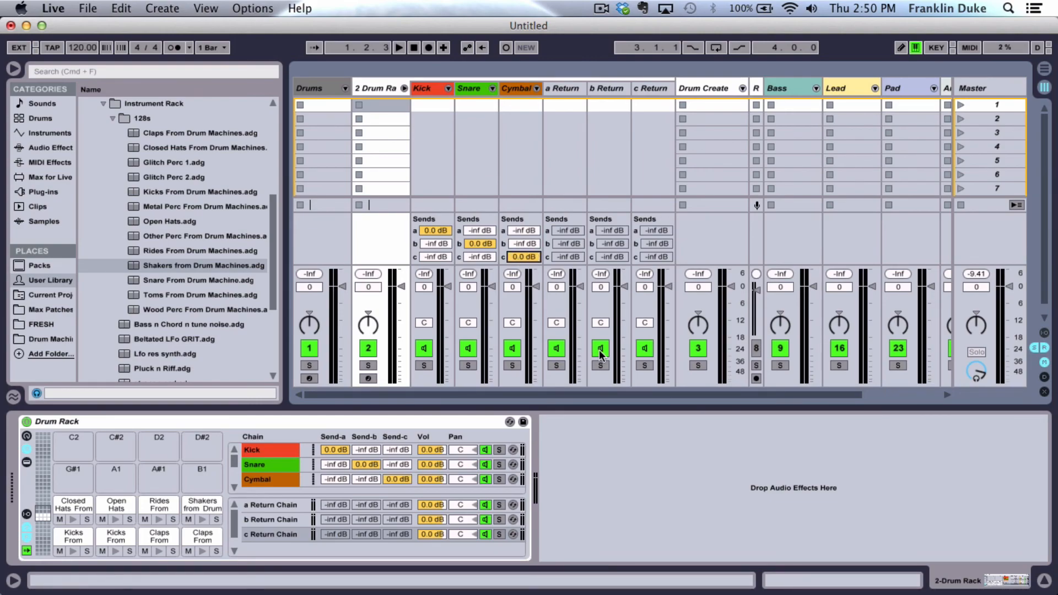
Deactivate return chains a, b and c of the Drum Rack in the mixer.
left_click(557, 349)
left_click(600, 348)
left_click(644, 348)
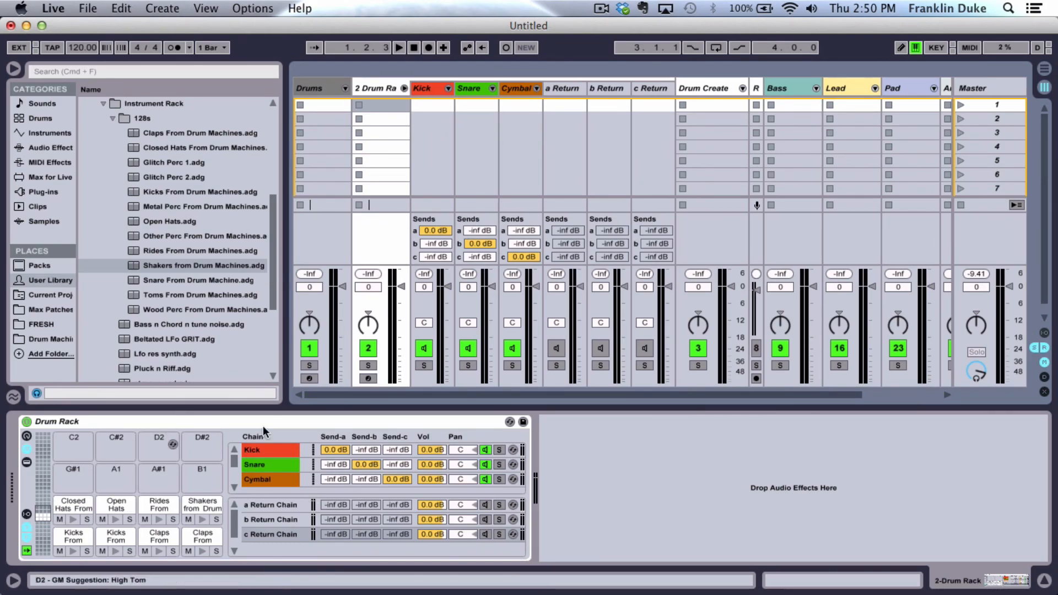
Create two return chains, A and B, in the Kick chain's nested Drum Rack.
left_click(270, 450)
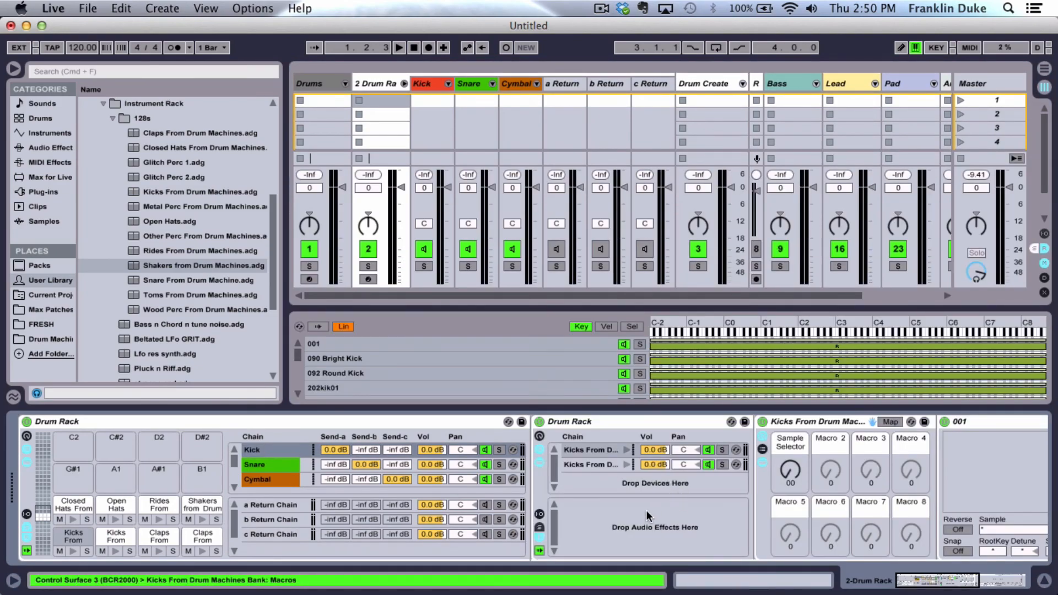
right_click(647, 515)
left_click(655, 528)
right_click(610, 528)
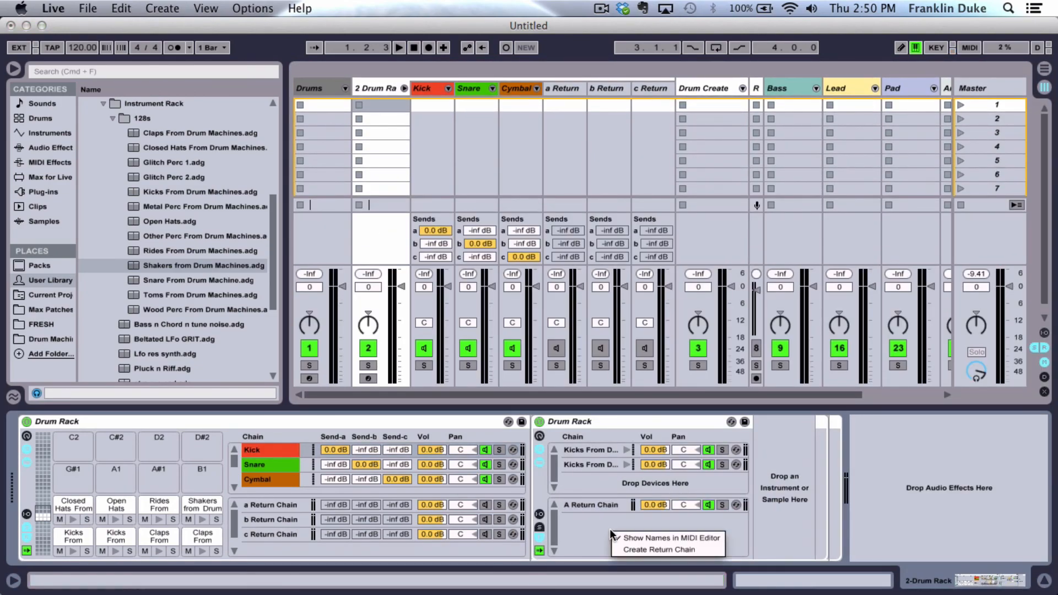
left_click(632, 548)
Create two return chains, A and B, in the Snare chain's nested Drum Rack.
left_click(271, 467)
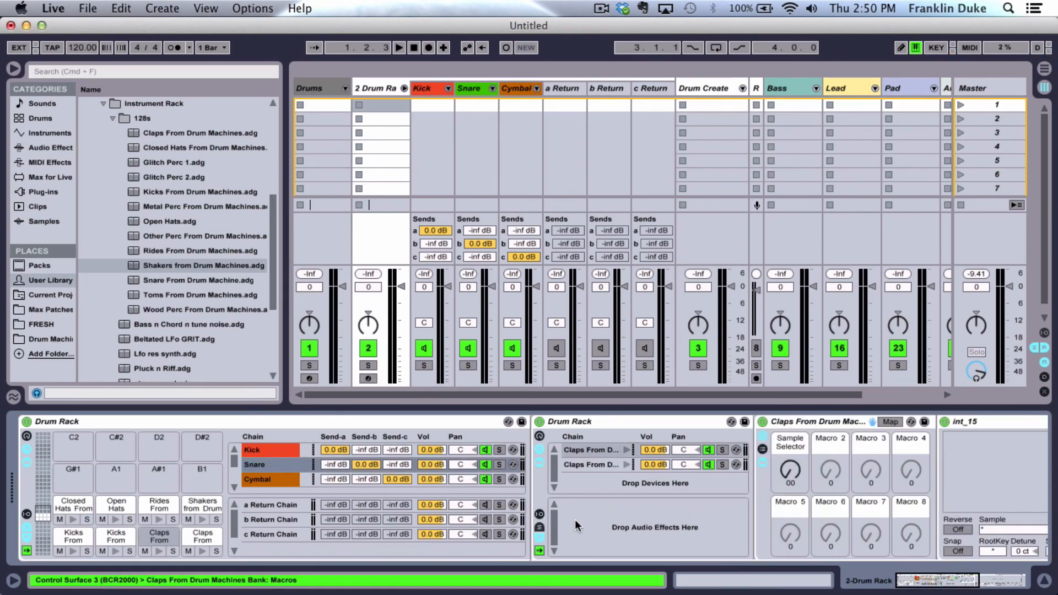
right_click(589, 519)
left_click(597, 534)
right_click(597, 534)
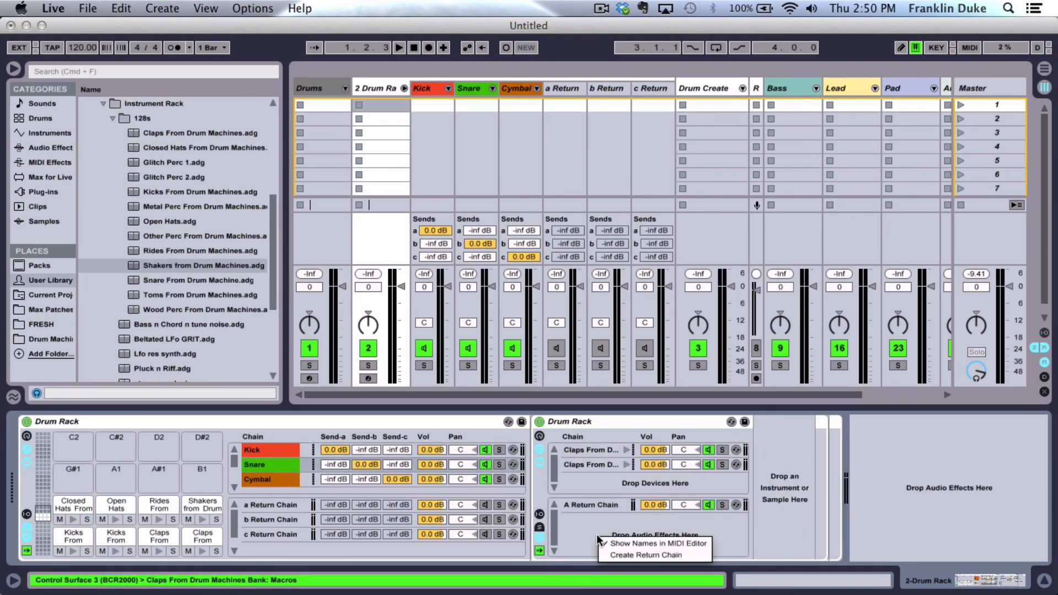
left_click(615, 556)
Create two return chains, A and B, in the Cymbal chain's nested Drum Rack.
left_click(269, 483)
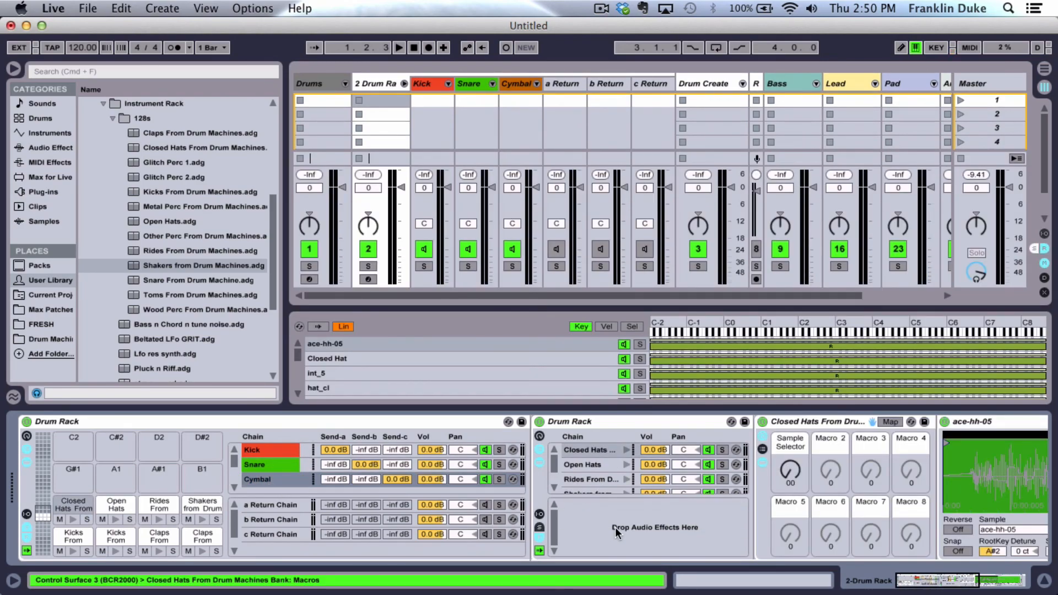
right_click(605, 516)
left_click(629, 538)
right_click(610, 529)
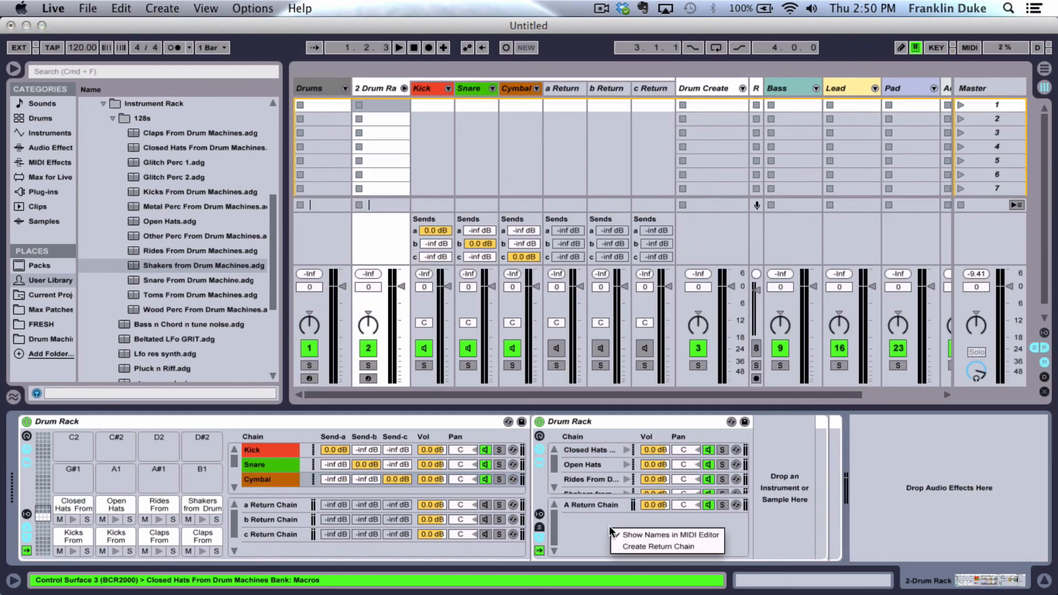
left_click(631, 547)
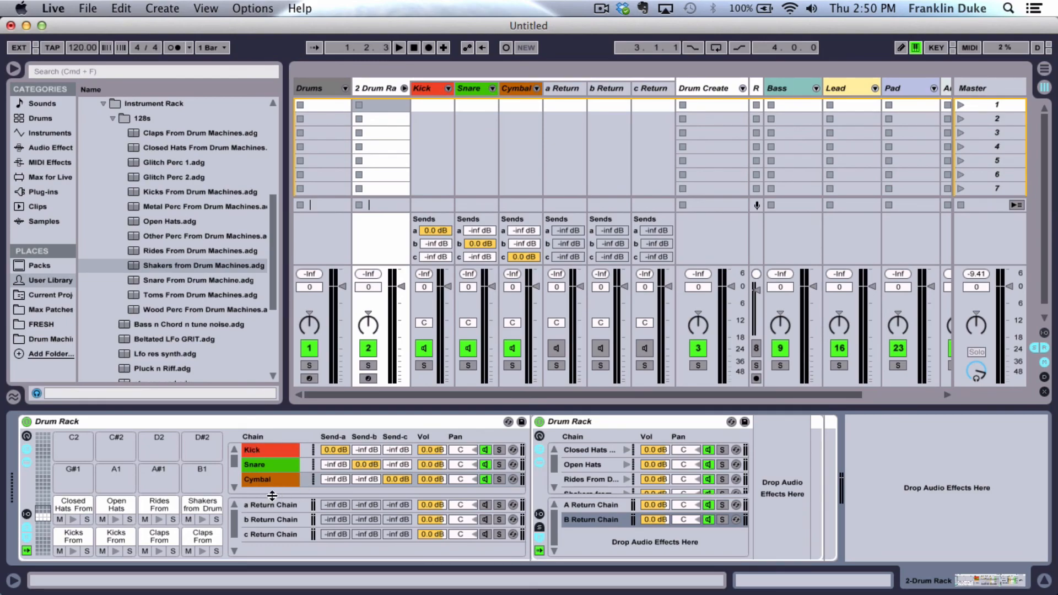
Unfold the Kick group in the mixer and colour both of its Kicks From Drum Machines chains red.
left_click(404, 89)
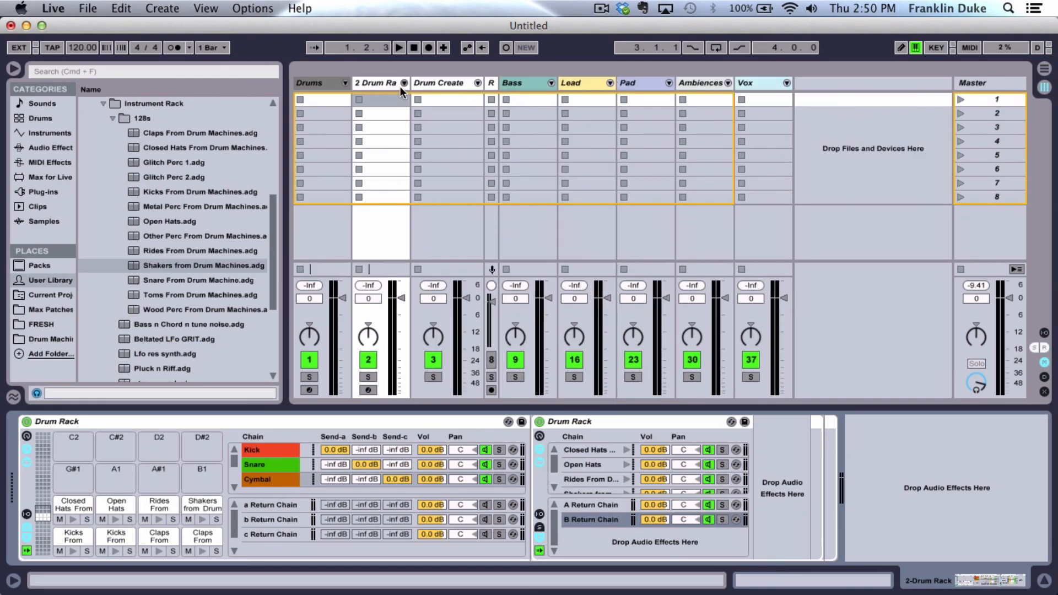
left_click(402, 85)
left_click(449, 88)
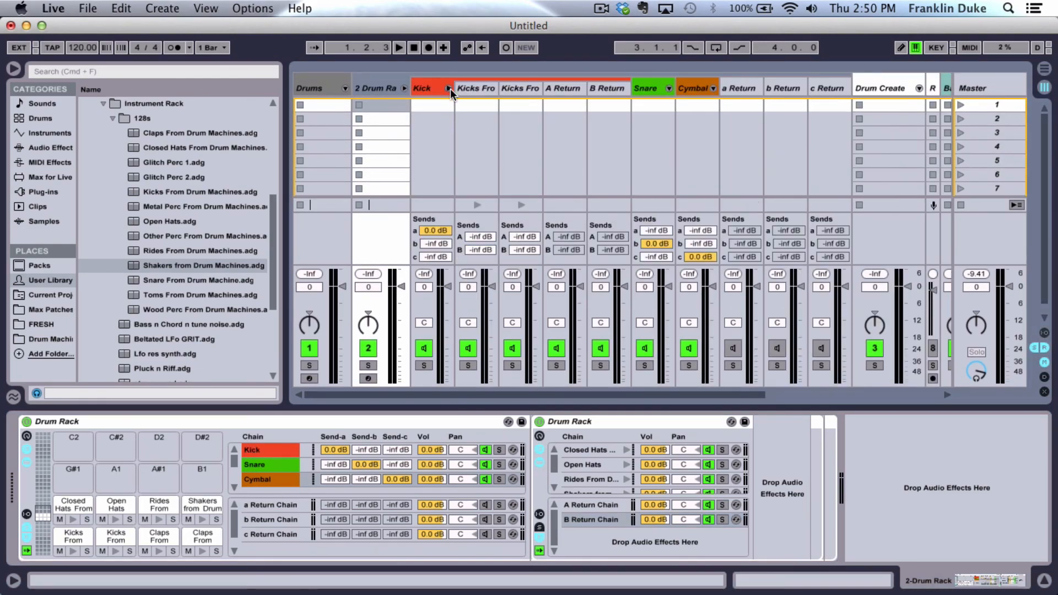
right_click(477, 87)
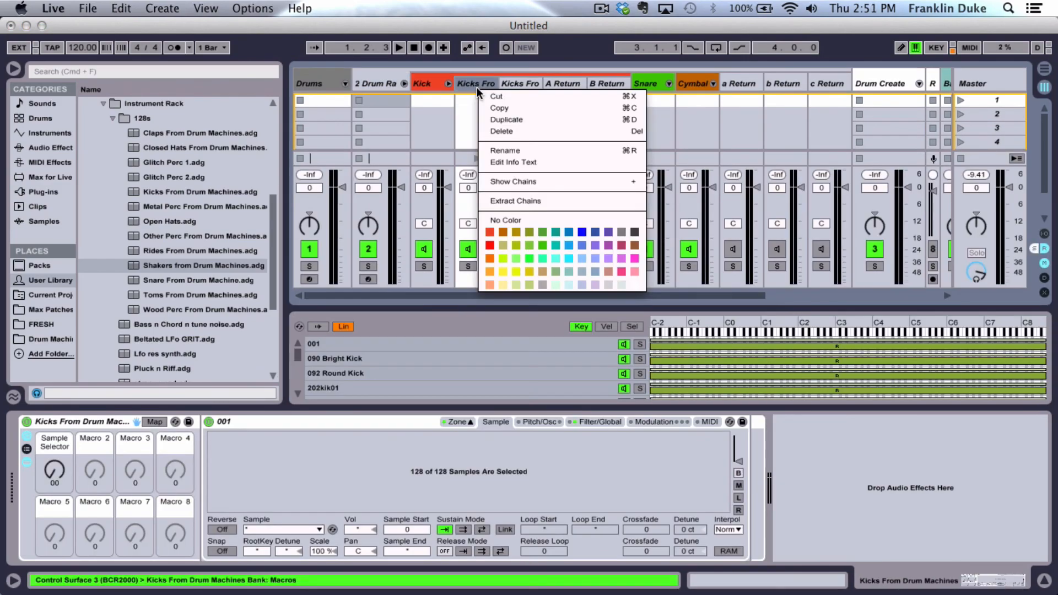
left_click(489, 232)
right_click(515, 84)
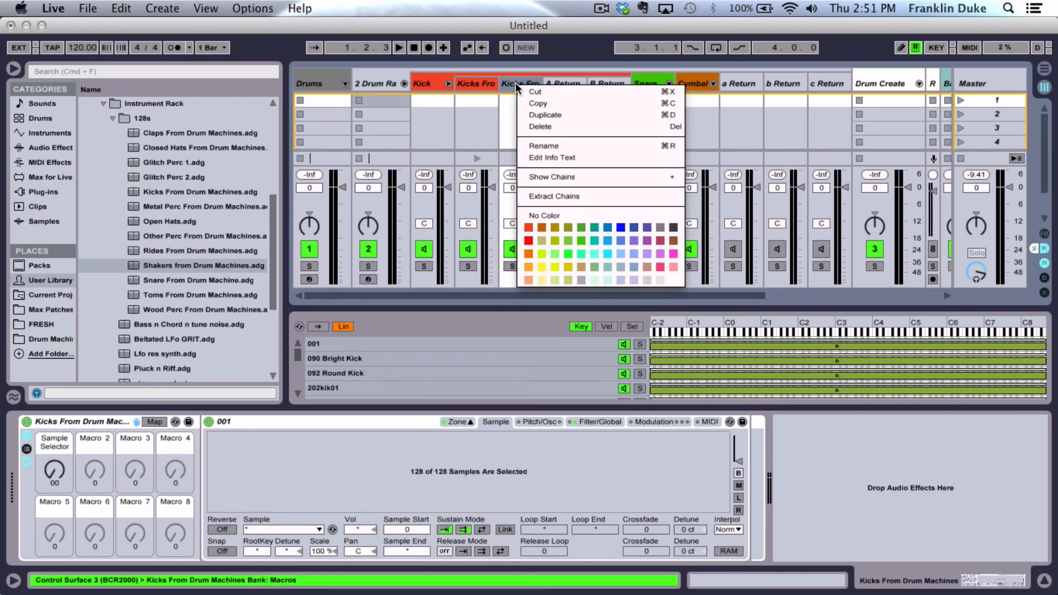
left_click(528, 228)
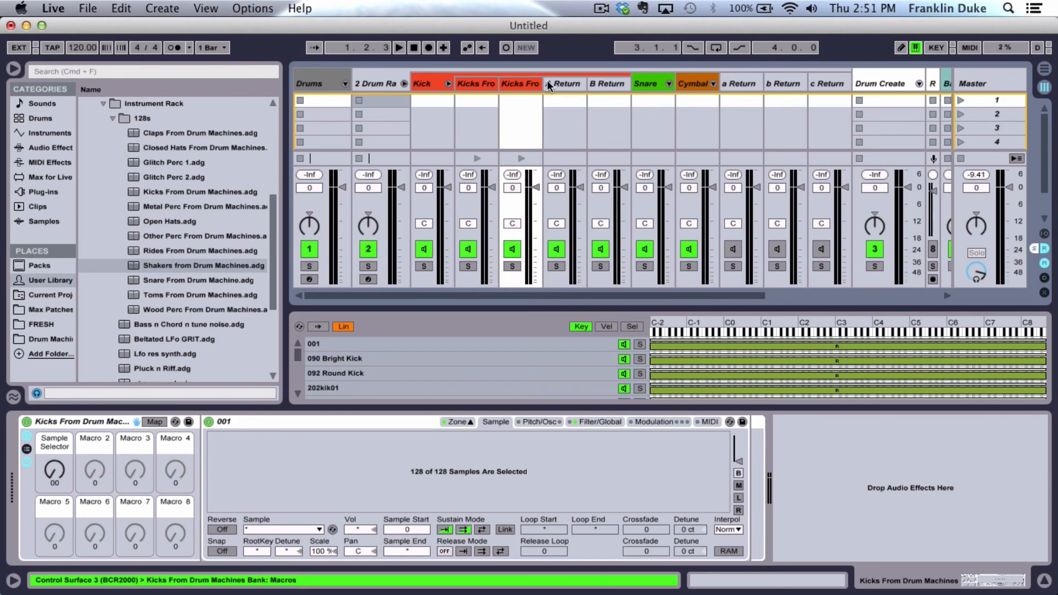
Narrow the mixer strips of the Kick group's A and B return chains and its two Kicks chains.
left_click(548, 89)
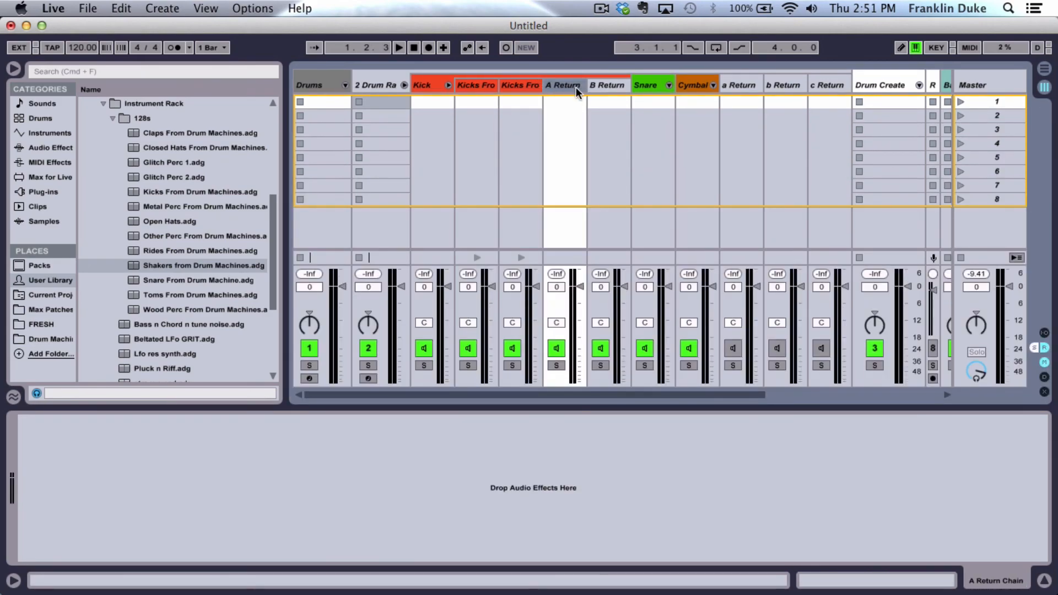
left_click_drag(585, 88, 543, 85)
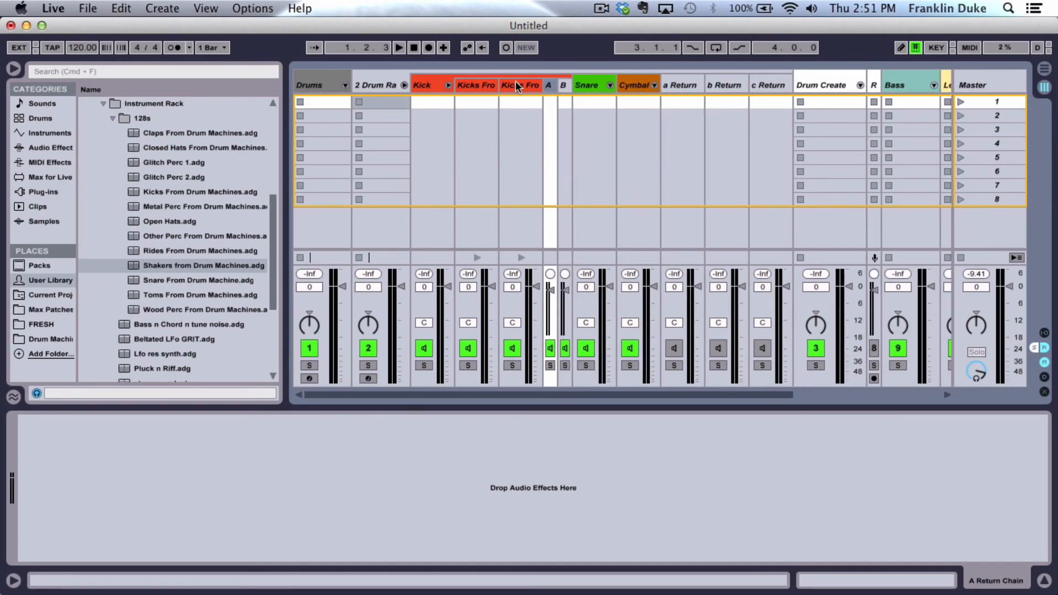
left_click_drag(540, 85, 483, 87)
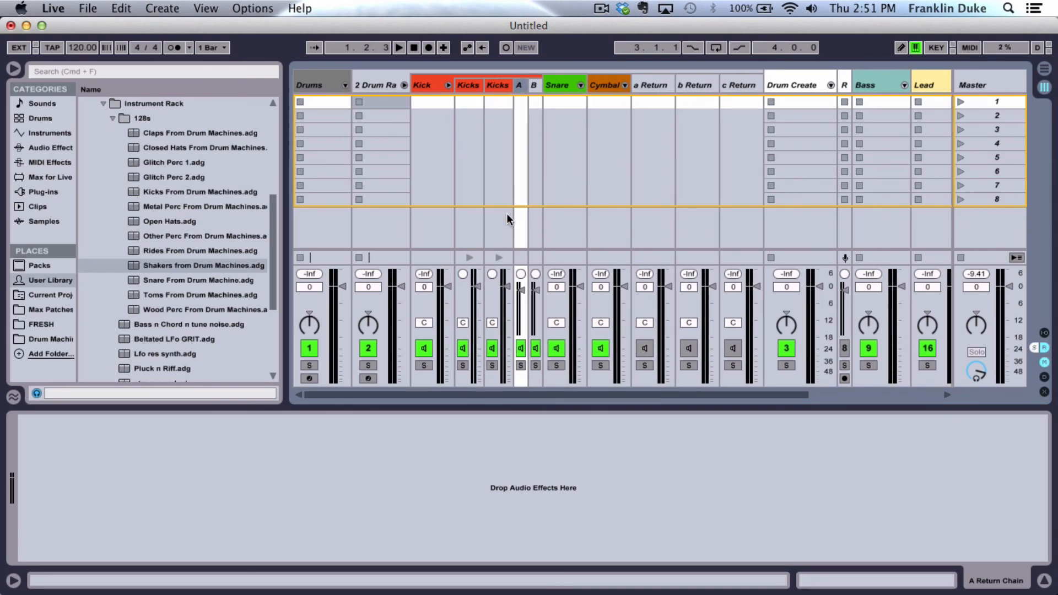
Examine the chains and returns nested under Kick, Snare and Cymbal in both the Drum Rack device and the unfolded mixer groups.
left_click(488, 145)
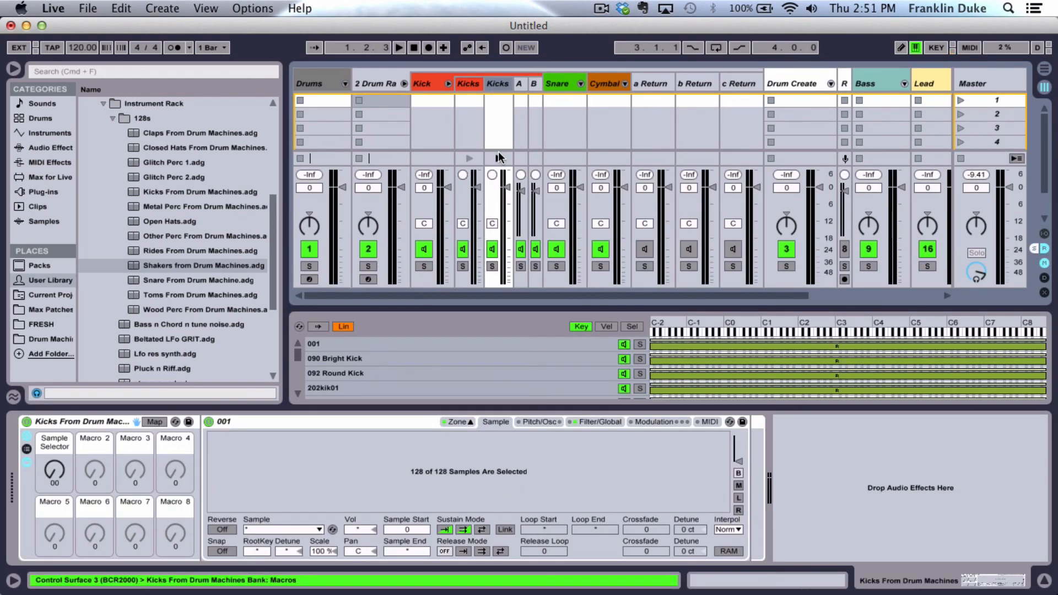
left_click(429, 85)
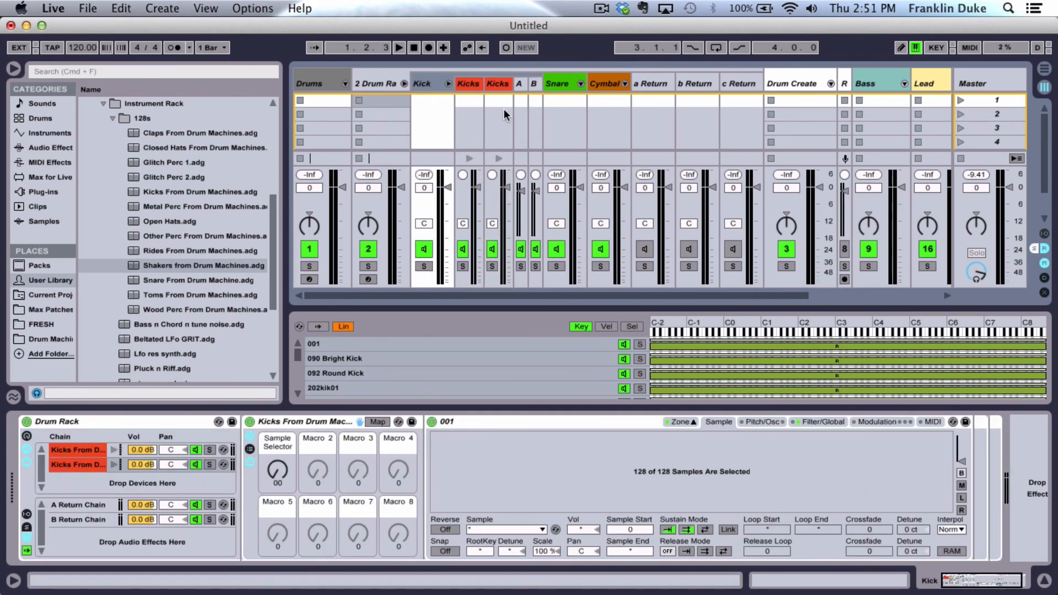
left_click(467, 89)
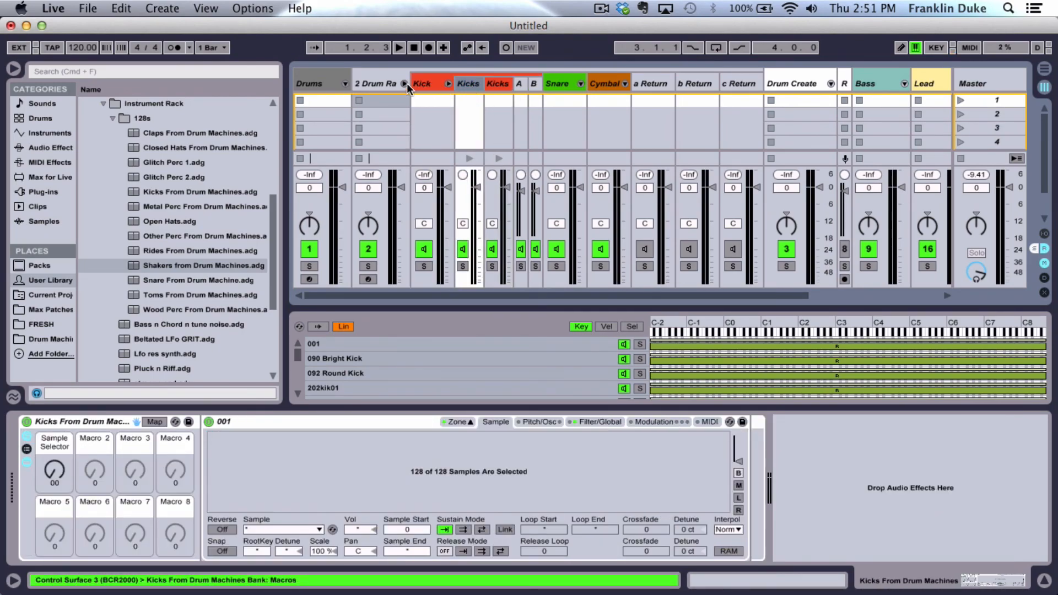
left_click(380, 86)
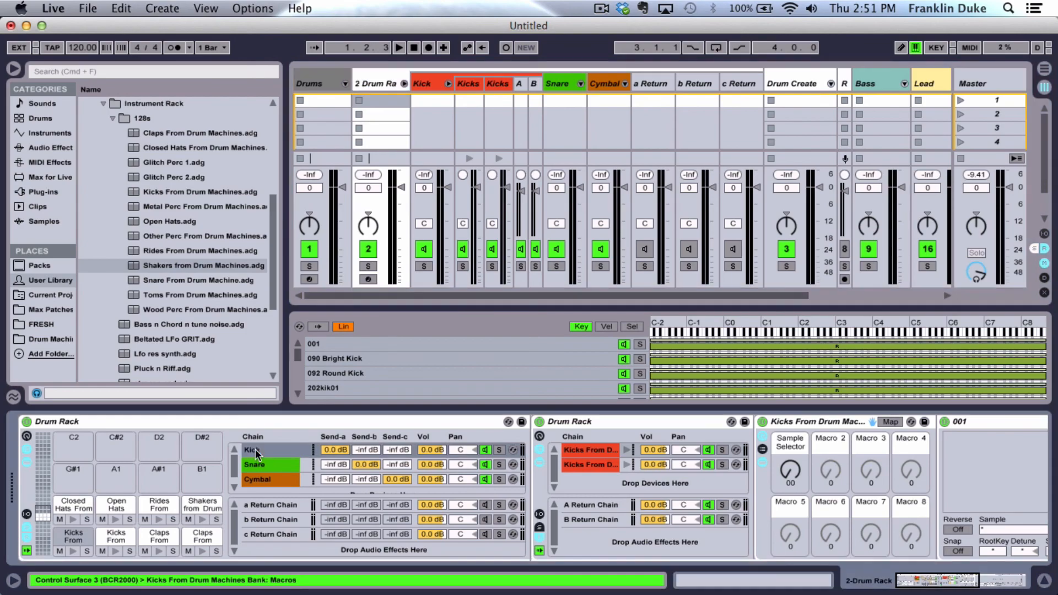
left_click(258, 464)
left_click(258, 479)
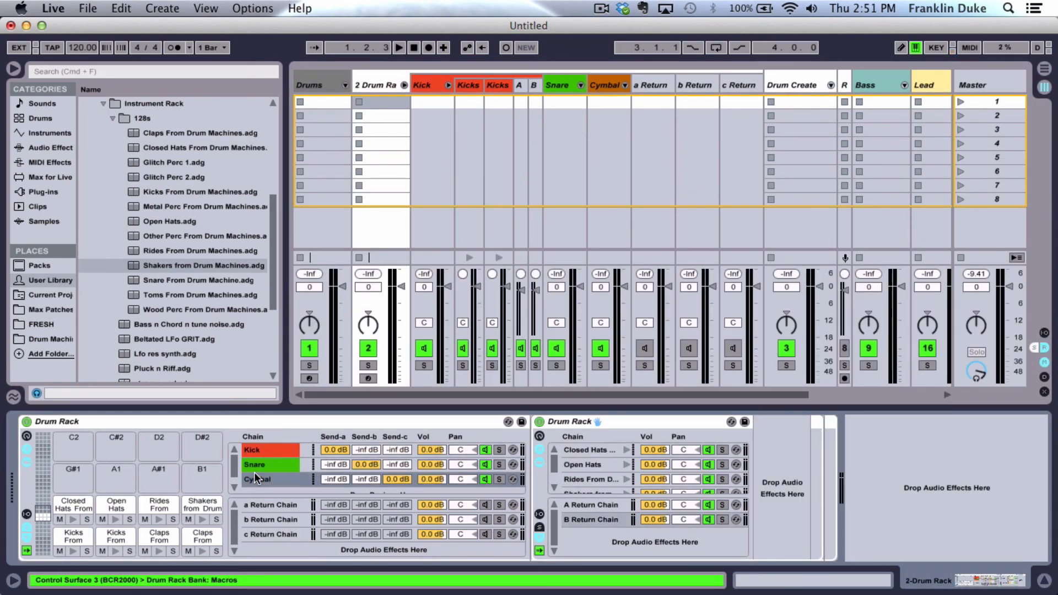
left_click(447, 85)
left_click(493, 88)
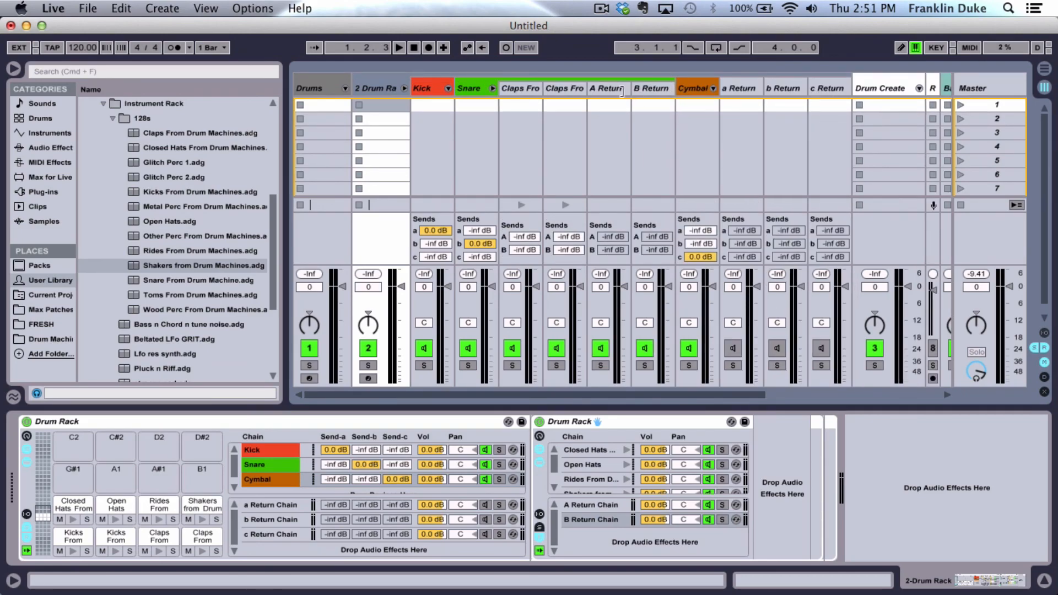
left_click(492, 89)
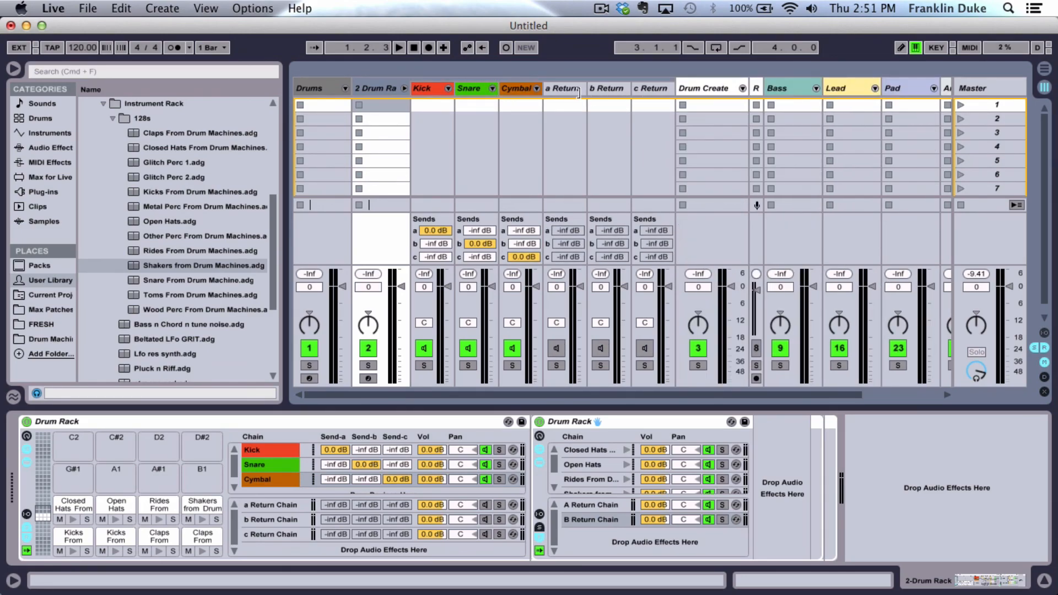
left_click(537, 88)
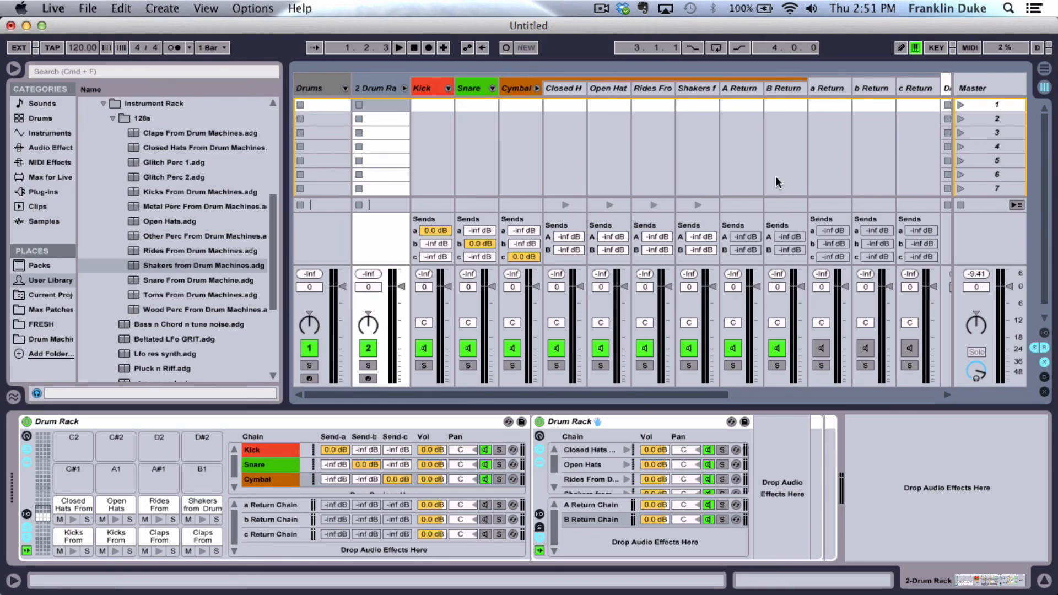
left_click(533, 88)
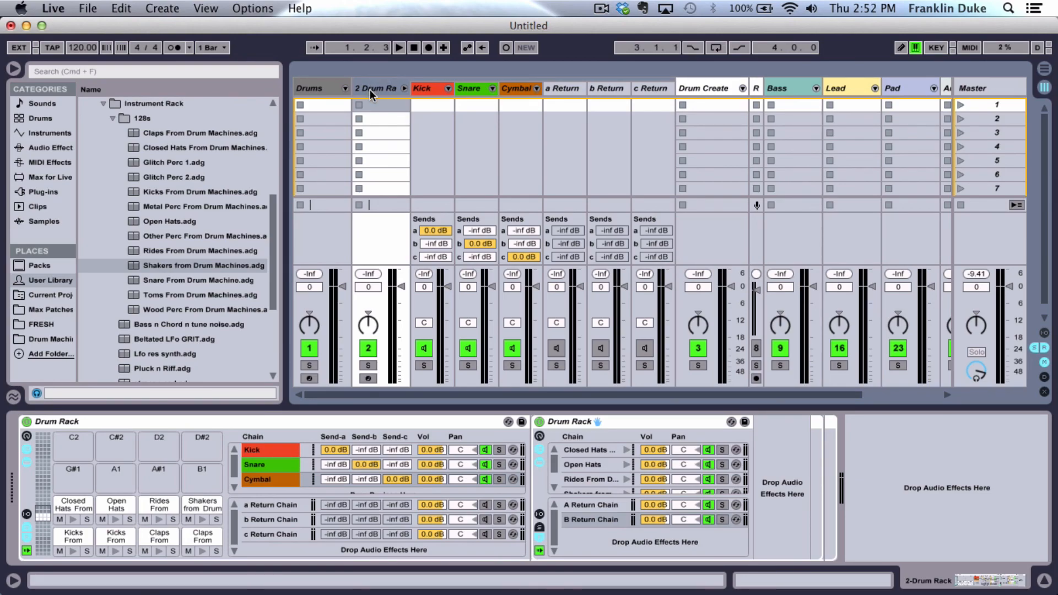
Delete the 2 Drum Rack track and bring up the devices of the Drums track.
key("Delete")
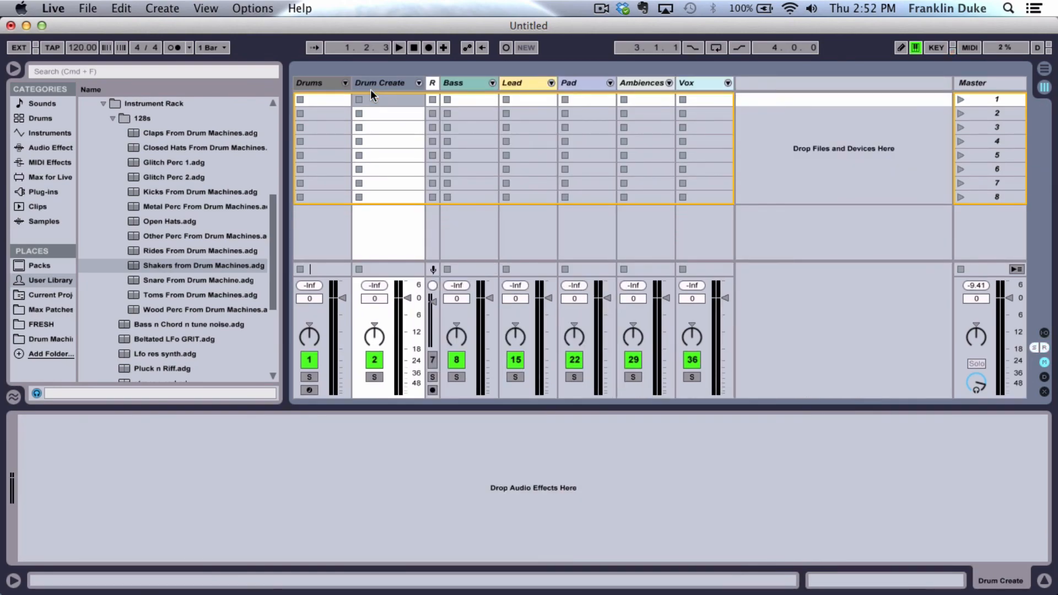
left_click(315, 81)
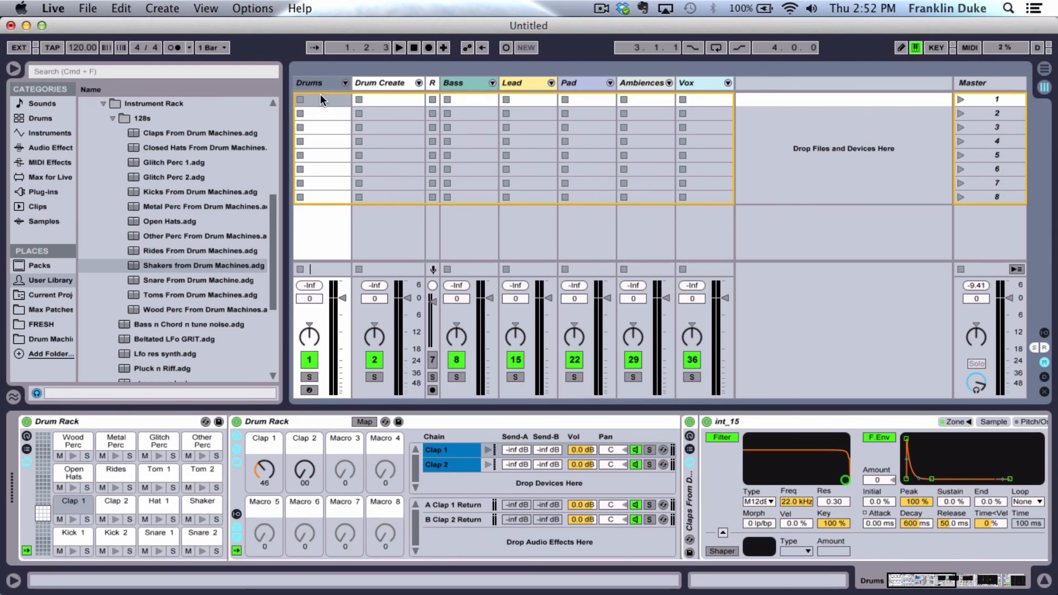
Reset the Clap 1 macro in the Clap 1 pad's nested rack to 0 and return to the Kick 1 pad.
left_click(71, 534)
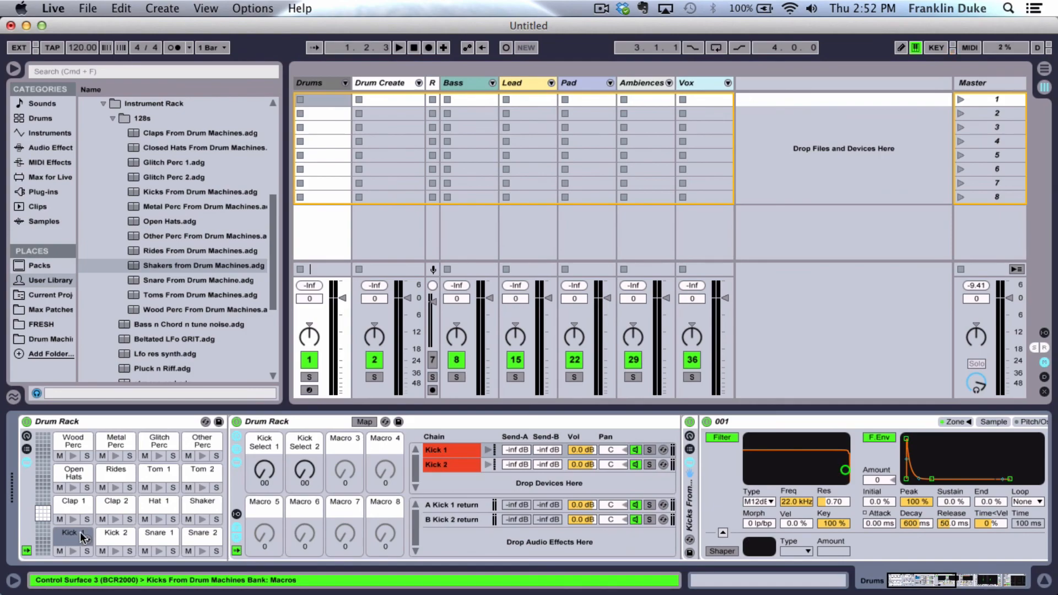
left_click(91, 502)
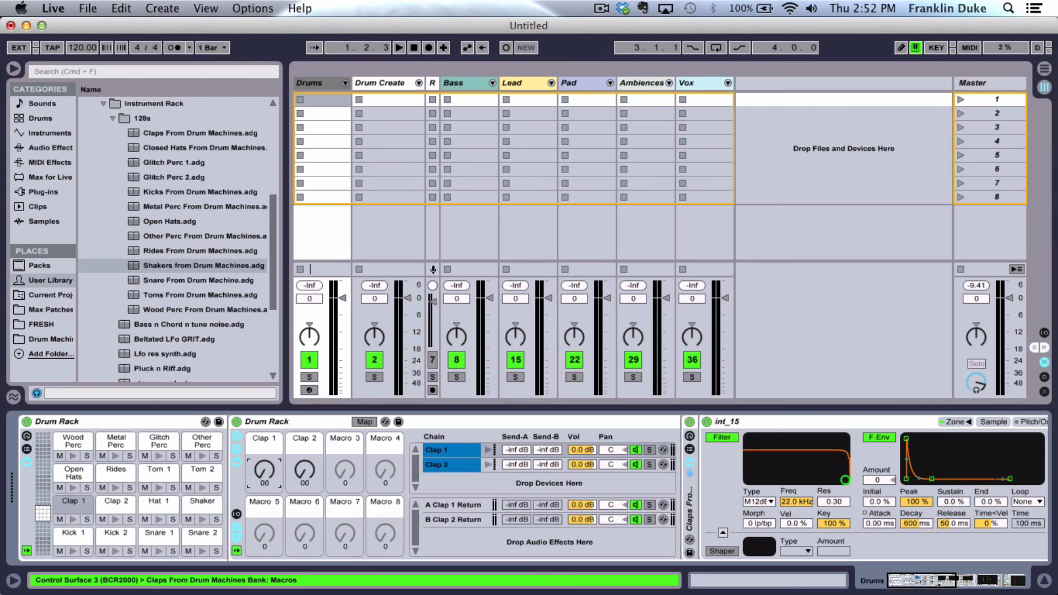
left_click(70, 534)
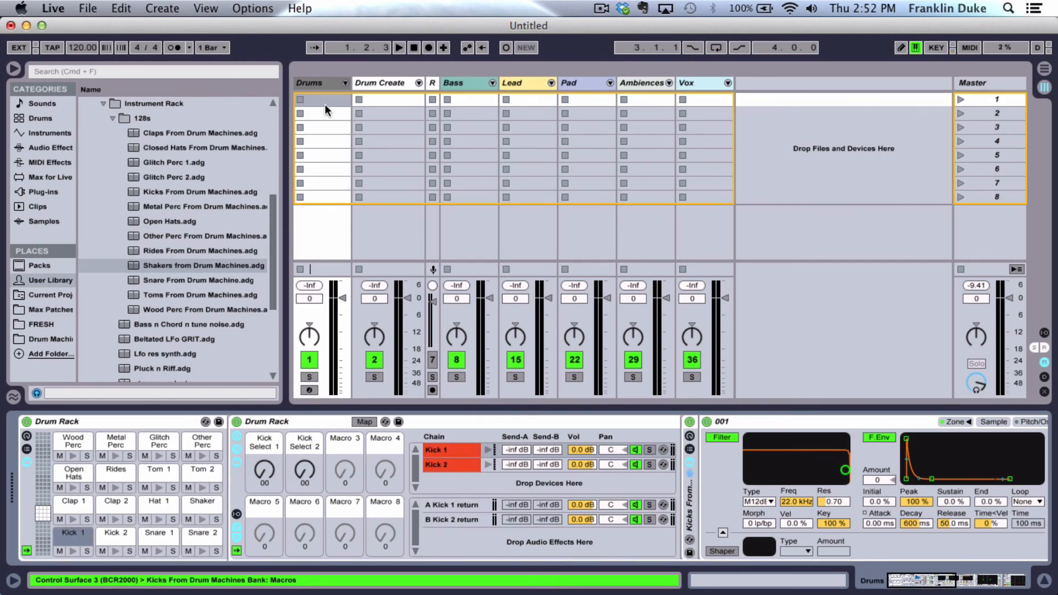
Create a MIDI clip in the Drums track's first slot with layered Kick 1 and Kick 2 sixteenth notes on all four beats.
double_click(316, 101)
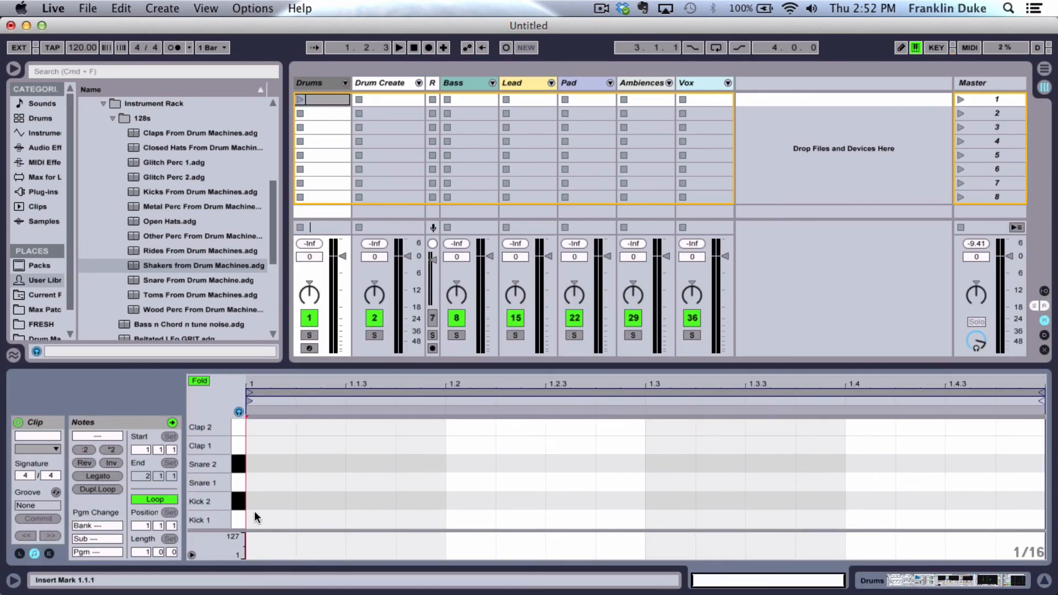
double_click(250, 521)
double_click(258, 497)
left_click(445, 524)
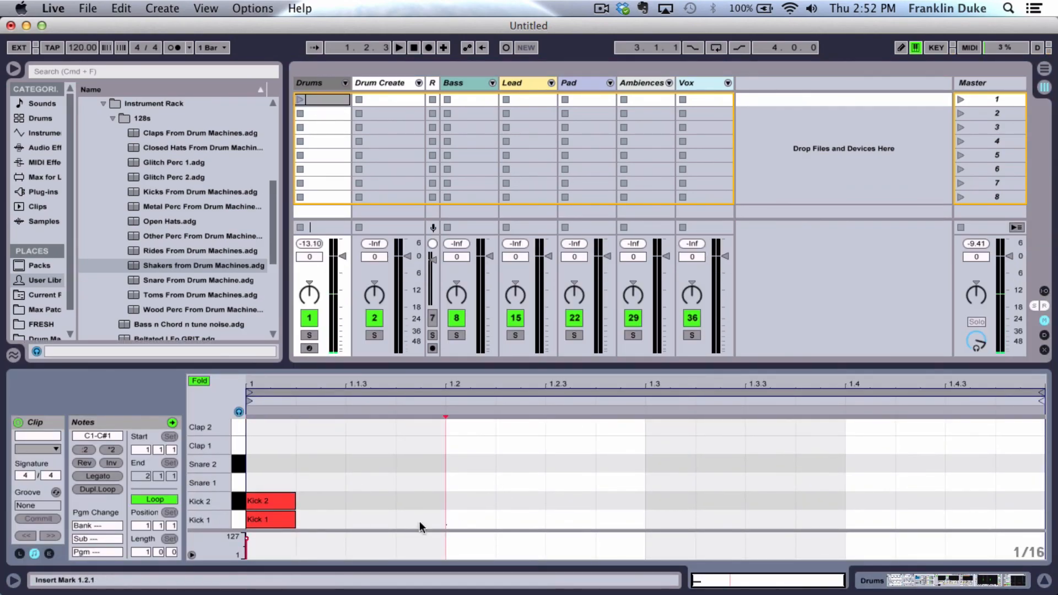
left_click_drag(445, 522, 211, 498)
key("super+d")
key("super+d")
key("super+d")
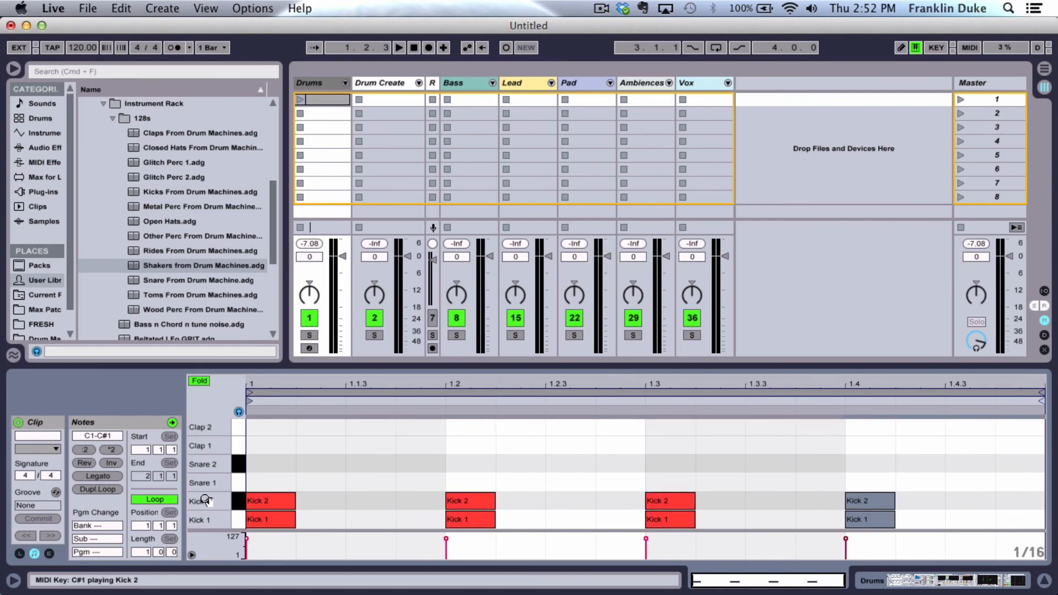
Add Clap 1 notes on beats 1.2 and 1.4 and a Shaker note at 1.1.3 in the Drums clip.
double_click(469, 446)
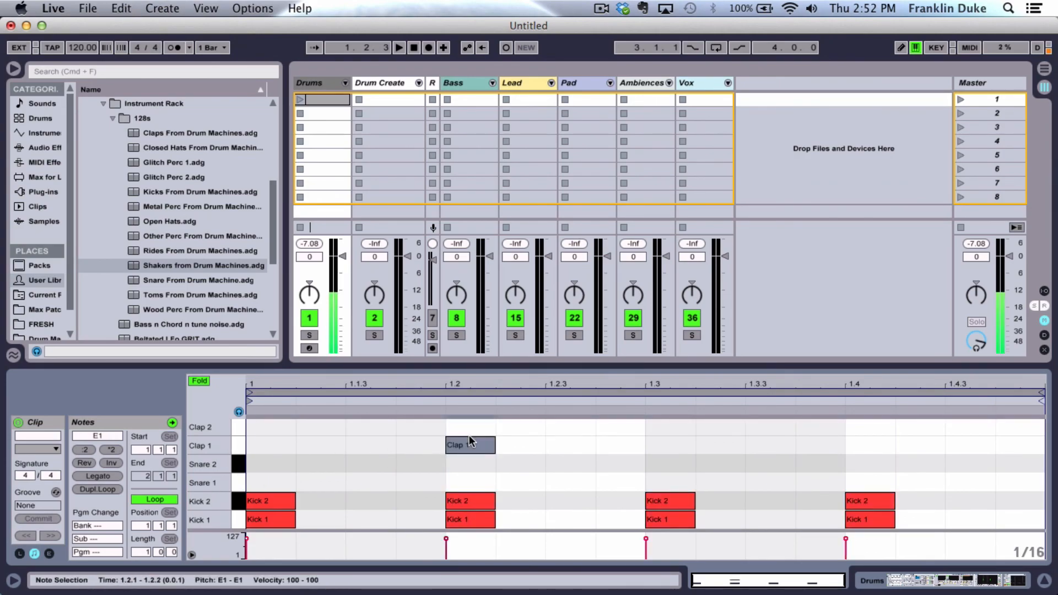
double_click(860, 445)
scroll(584, 457, "up", 3)
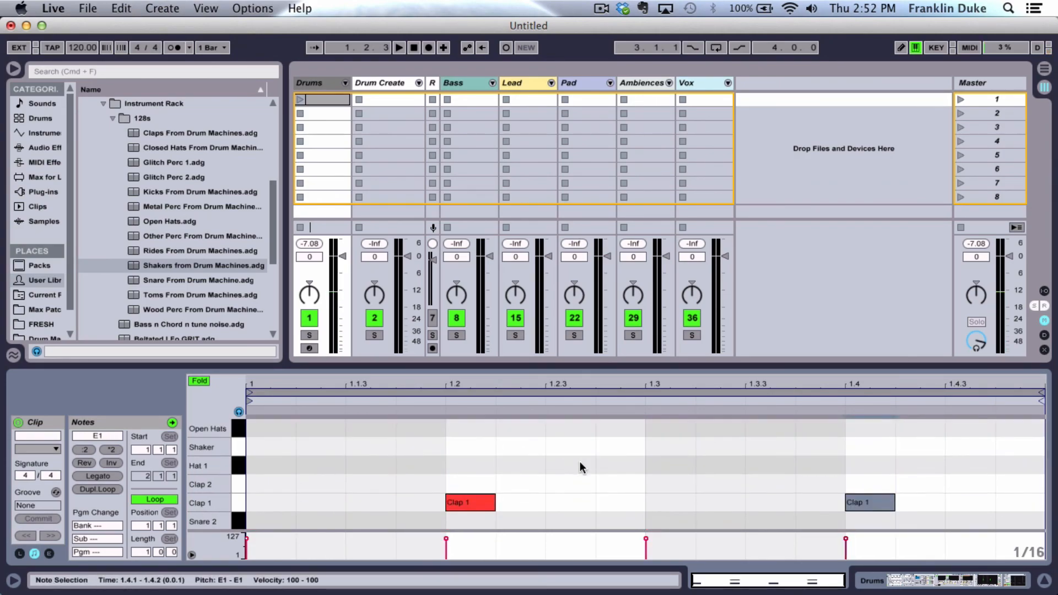
double_click(370, 447)
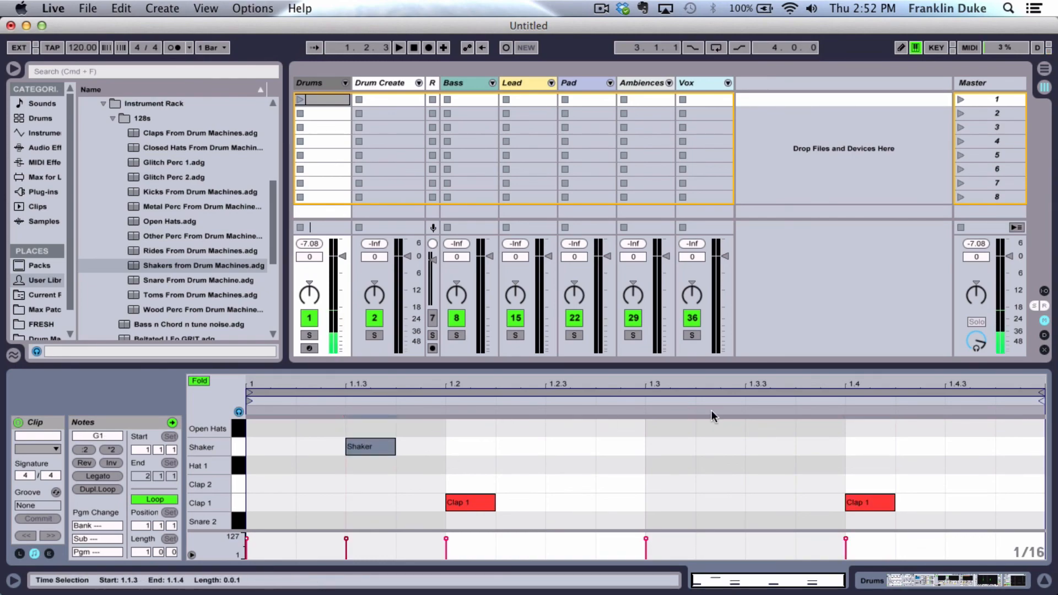
Add Shaker notes at 1.2.3, 1.3.3 and 1.4.3 in the Drums clip.
double_click(574, 446)
double_click(772, 447)
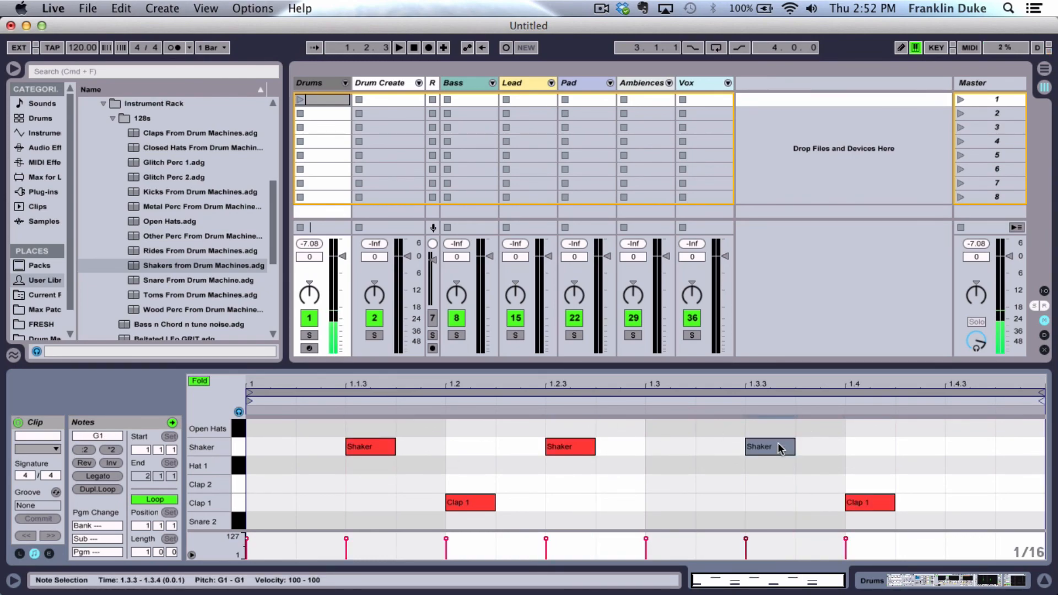
double_click(969, 447)
Add Open Hats notes at 1.1.3, 1.2.3, 1.3.3 and 1.4.3 in the Drums clip.
scroll(695, 515, "up", 1)
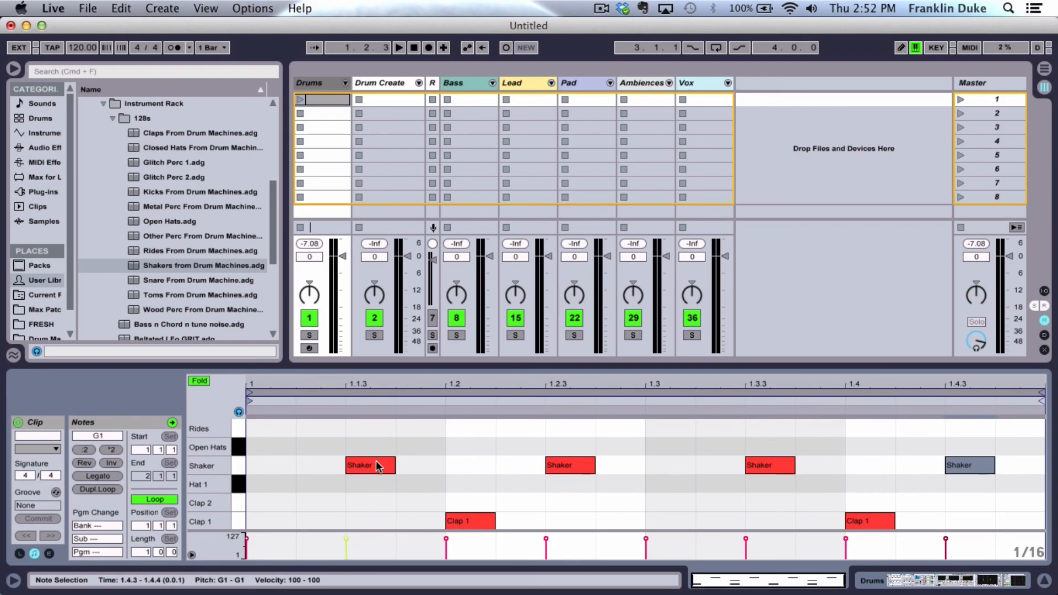
scroll(372, 455, "up", 2)
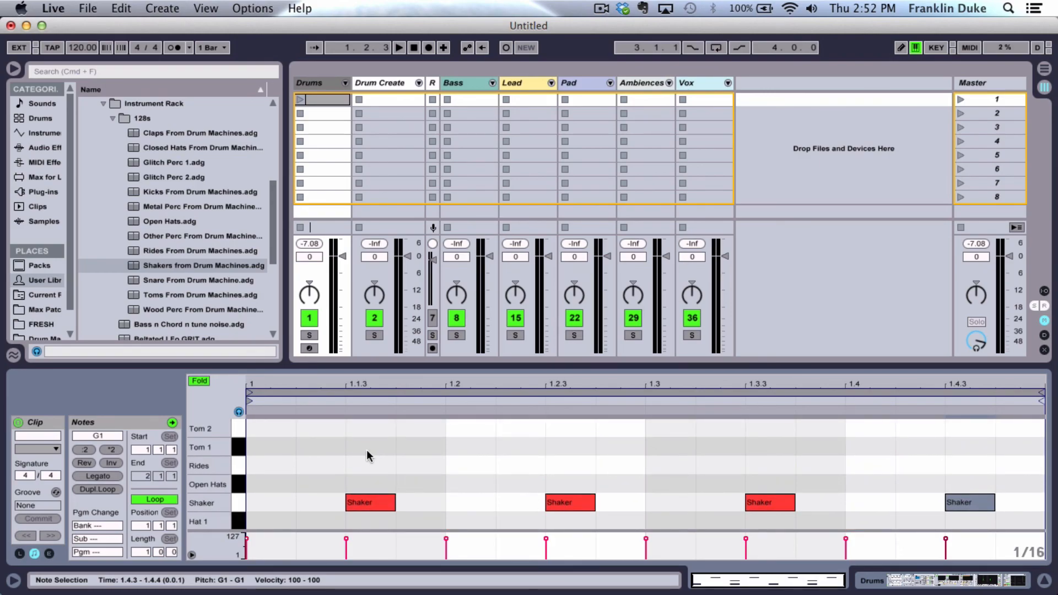
double_click(351, 484)
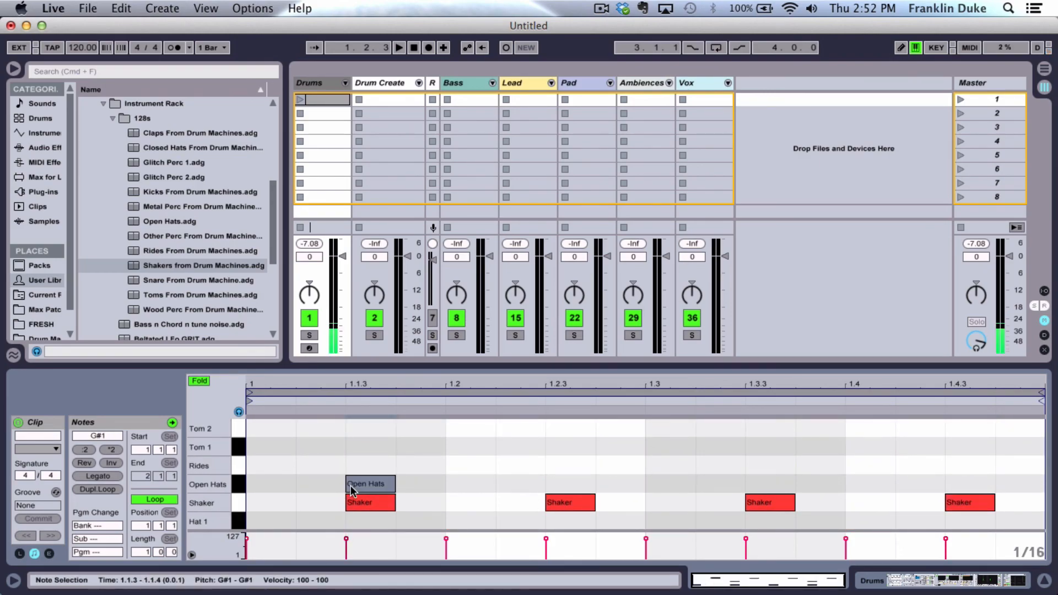
double_click(550, 484)
double_click(771, 483)
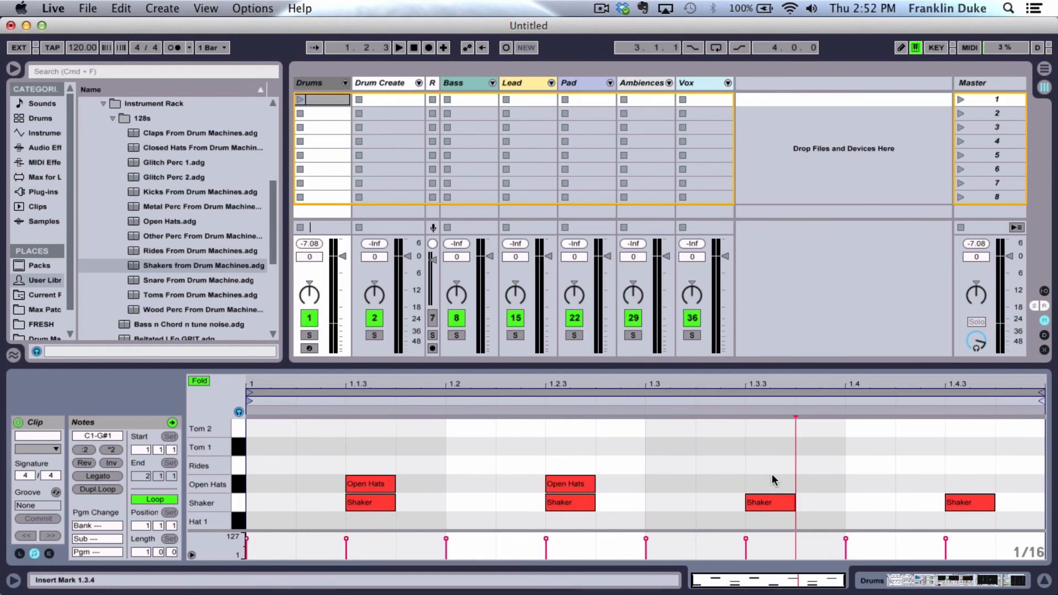
double_click(967, 467)
left_click_drag(966, 462, 980, 479)
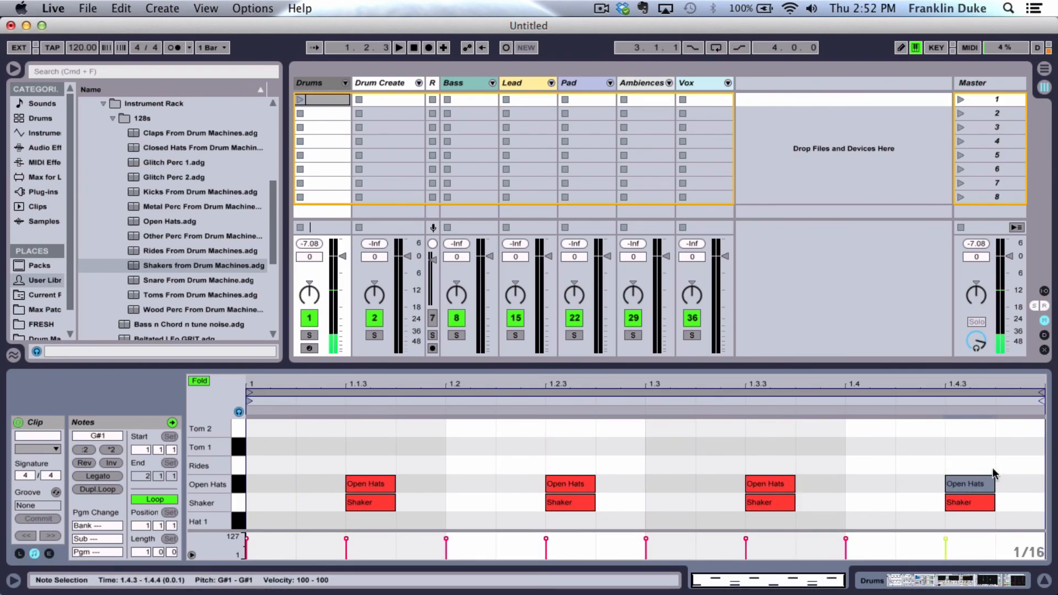
Move the four offbeat Open Hats notes to the Hat 1 row and add an Open Hats note at 1.4.4.
scroll(1030, 443, "down", 1)
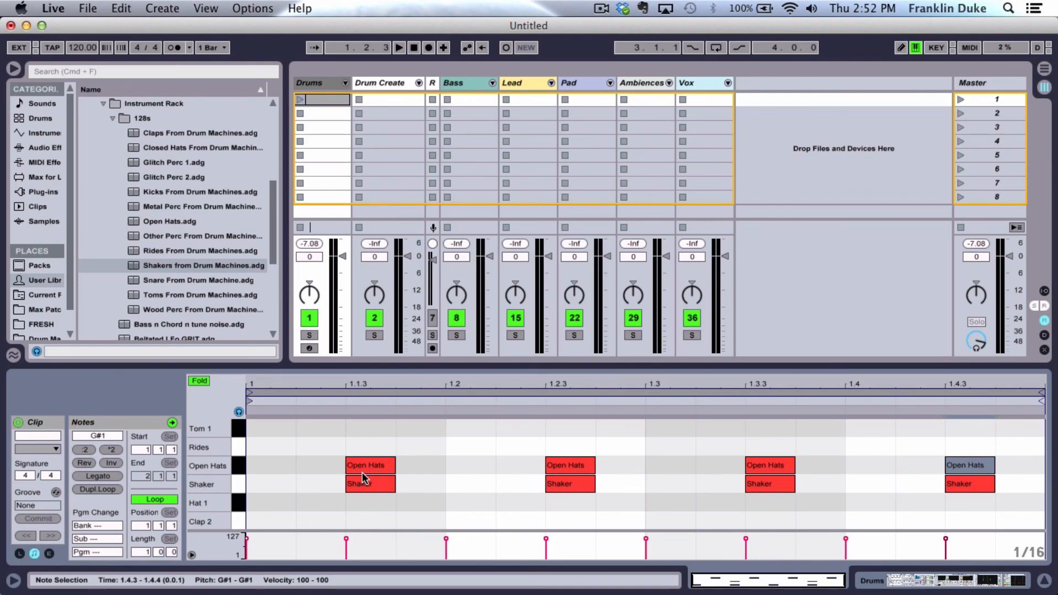
left_click_drag(359, 466, 359, 509)
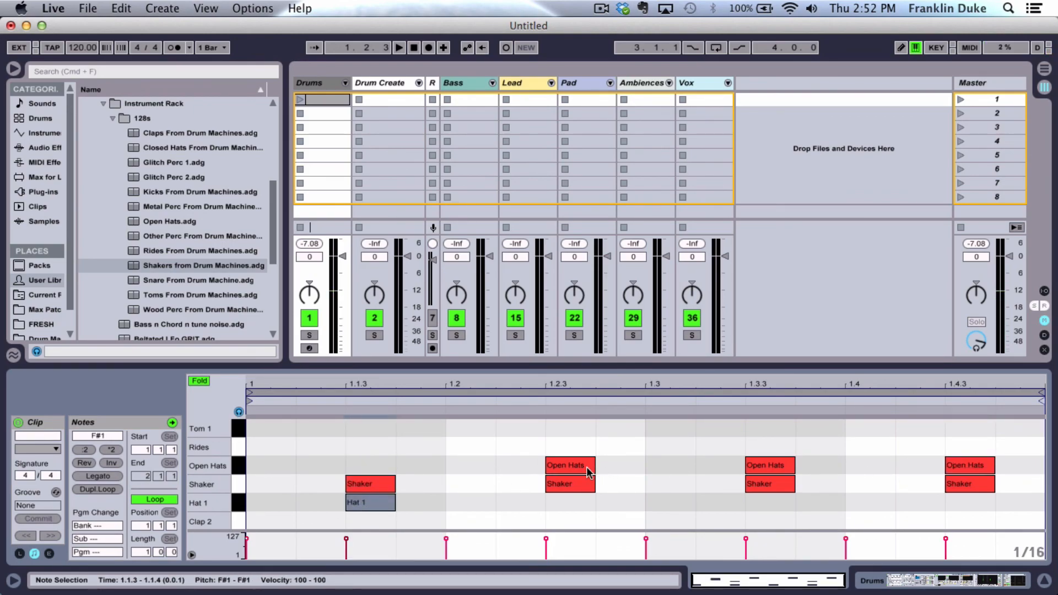
left_click_drag(587, 467, 586, 510)
left_click_drag(772, 465, 776, 503)
left_click_drag(978, 465, 979, 502)
double_click(1026, 466)
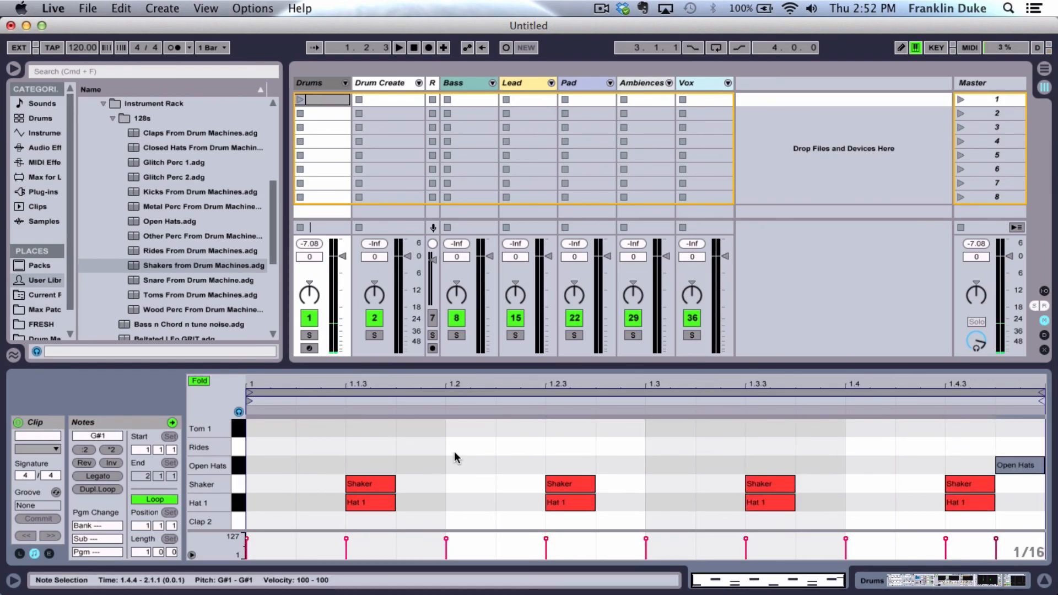
Add Tom 1 notes at 1.2.2, 1.2.4 and 1.3.4, with the Drums clip launched for playback.
scroll(445, 441, "up", 4)
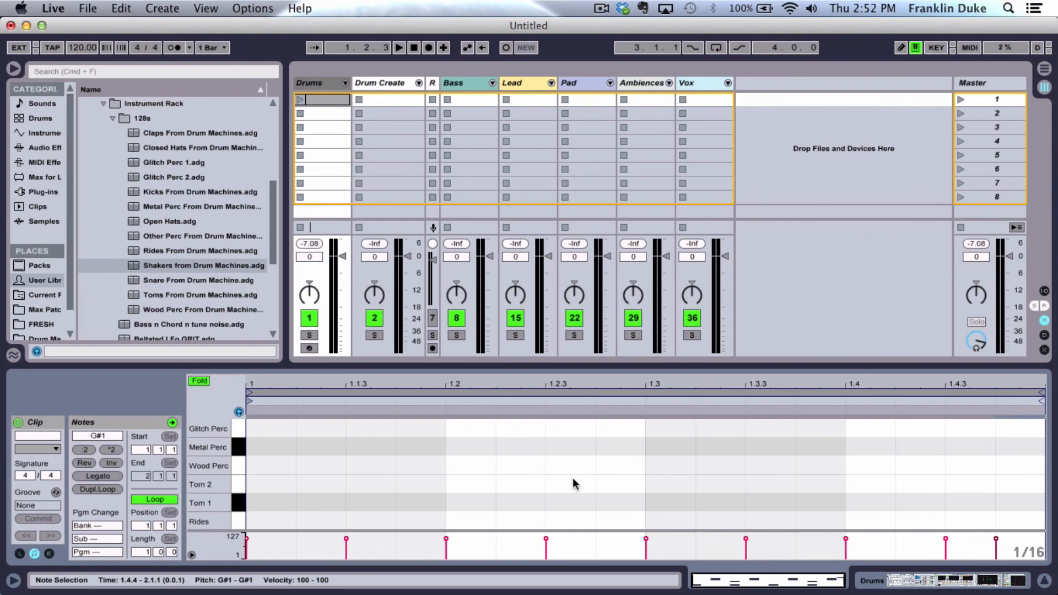
double_click(554, 502)
left_click_drag(553, 502, 504, 502)
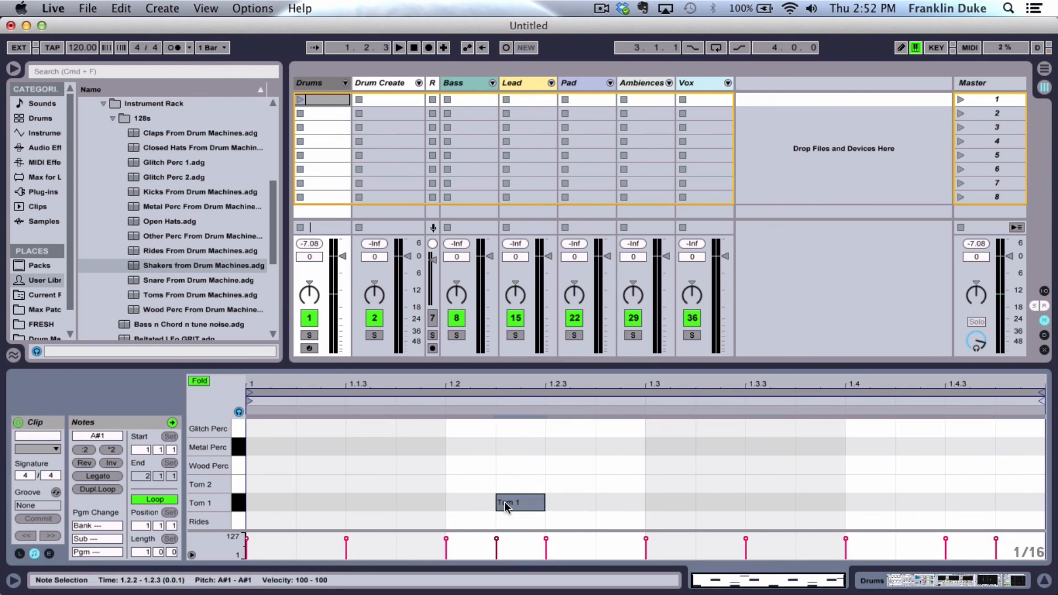
left_click(298, 100)
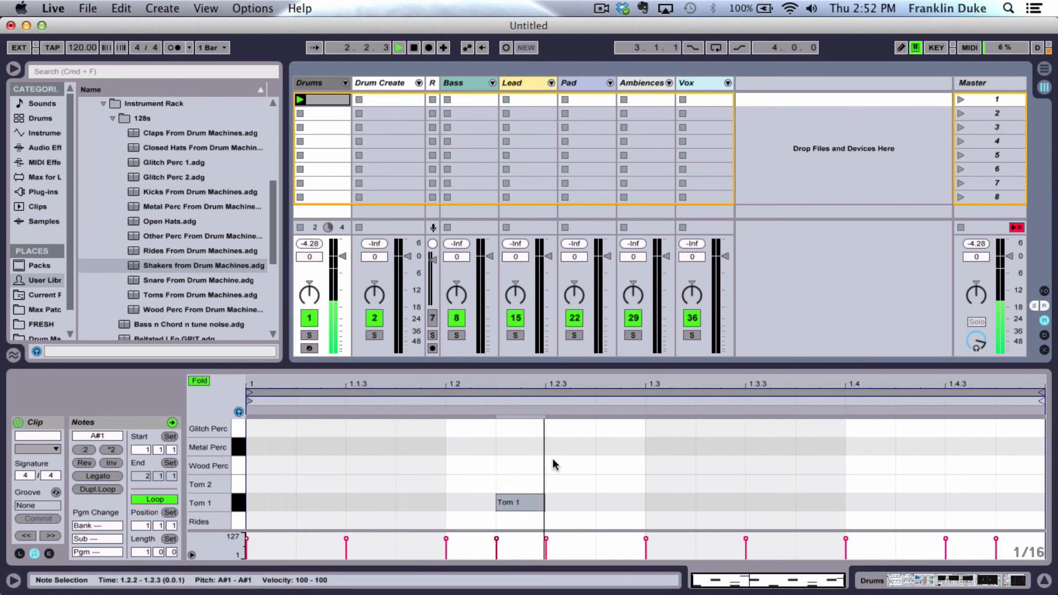
left_click_drag(516, 498, 818, 504)
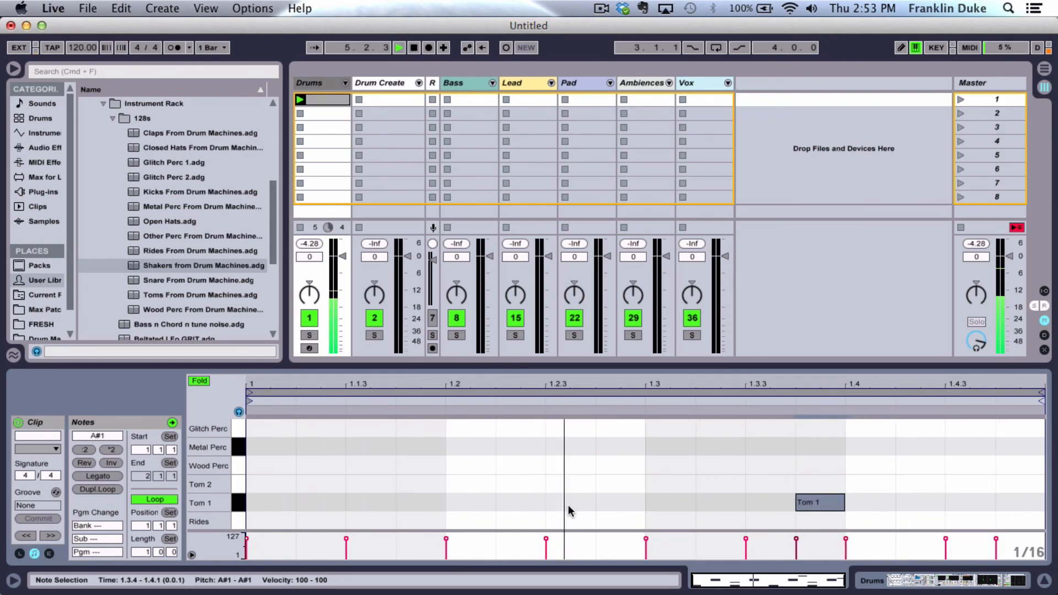
double_click(521, 501)
left_click(636, 485)
double_click(617, 505)
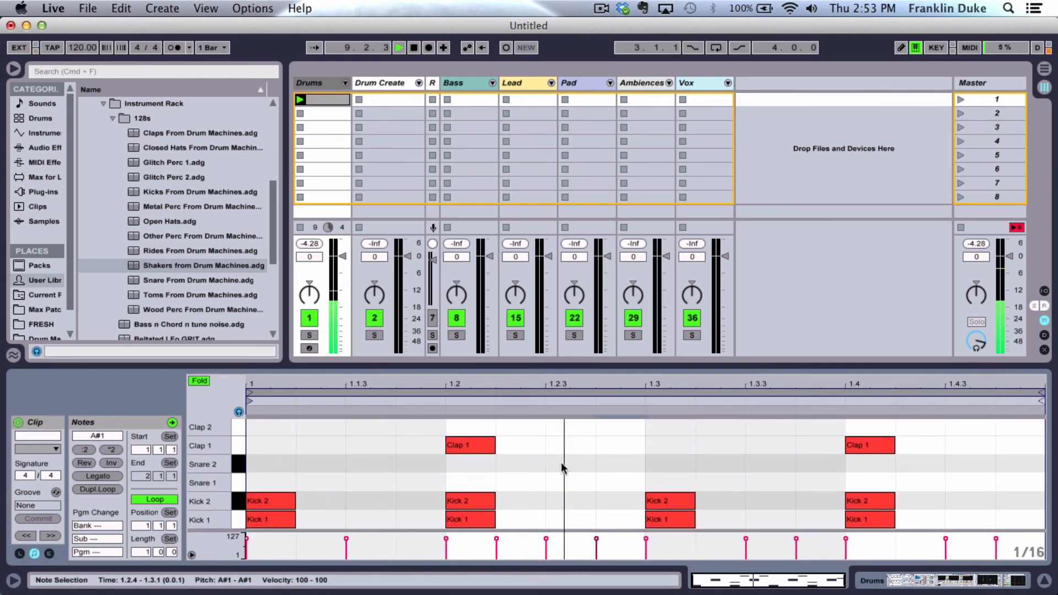
Set the Clap 1 macro in the Clap 1 pad's nested rack to 19 while the beat plays.
left_click(313, 82)
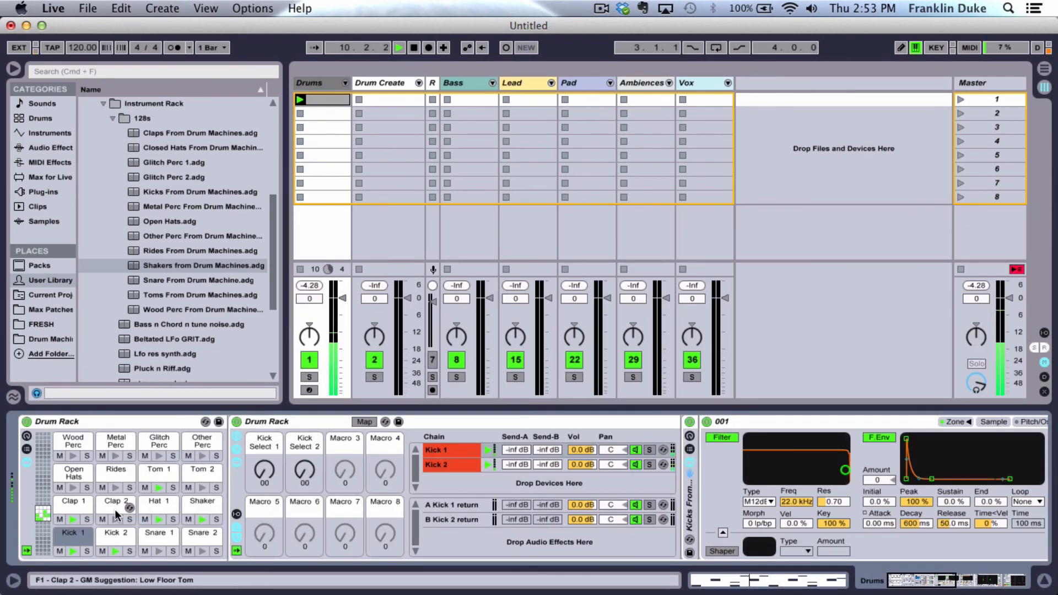
left_click(267, 470)
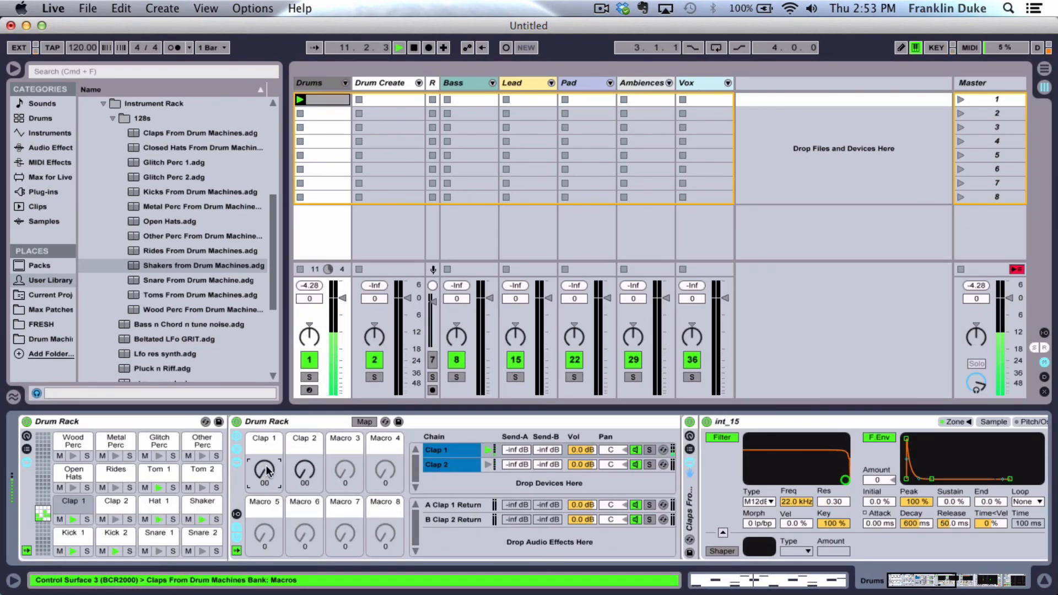
key("Up")
key("Up")
key("Up")
key("Up")
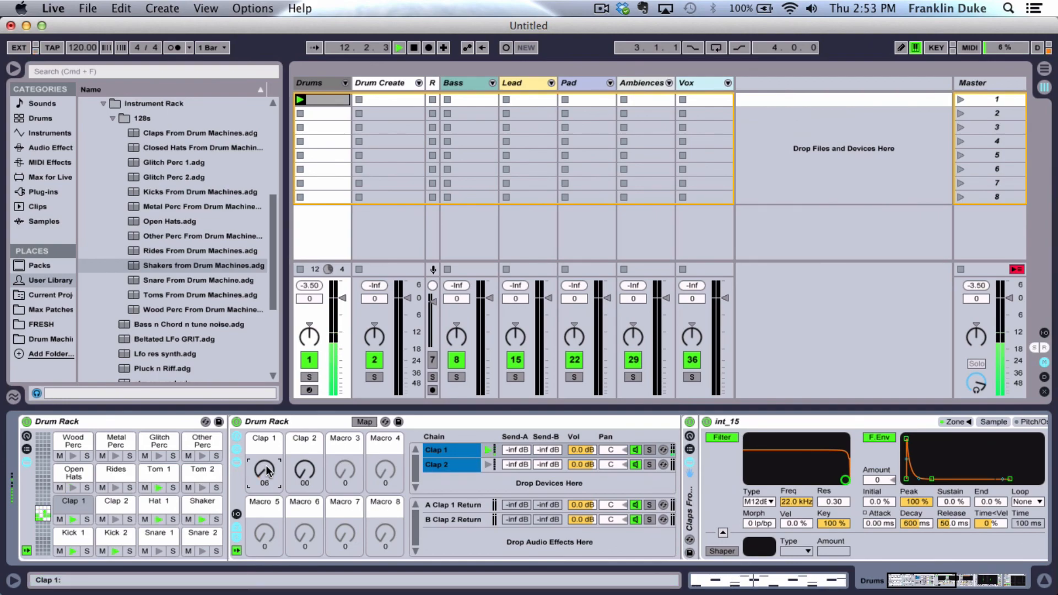
key("Up")
key("Up")
key("Up")
key("Up")
key("Up")
key("Up")
key("Up")
key("Up")
key("Down")
Transpose the Clap 1 chain's int_15 Sampler by +4 st and enable its pitch envelope.
left_click(445, 446)
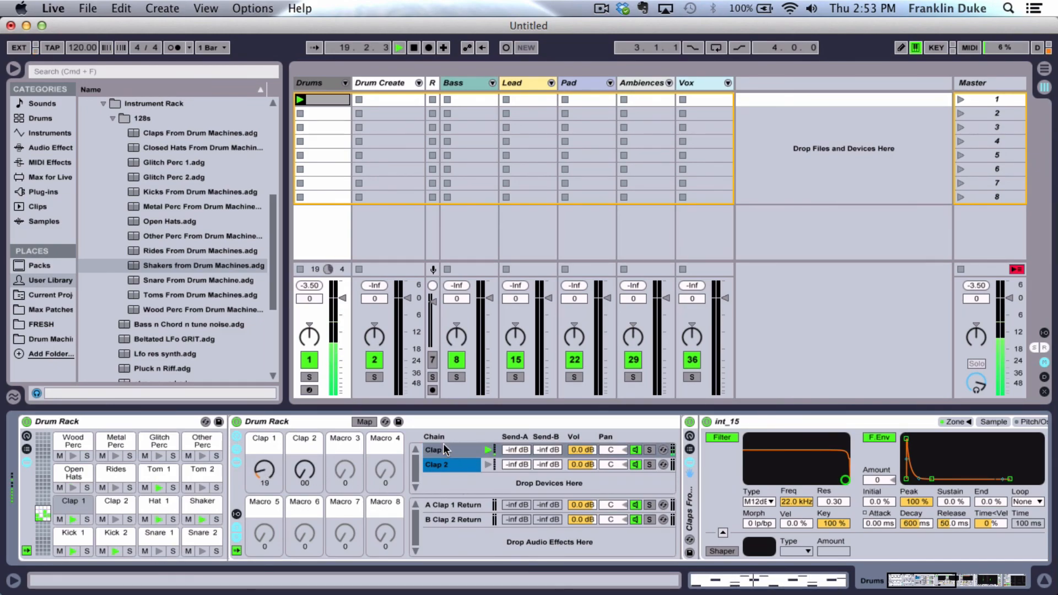
scroll(766, 544, "right", 9)
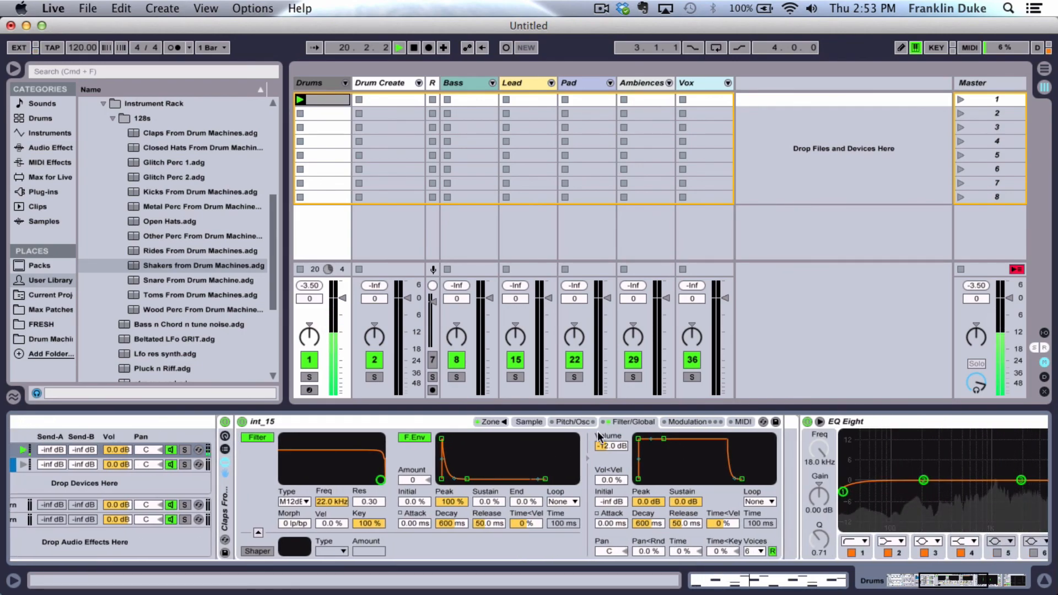
left_click(568, 424)
left_click_drag(698, 519, 698, 512)
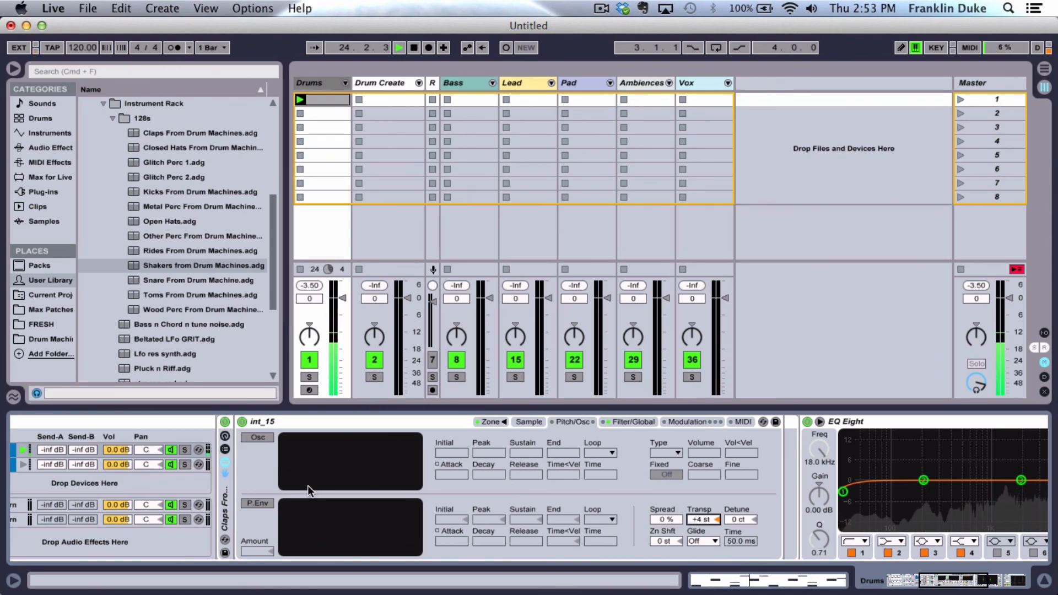
left_click(258, 503)
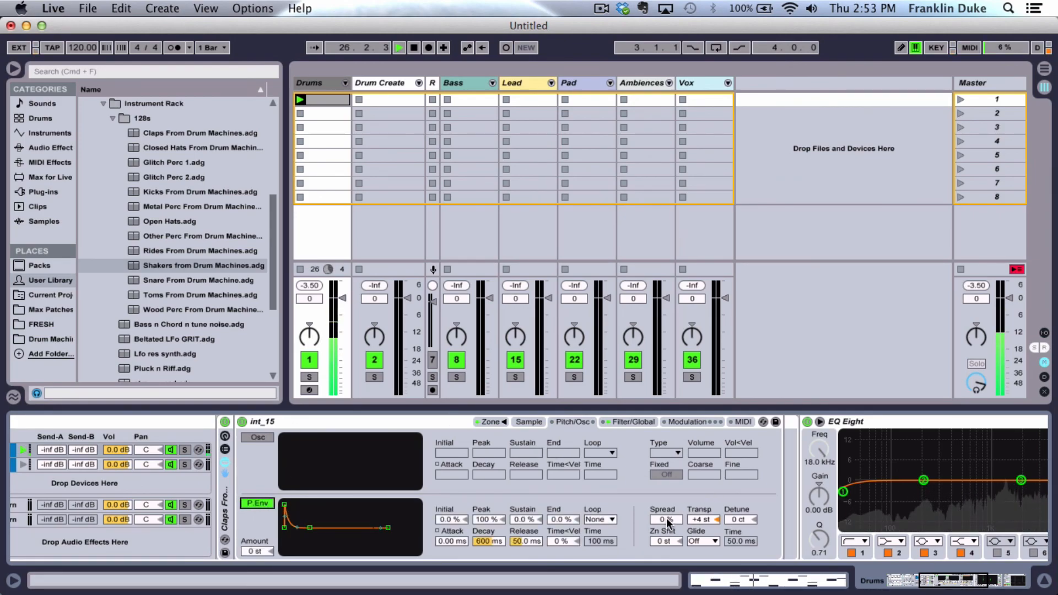
mouse_move(668, 522)
left_mouse_down()
mouse_move(668, 467)
mouse_move(668, 523)
left_mouse_up()
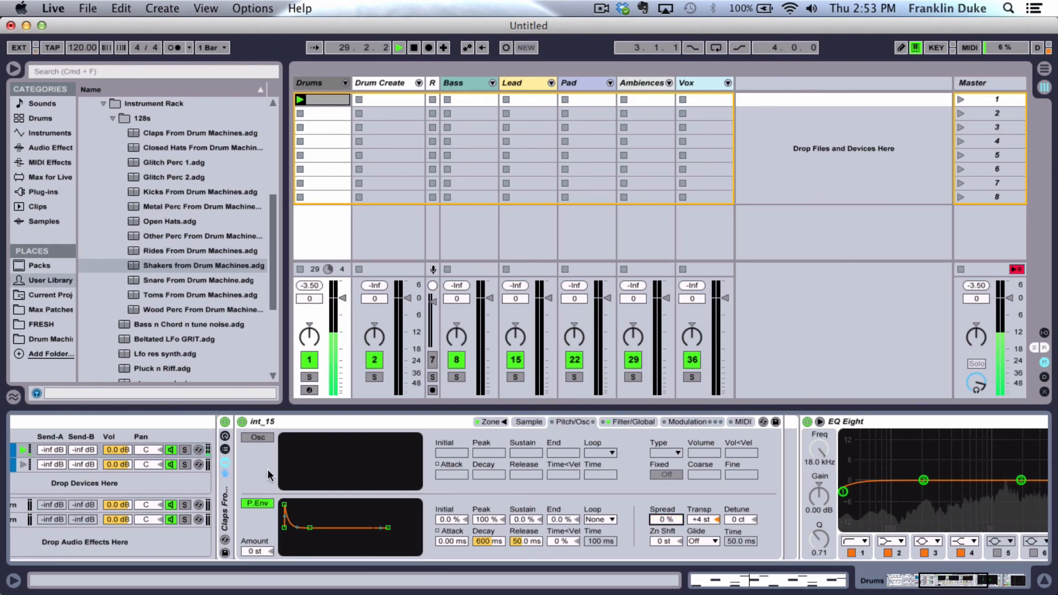
Enable the int_15 Sampler's oscillator with volume -9.1 dB and an envelope peak of -12 dB.
left_click(253, 438)
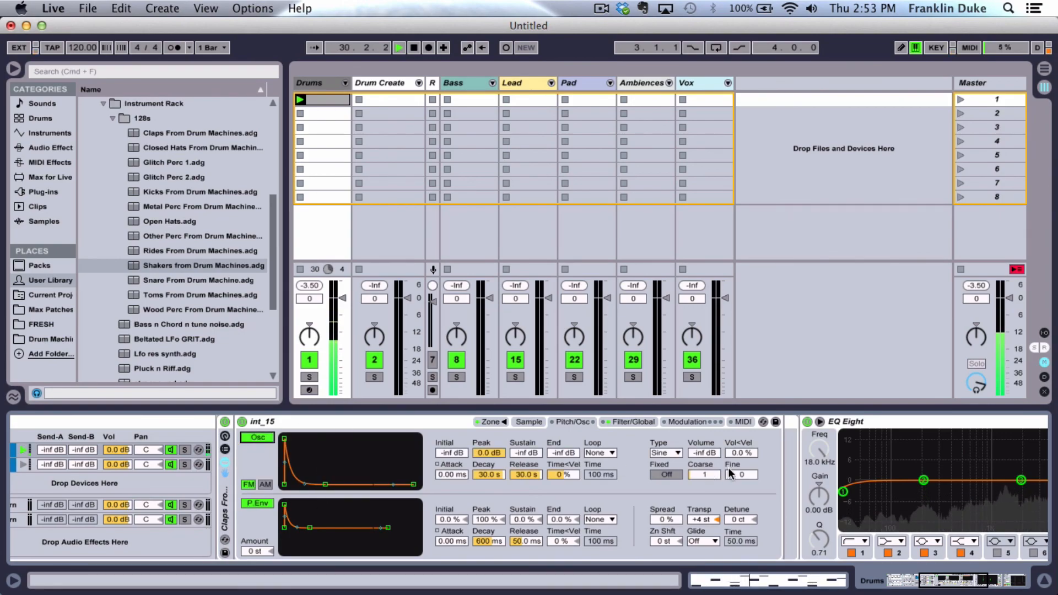
left_click_drag(704, 453, 704, 430)
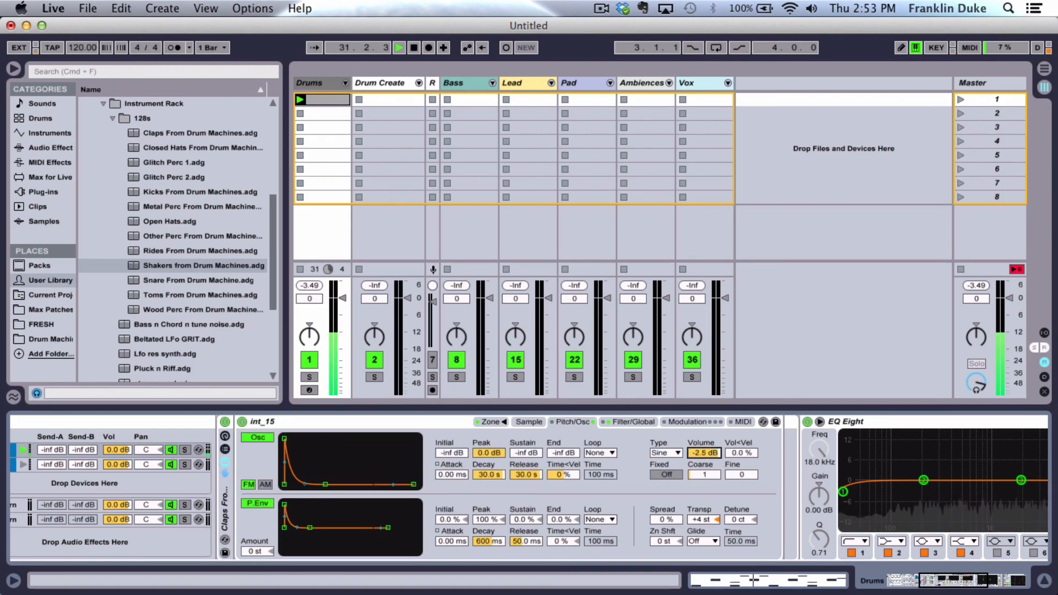
mouse_move(285, 438)
left_mouse_down()
mouse_move(325, 439)
mouse_move(285, 441)
mouse_move(284, 483)
mouse_move(285, 439)
mouse_move(284, 480)
mouse_move(284, 452)
left_mouse_up()
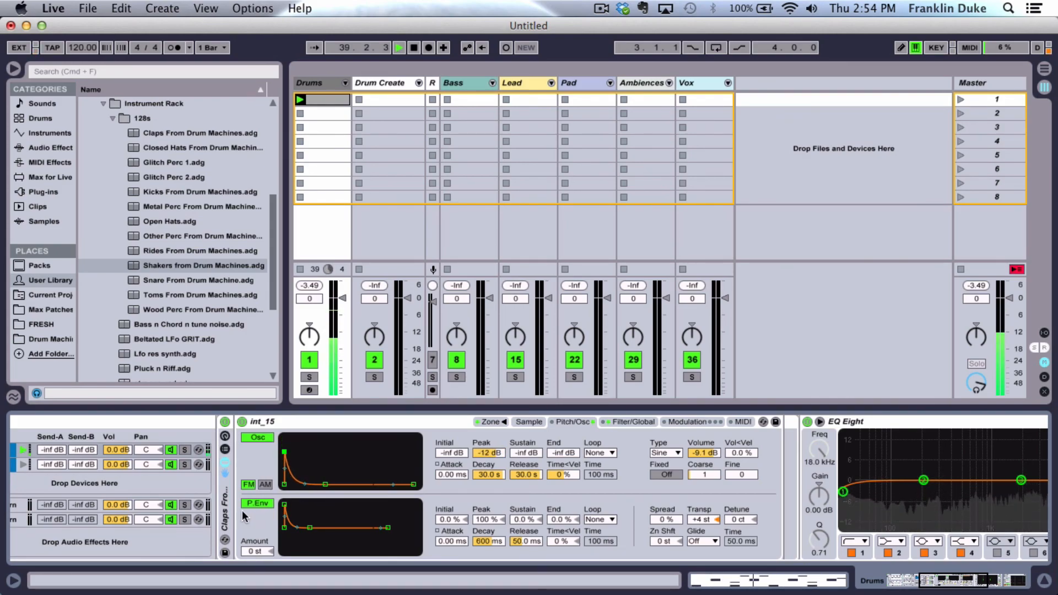
Set the int_15 pitch envelope's attack to 0.55 ms and its amount to -11 st.
left_click_drag(286, 508, 290, 504)
left_click_drag(252, 551, 253, 553)
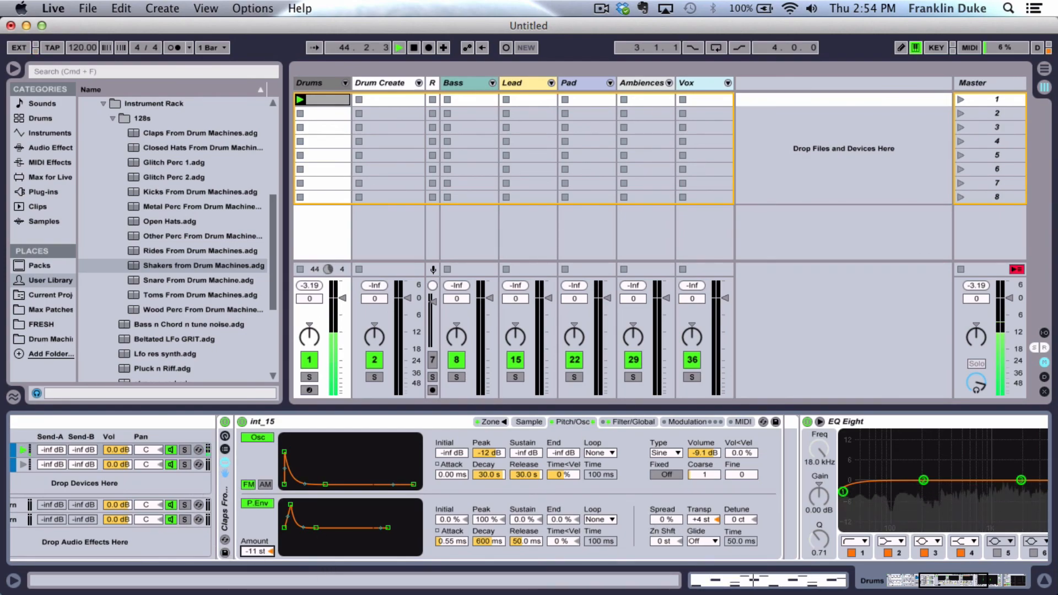
left_click(670, 518)
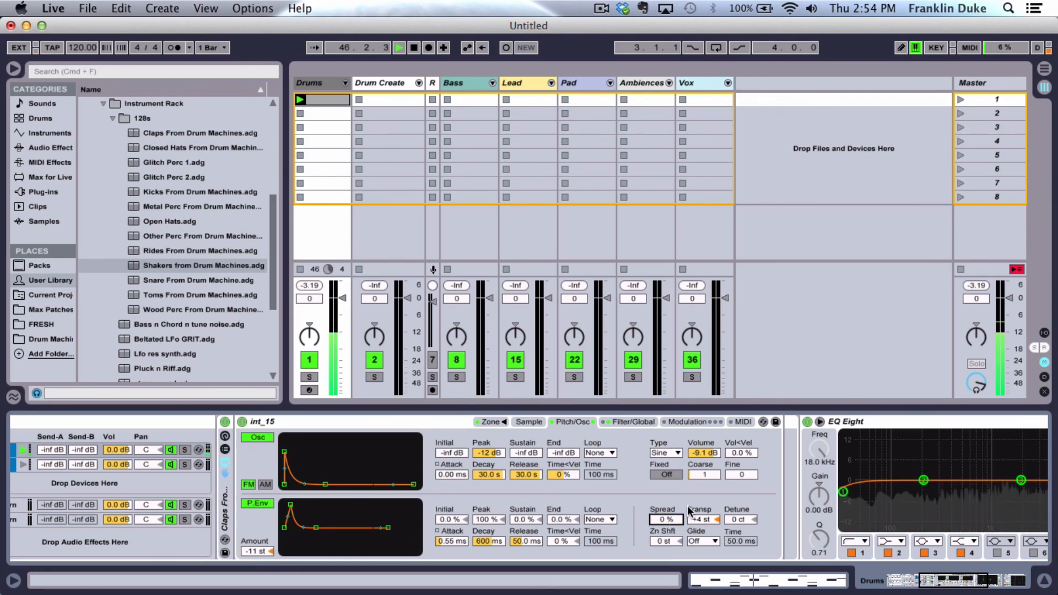
Show the int_15 oscillator volume envelope in the Drums clip.
right_click(702, 453)
left_click(756, 274)
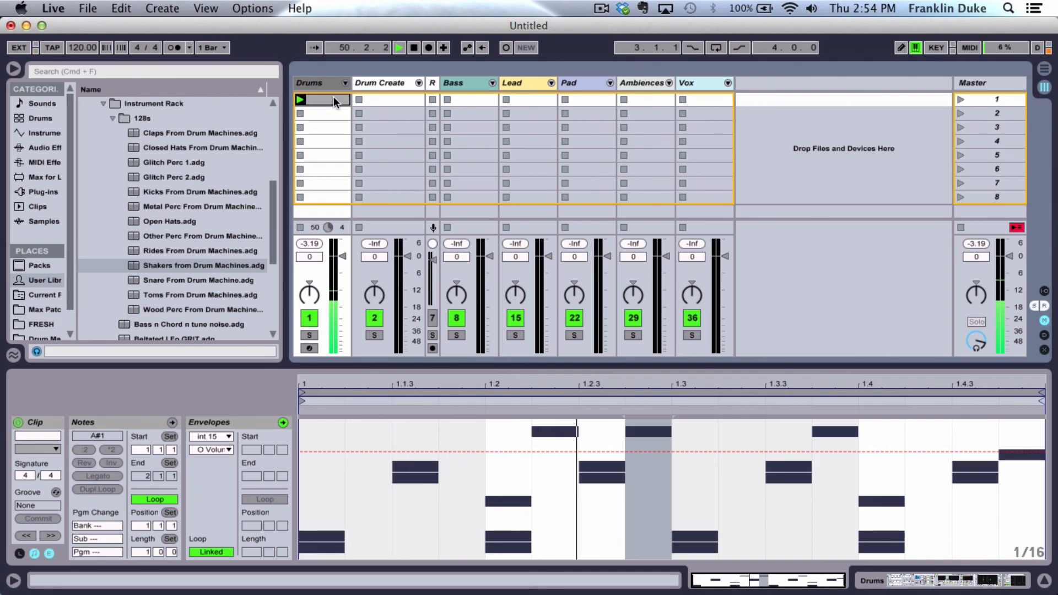
key("Tab")
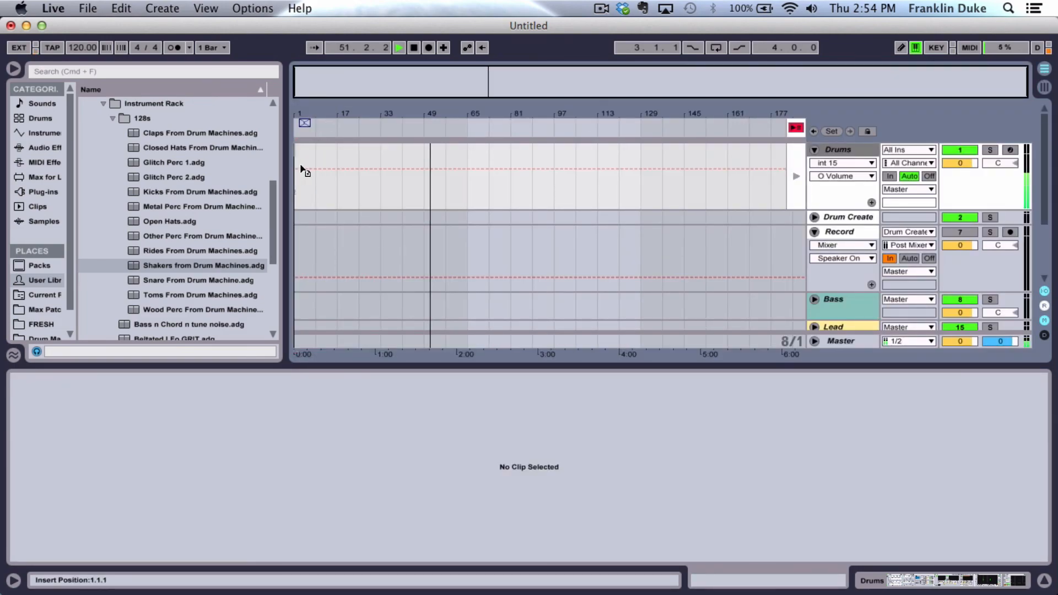
key("Tab")
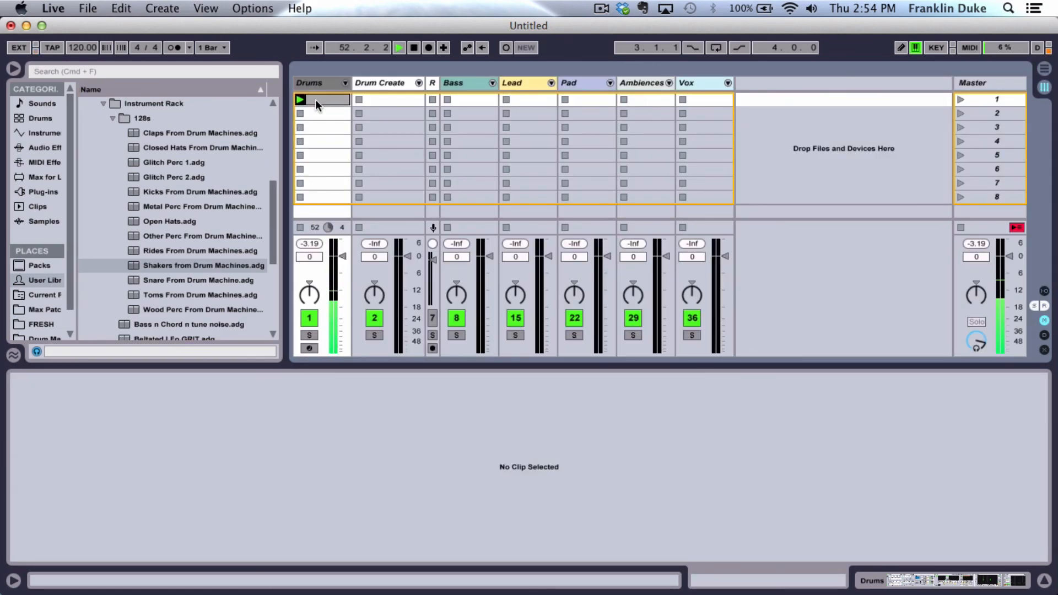
left_click(315, 99)
Draw an oscillator volume envelope that falls from -3.1 dB at beat 1.2 to a much lower level just before 1.4.
left_click(387, 452)
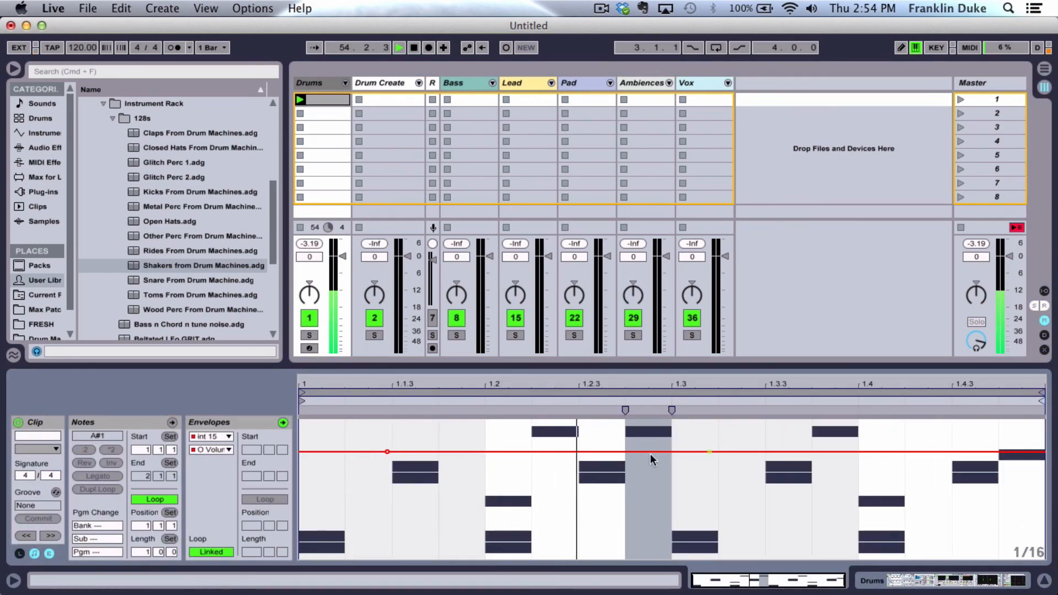
left_click_drag(386, 451, 473, 421)
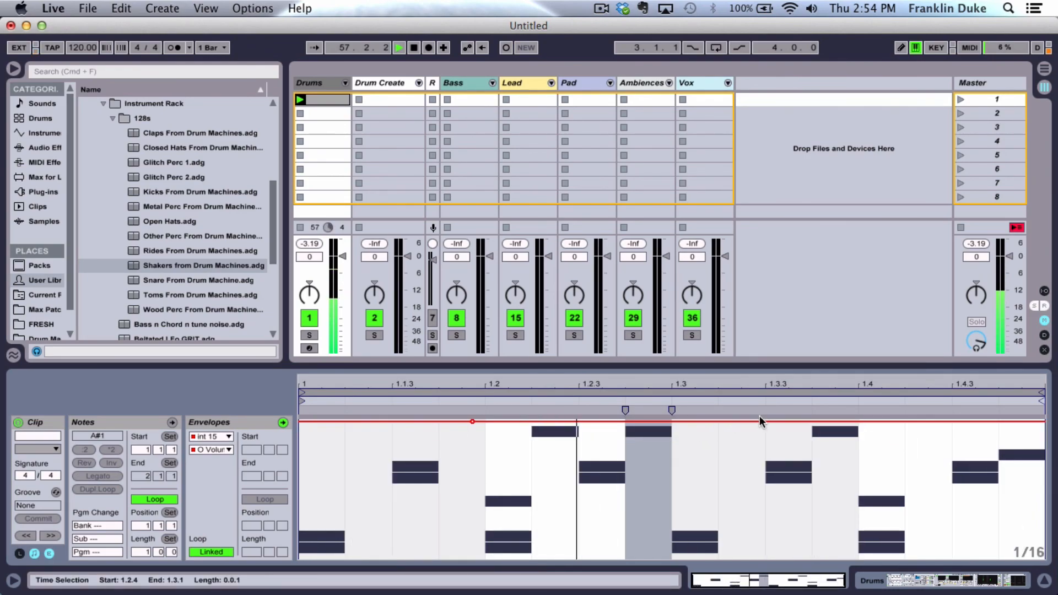
left_click_drag(859, 421, 846, 514)
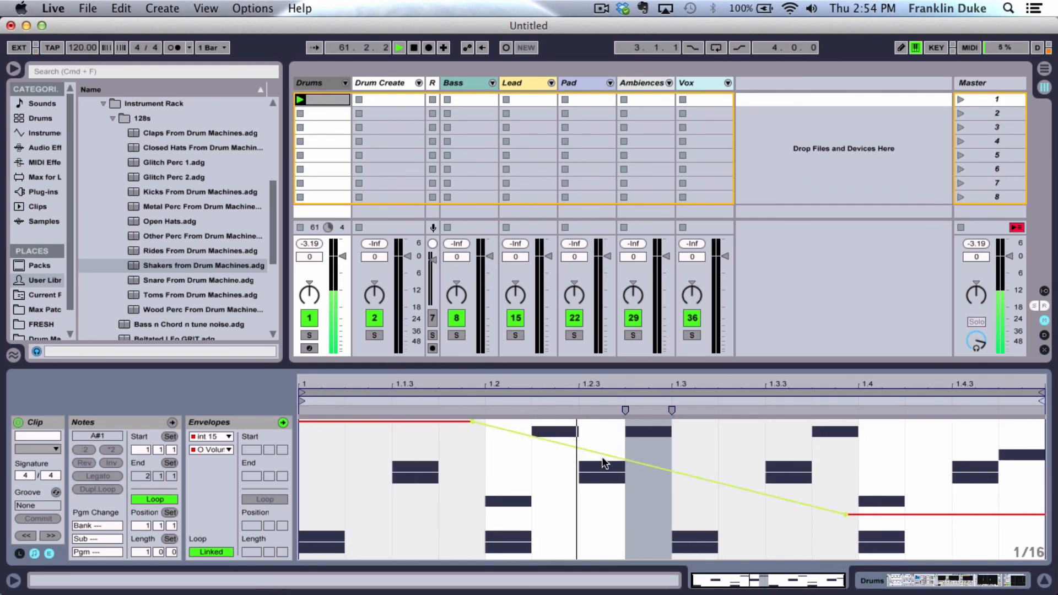
mouse_move(577, 450)
left_mouse_down()
mouse_move(577, 488)
mouse_move(577, 450)
mouse_move(576, 459)
left_mouse_up()
left_click_drag(470, 432, 487, 431)
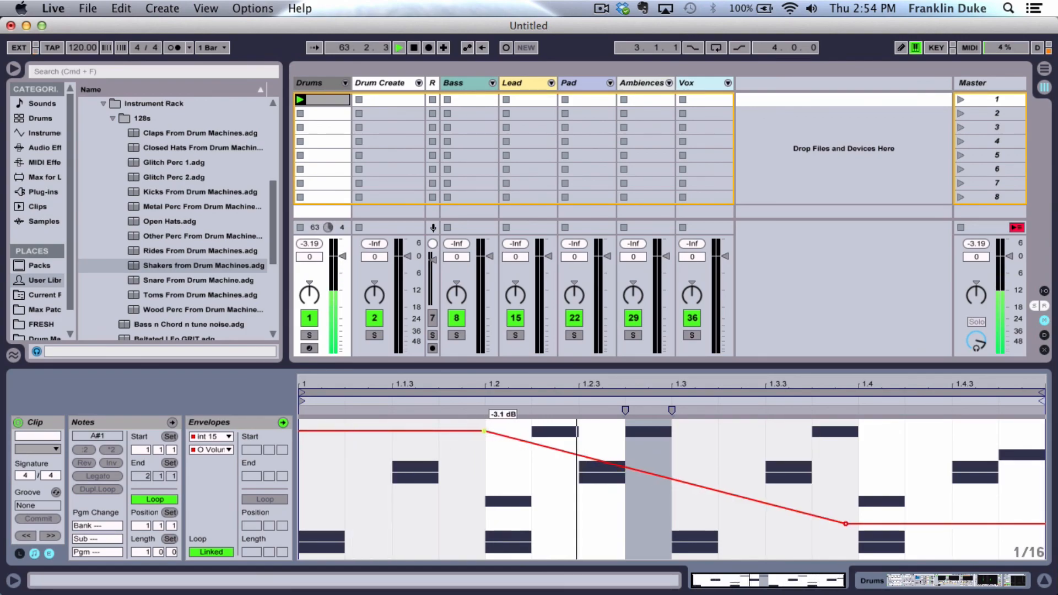
Show the Drums track's device chain and stop its playing clip.
left_click(322, 81)
scroll(416, 517, "left", 10)
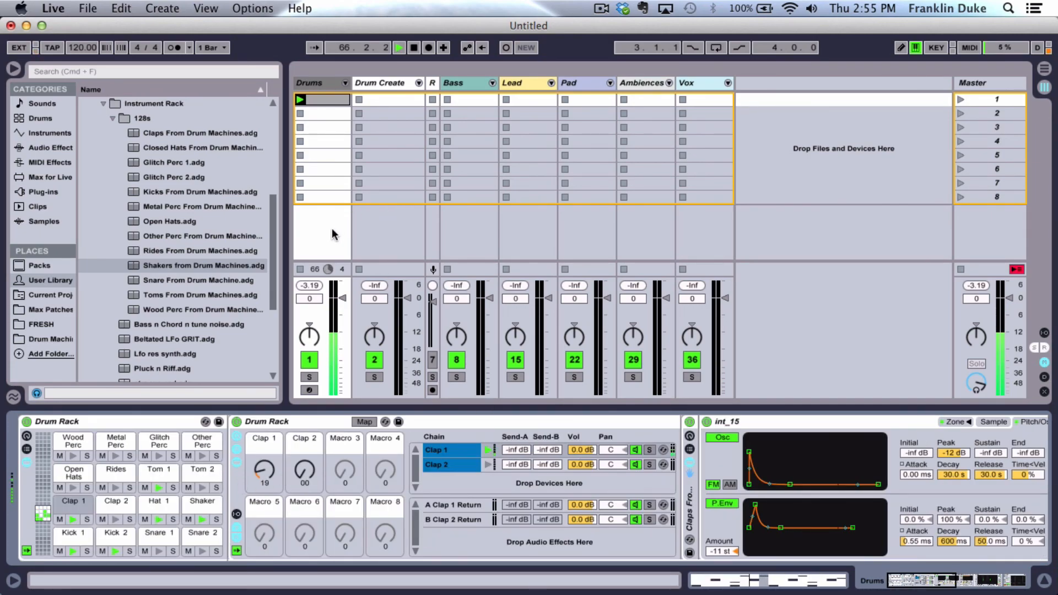
left_click(297, 266)
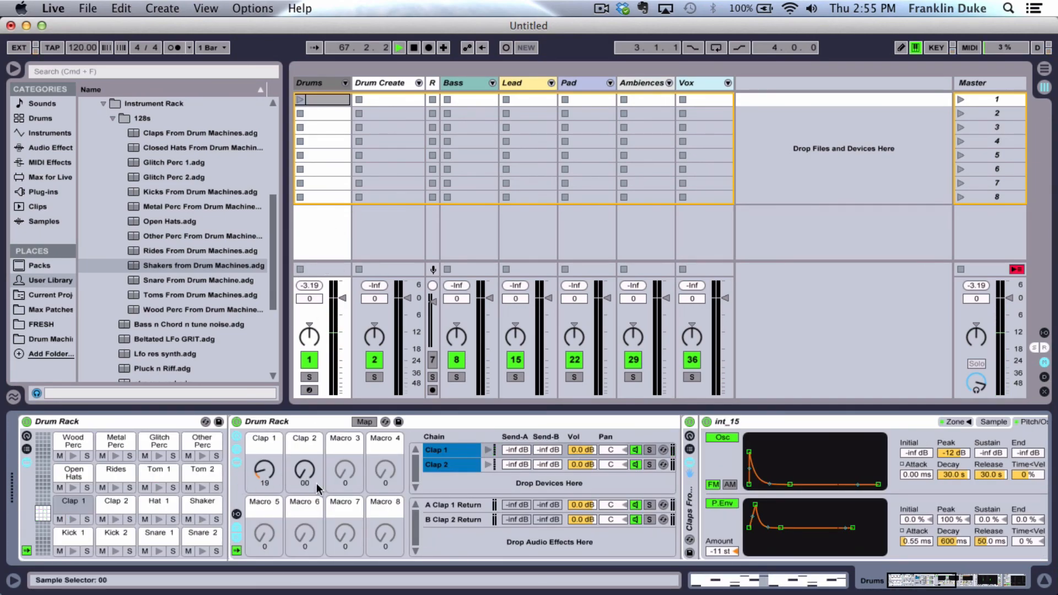
scroll(368, 490, "right", 12)
scroll(368, 491, "left", 12)
scroll(368, 490, "right", 12)
scroll(359, 498, "left", 12)
Delete the first Drums clip and reset the nested rack's Clap 1 macro to 0.
left_click(330, 98)
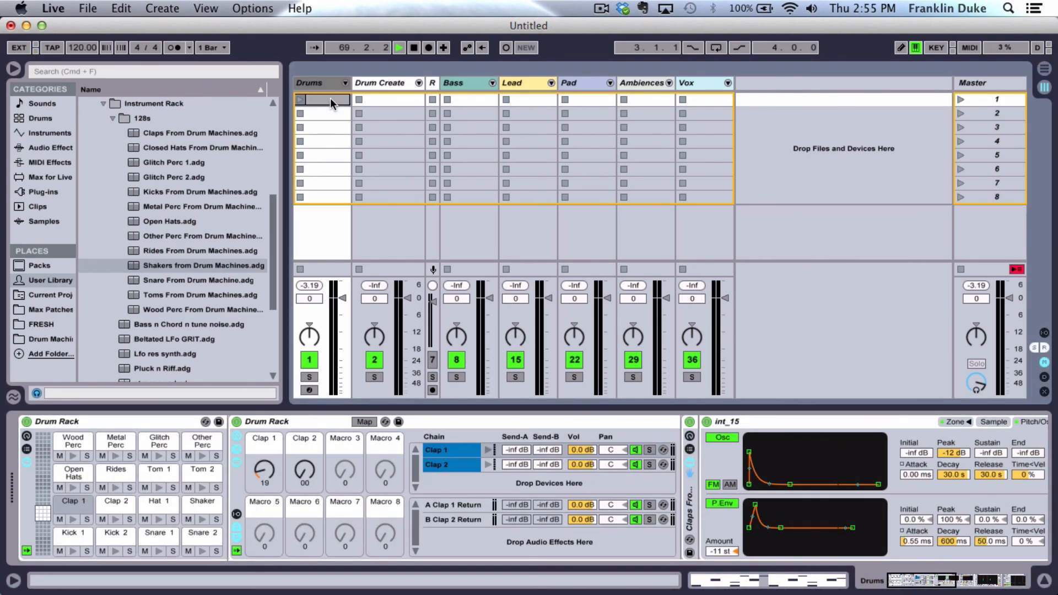
key("Delete")
left_click_drag(263, 466, 263, 496)
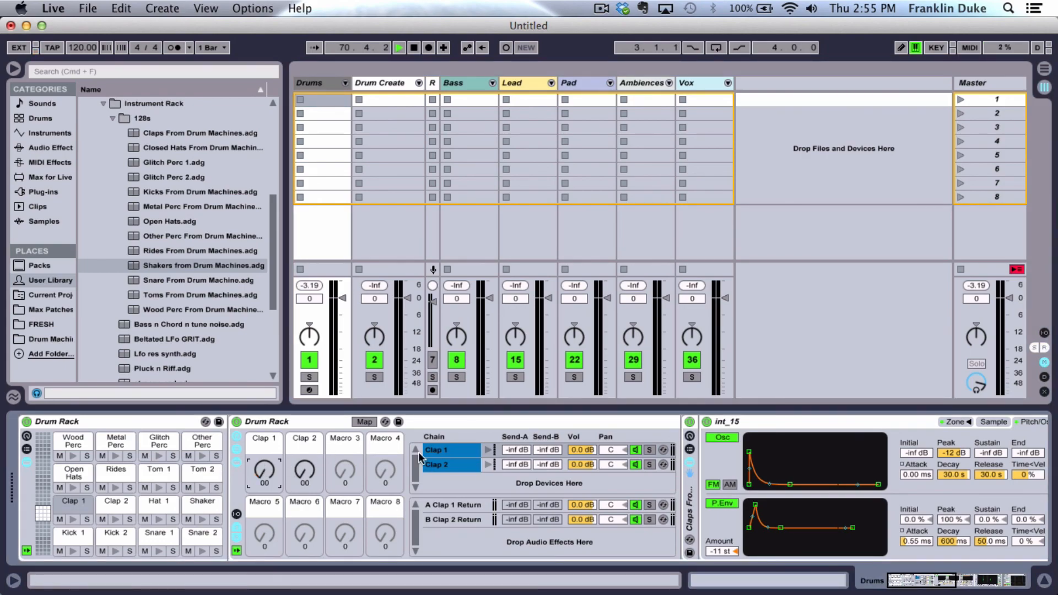
Unfold the Bass group to examine its tracks and the Bass 1 device chain, and fold it again.
left_click(461, 77)
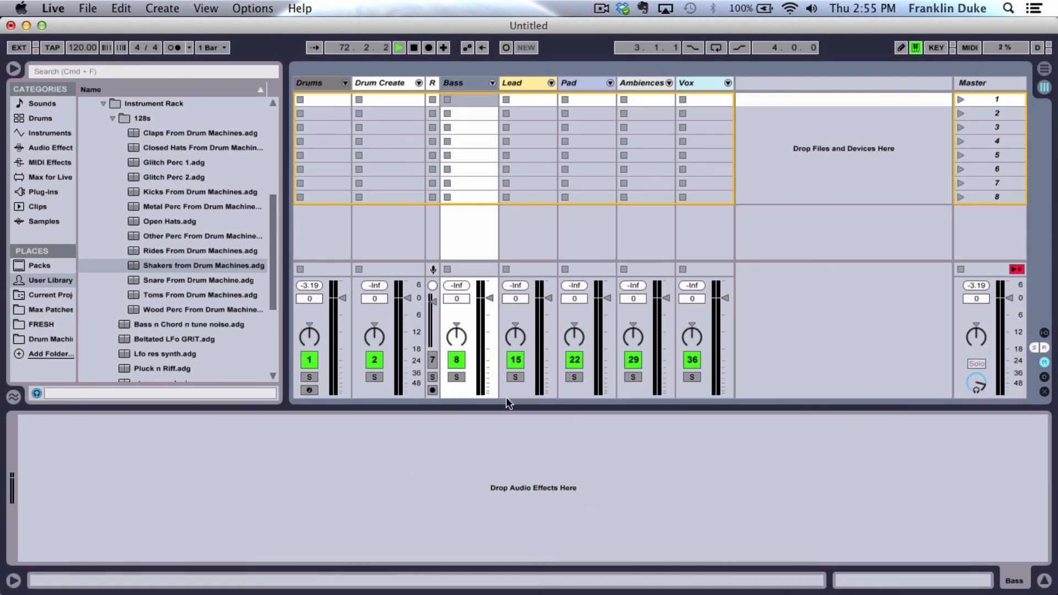
left_click(494, 82)
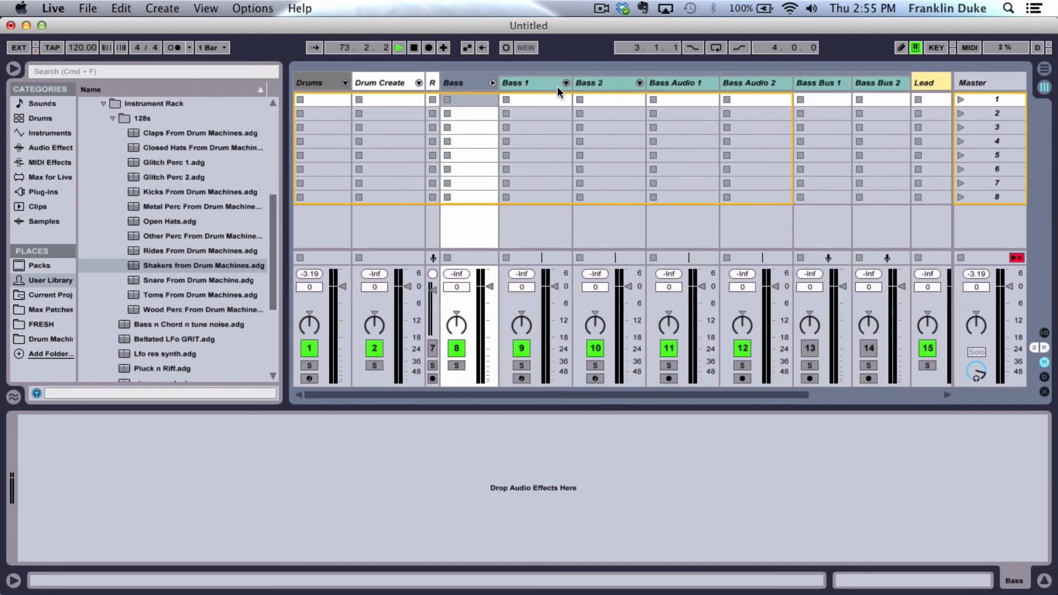
left_click(544, 80)
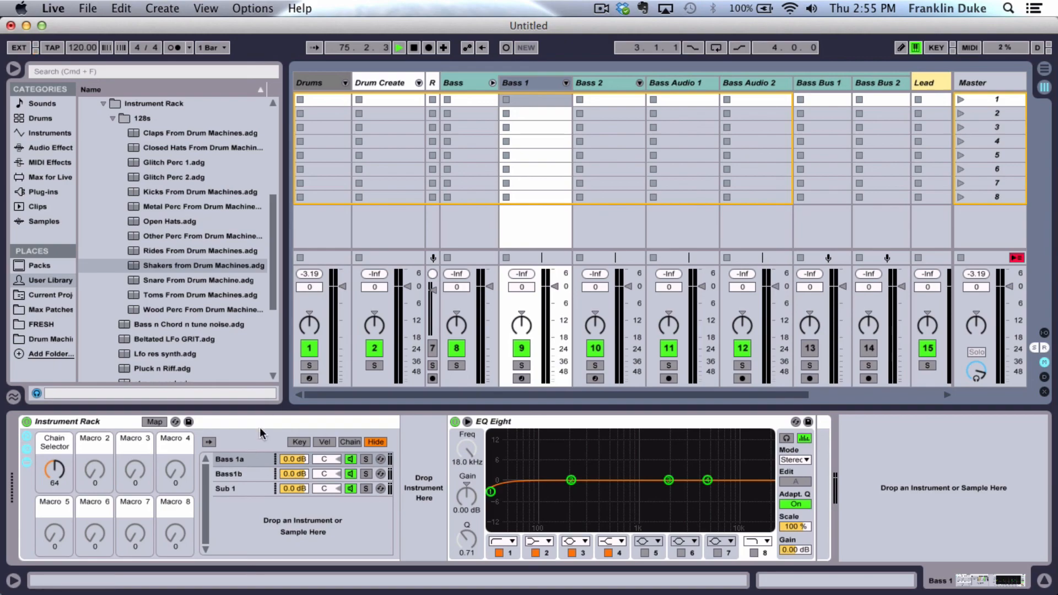
left_click(492, 82)
Review the Drums track's device chain from end to end.
left_click(316, 84)
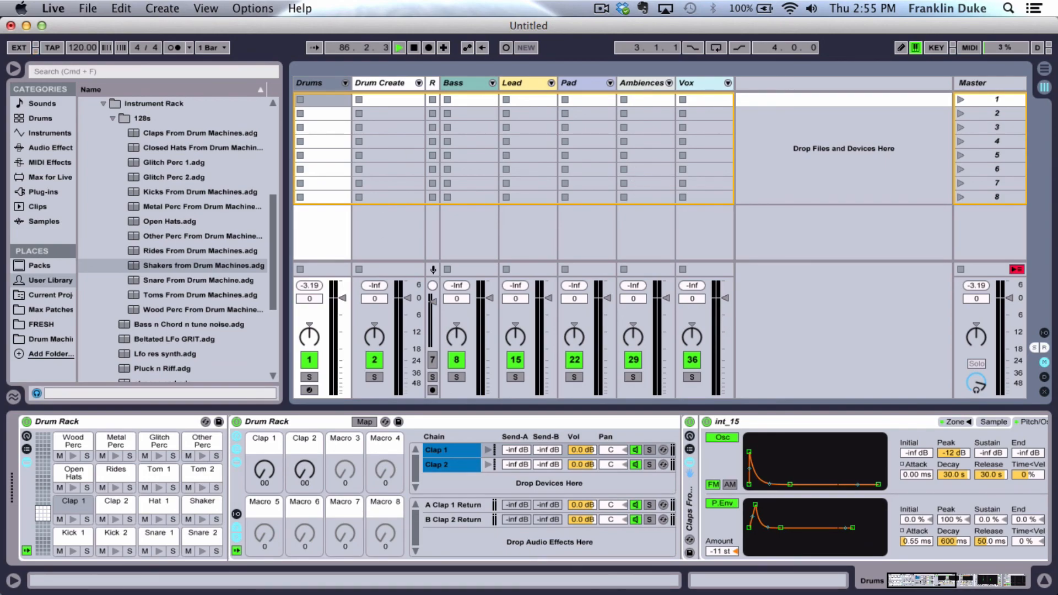
left_click(510, 478)
scroll(510, 478, "right", 15)
scroll(510, 478, "left", 15)
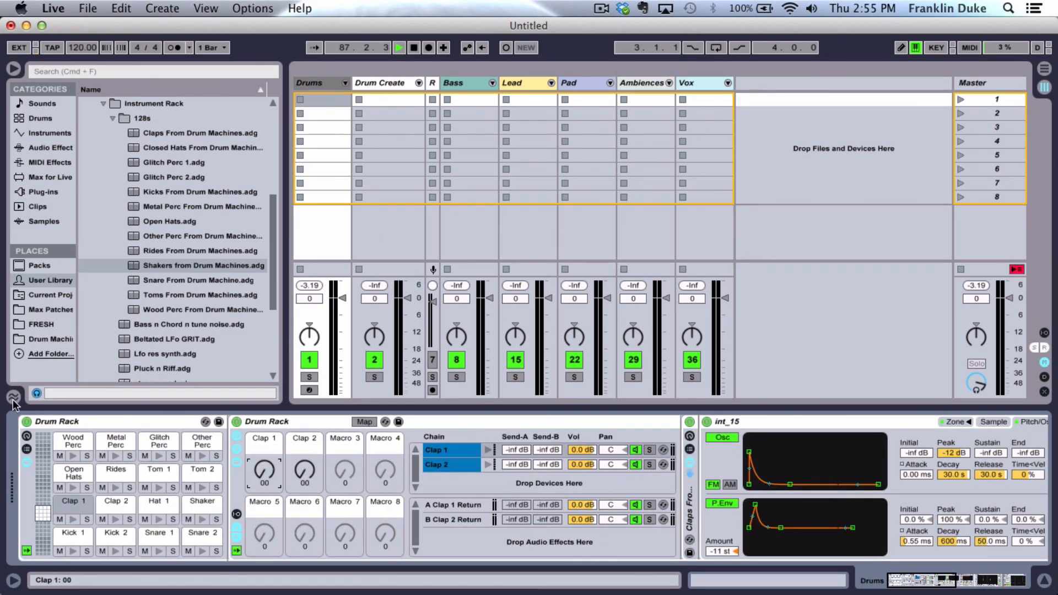
Examine the option for saving the current set as default in the File/Folder preferences, and close the preferences.
key("super+comma")
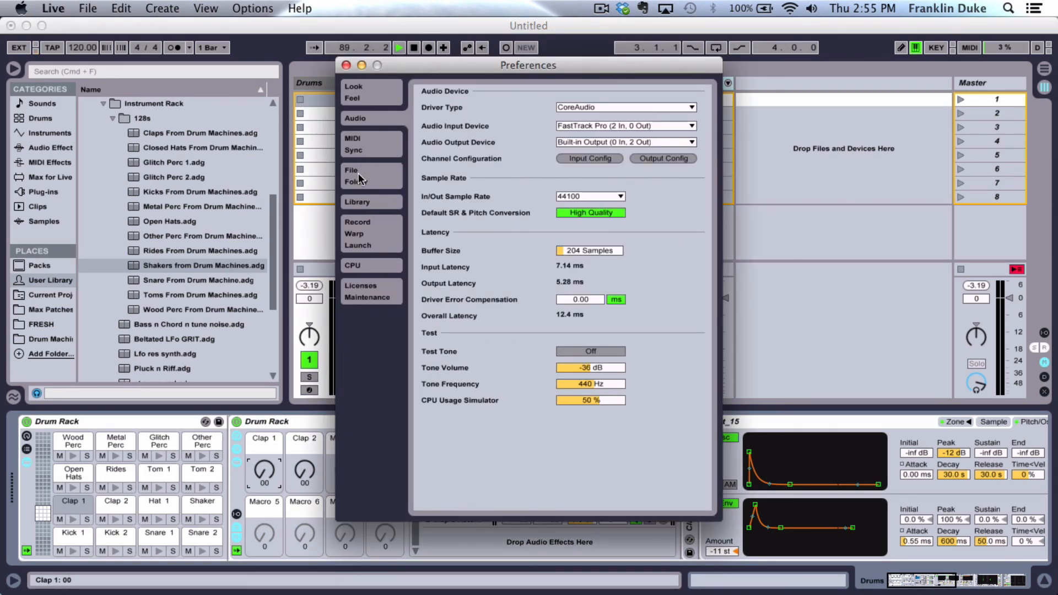
key("super+Tab")
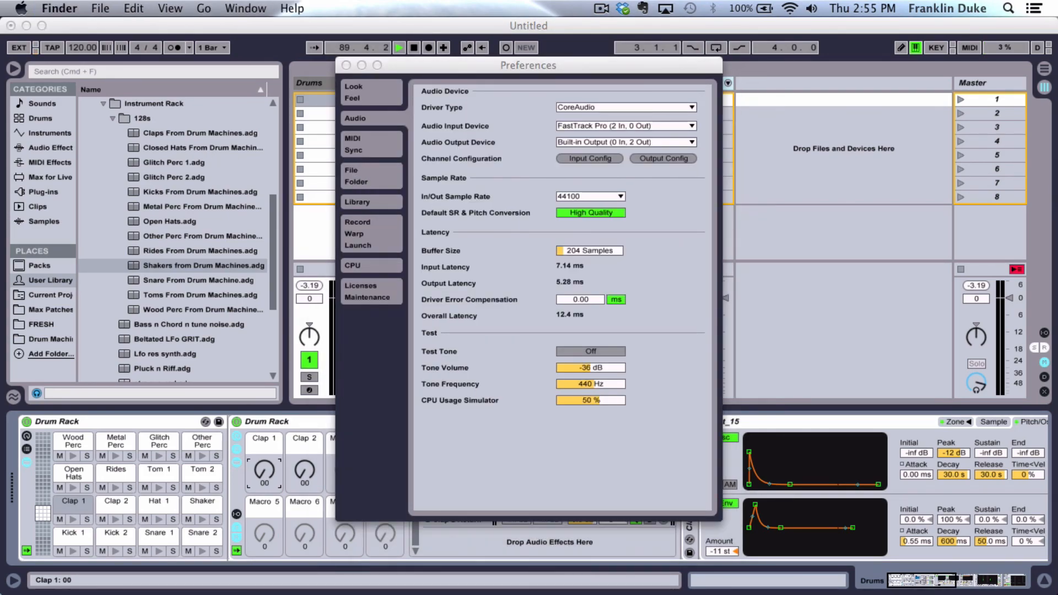
left_click(351, 173)
left_click(372, 176)
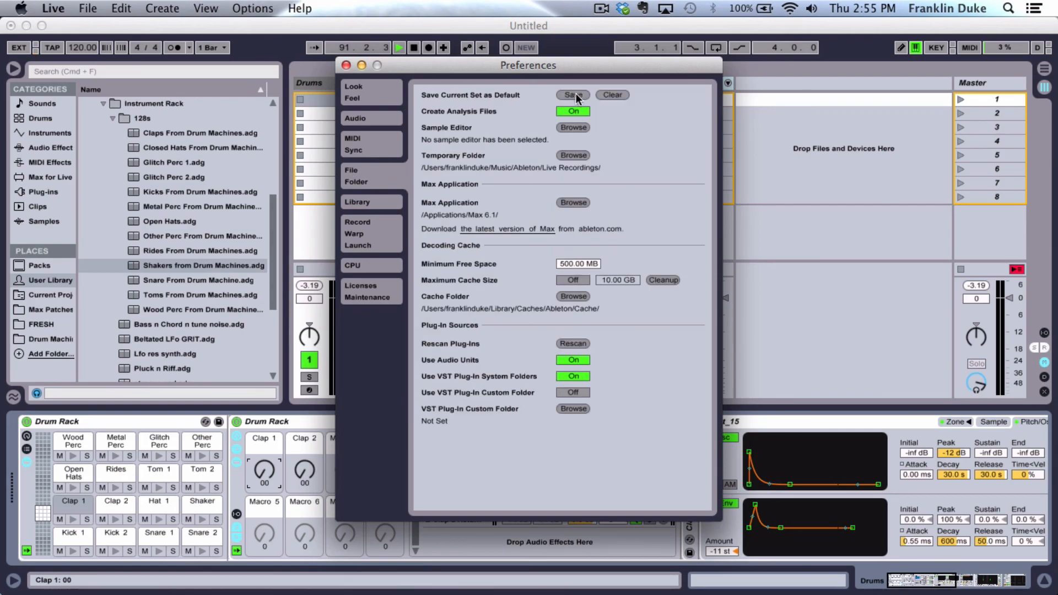
left_click(346, 65)
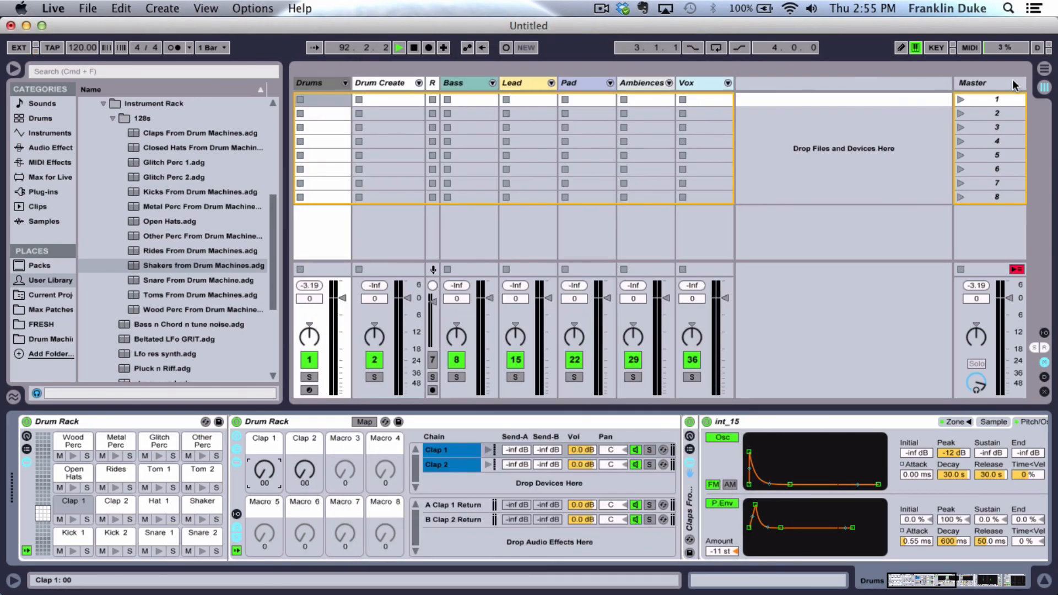
Show the Master track's devices and check the default-set saving option in the preferences once more.
left_click(998, 79)
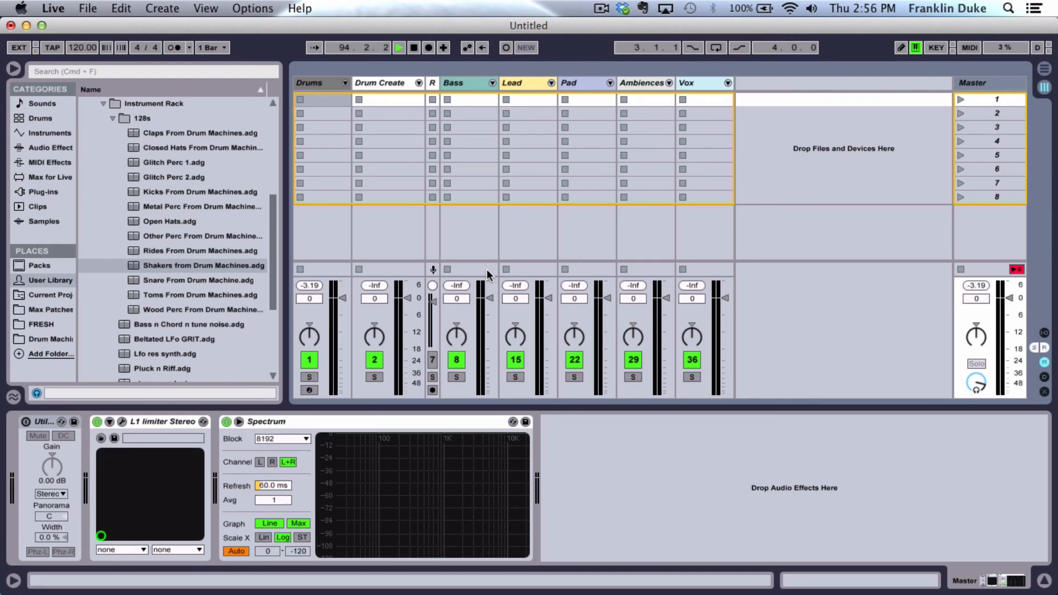
key("super+comma")
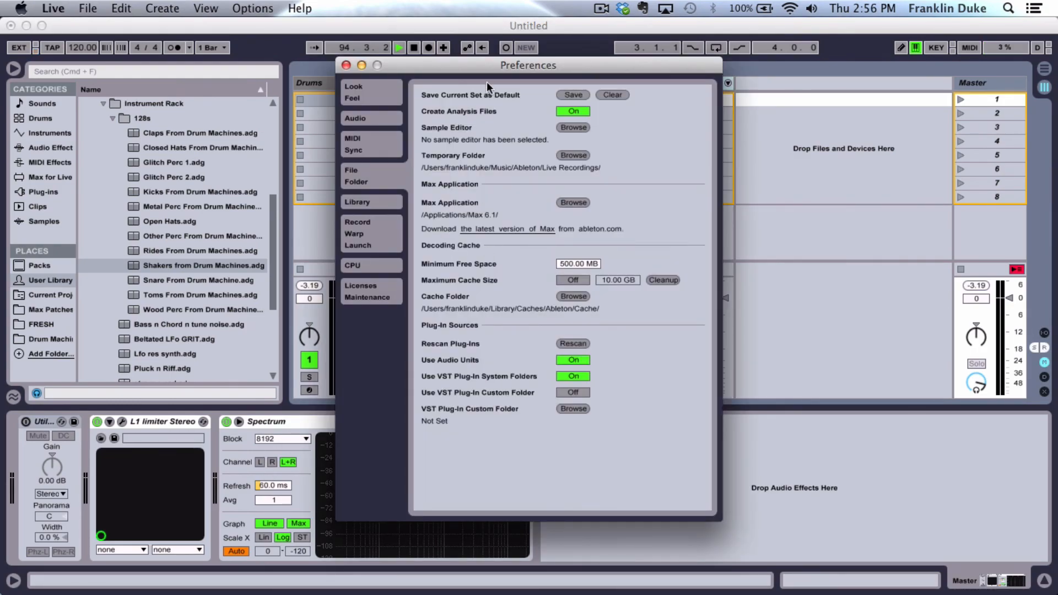
left_click(347, 65)
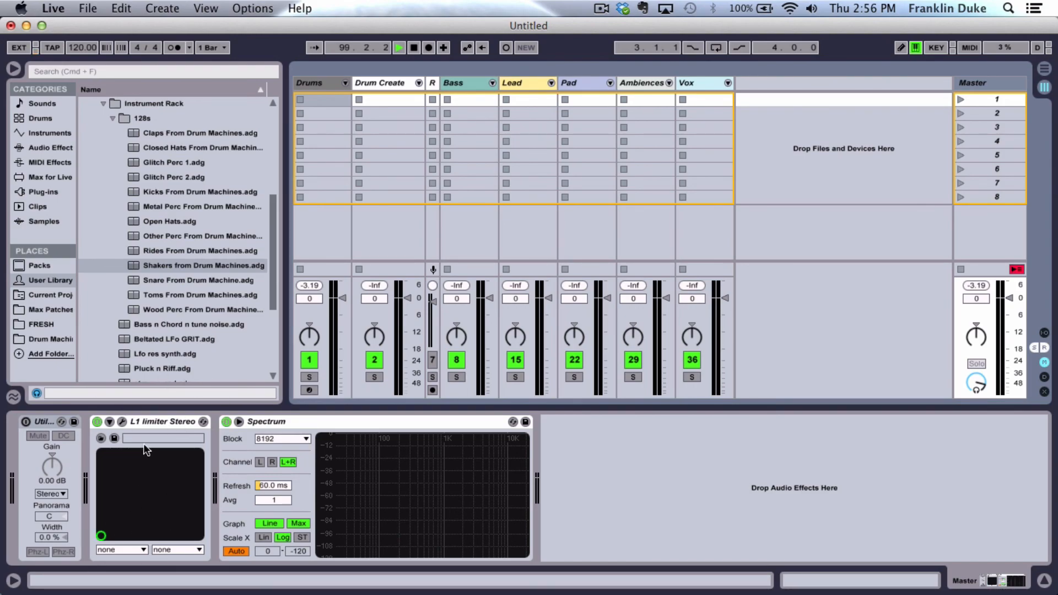
Toggle the Master's L1 limiter Stereo off and on, briefly enlarge the Spectrum display, and return to the Drums devices.
left_click(97, 422)
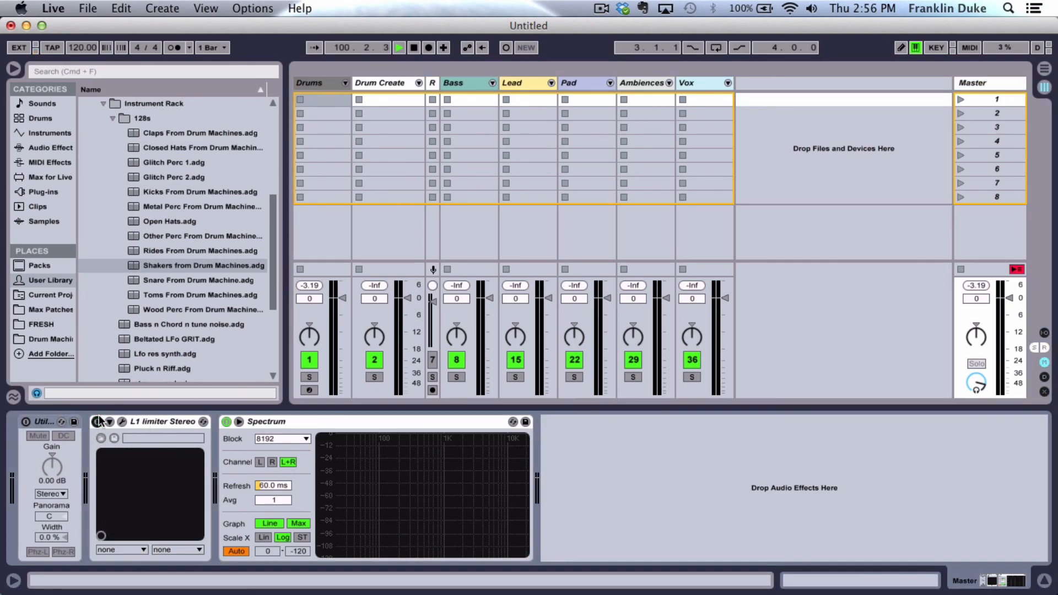
left_click(97, 421)
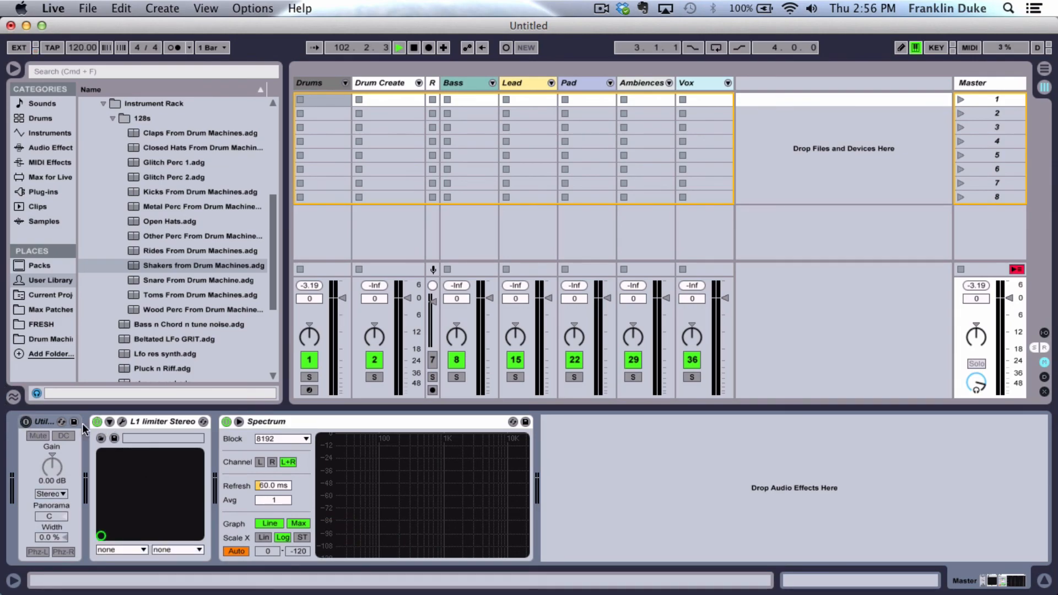
left_click(238, 422)
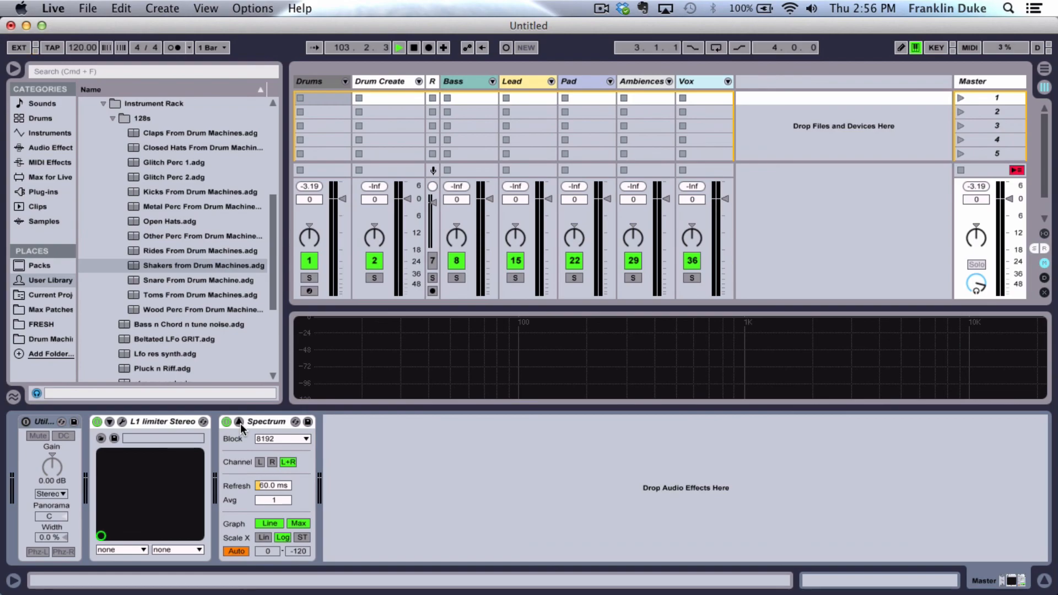
left_click(241, 423)
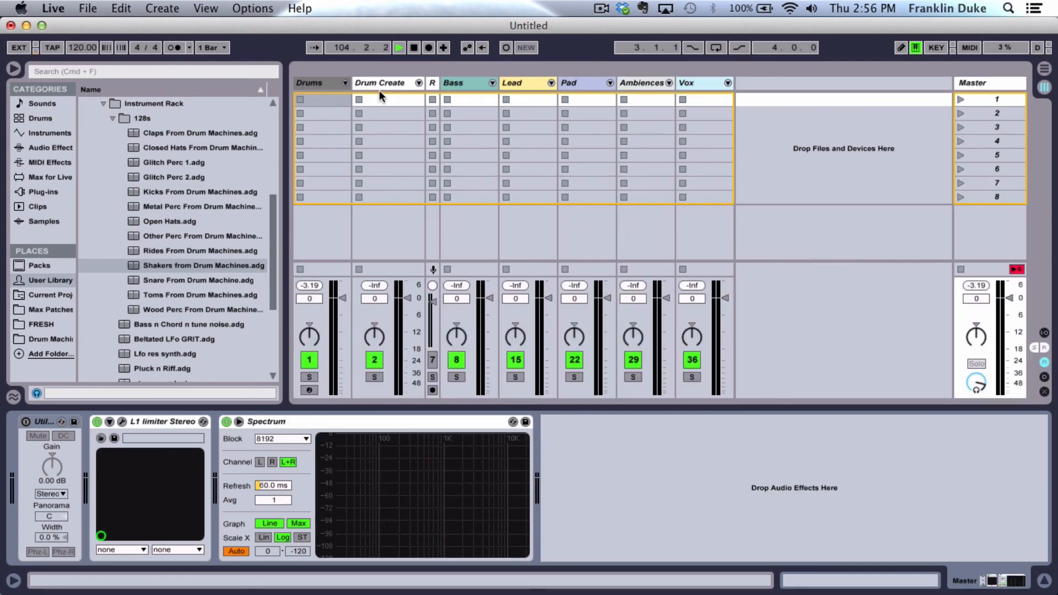
left_click(328, 80)
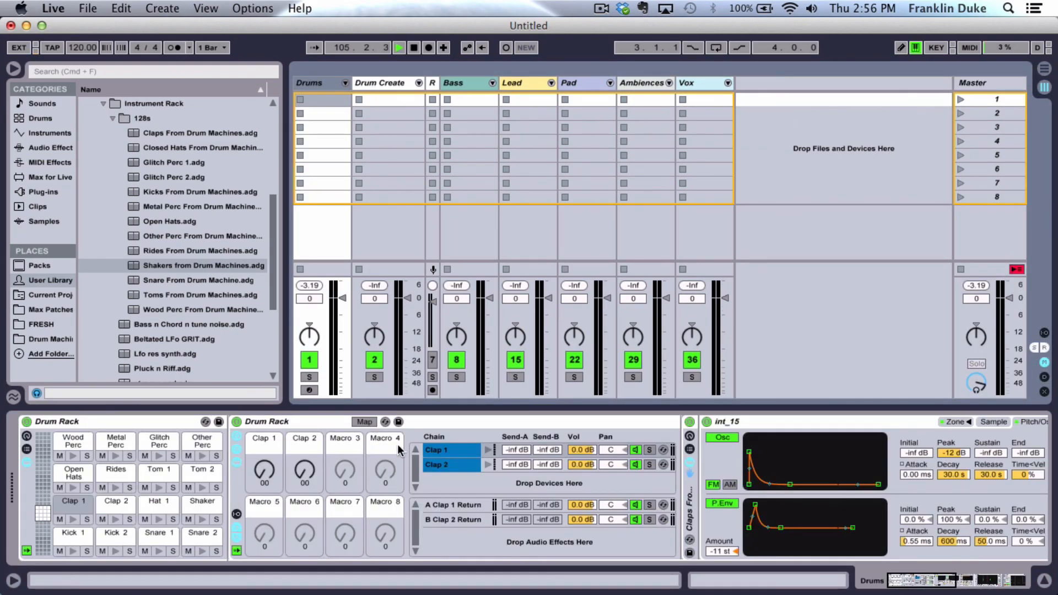